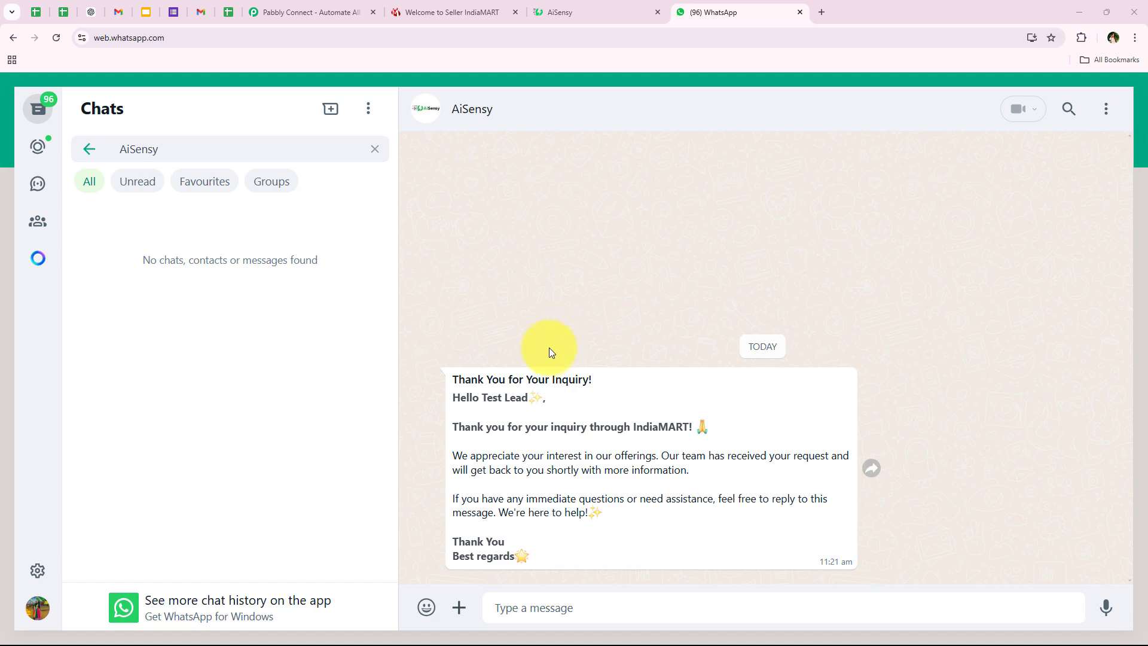
Review the IndiaMART seller dashboard and the AiSensy thank-you message received in WhatsApp
{"action": "left_click", "coordinate": [453, 10]}
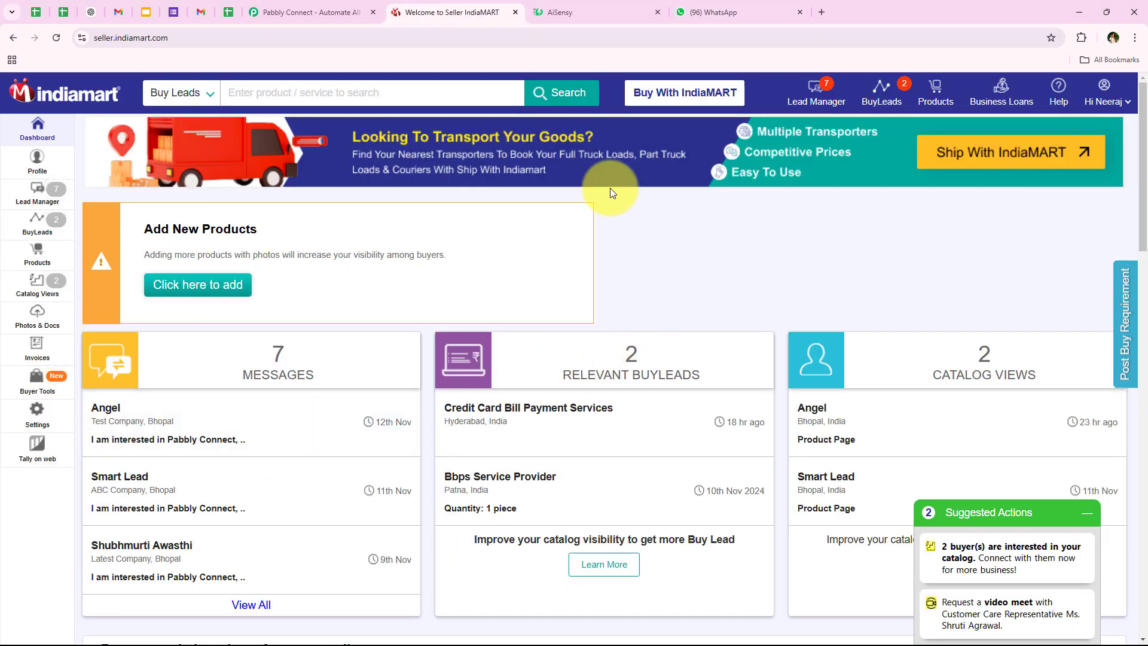
{"action": "left_click", "coordinate": [712, 12]}
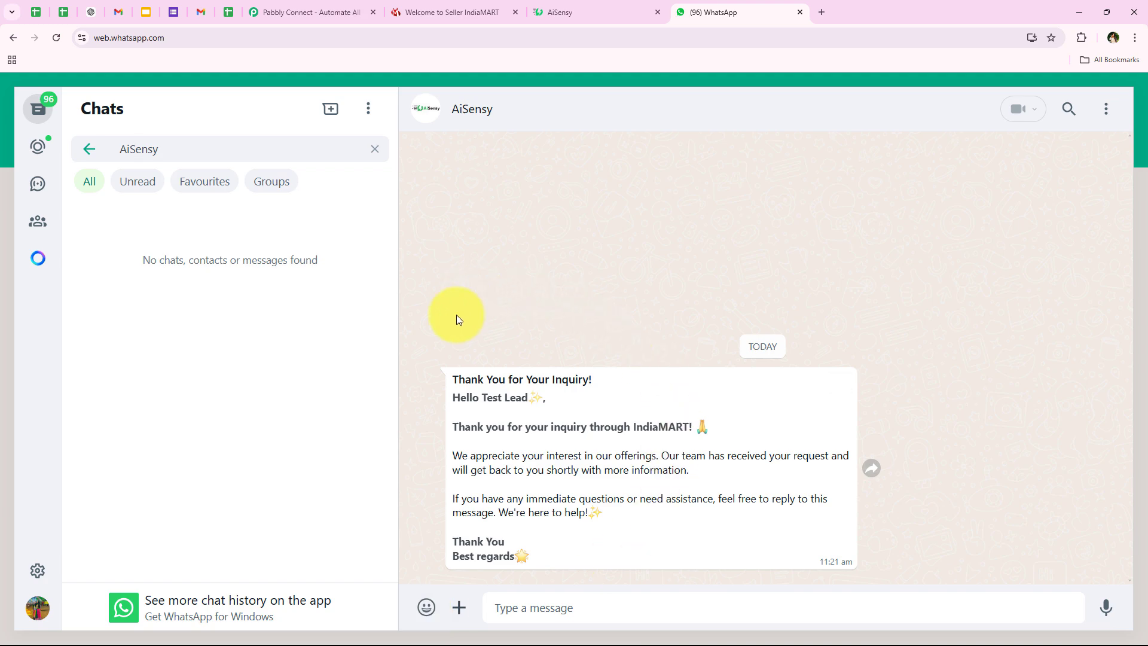
{"action": "left_click", "coordinate": [450, 12]}
{"action": "left_click", "coordinate": [698, 6]}
Return to the Pabbly Connect website and sign in to the existing Pabbly account
{"action": "left_click", "coordinate": [379, 6]}
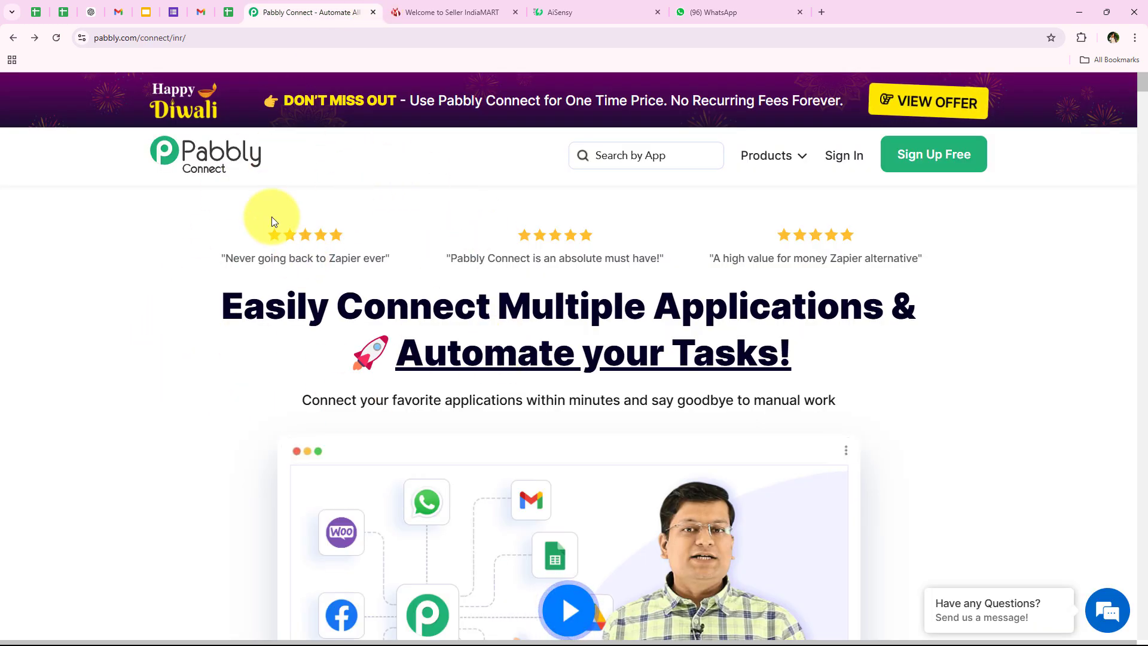
{"action": "left_click", "coordinate": [215, 38]}
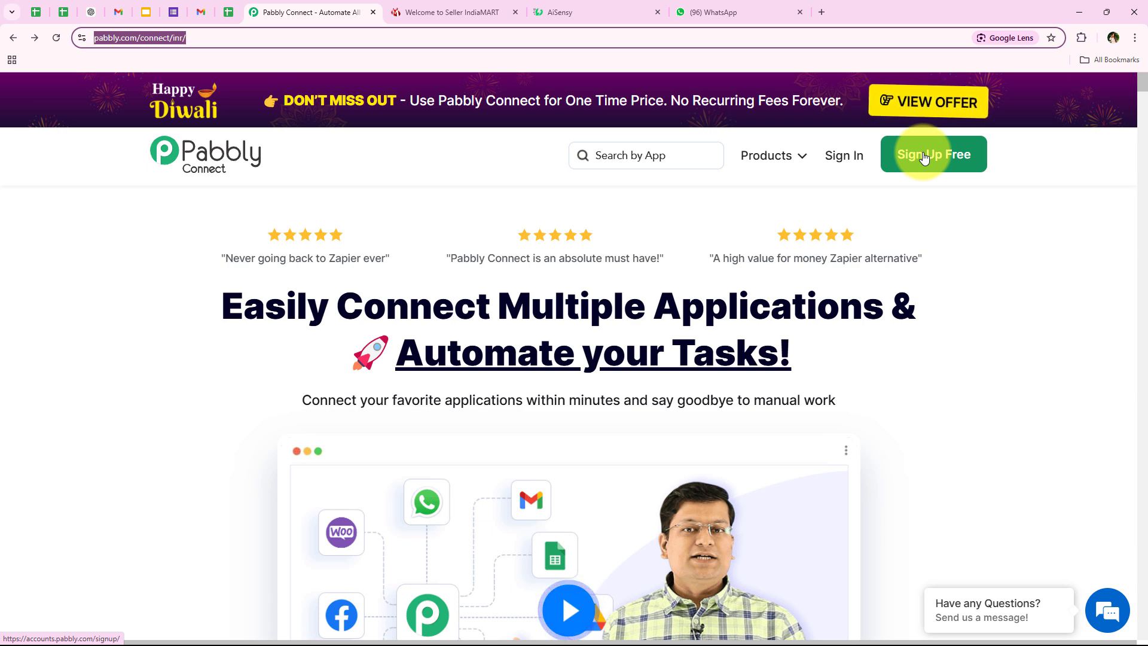
{"action": "triple_click", "coordinate": [290, 320]}
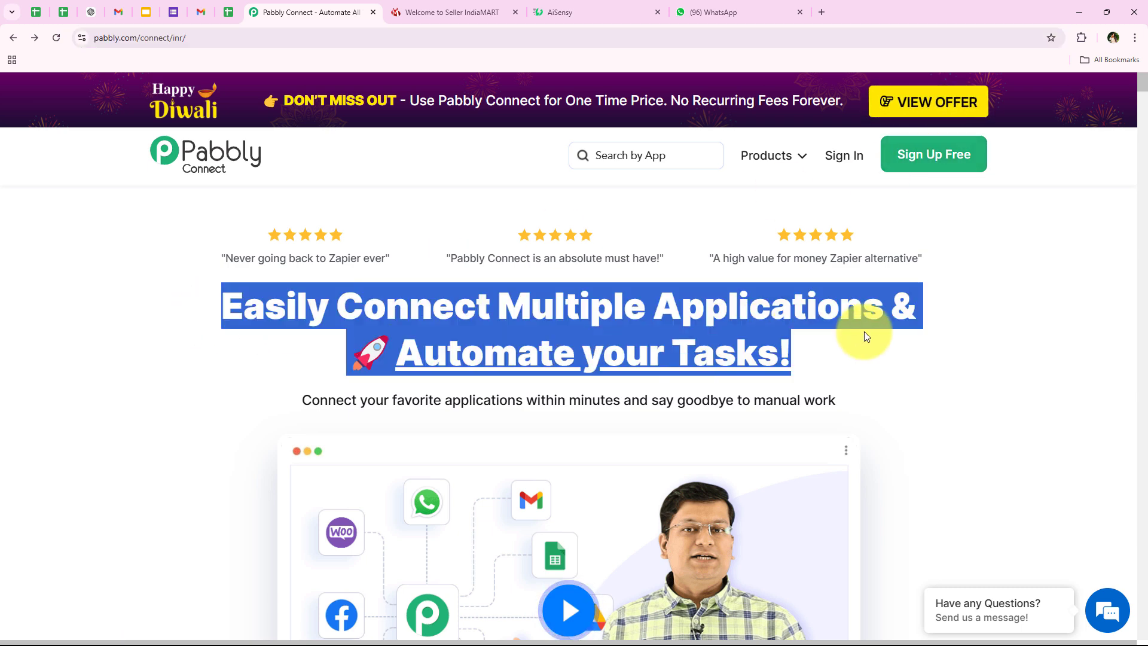
{"action": "left_click", "coordinate": [849, 157]}
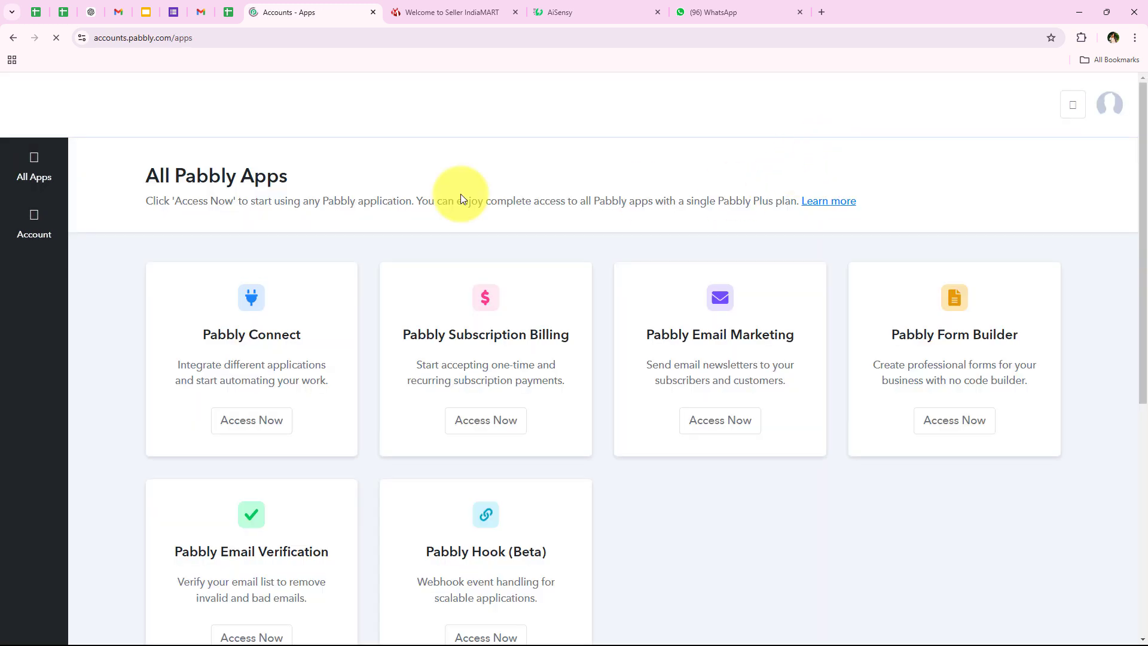
Access the Pabbly Connect application from the All Pabbly Apps page
{"action": "left_click_drag", "start_coordinate": [144, 174], "coordinate": [300, 167]}
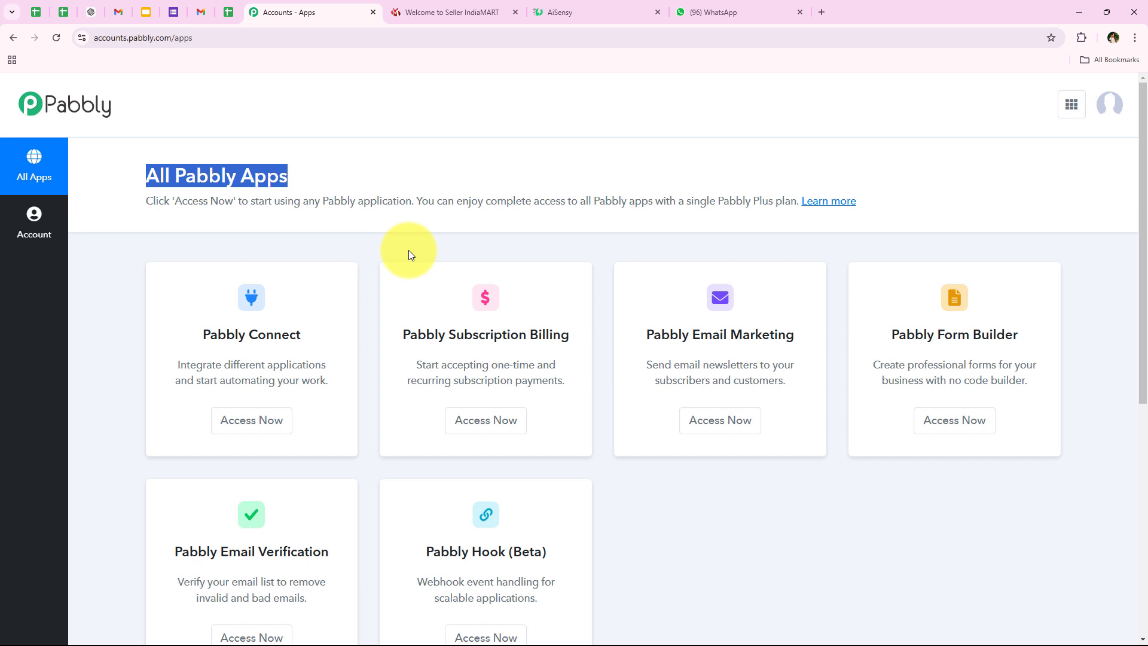
{"action": "scroll", "coordinate": [409, 255], "scroll_direction": "down", "scroll_amount": 1}
{"action": "scroll", "coordinate": [197, 301], "scroll_direction": "up", "scroll_amount": 1}
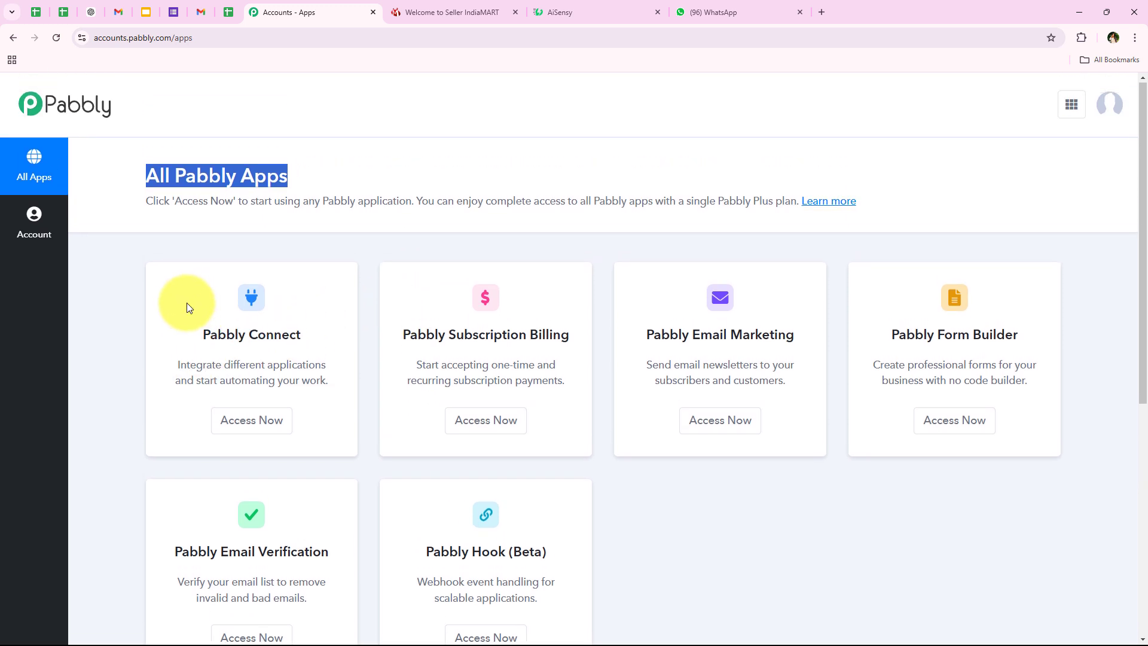
{"action": "left_click_drag", "start_coordinate": [197, 337], "coordinate": [303, 338]}
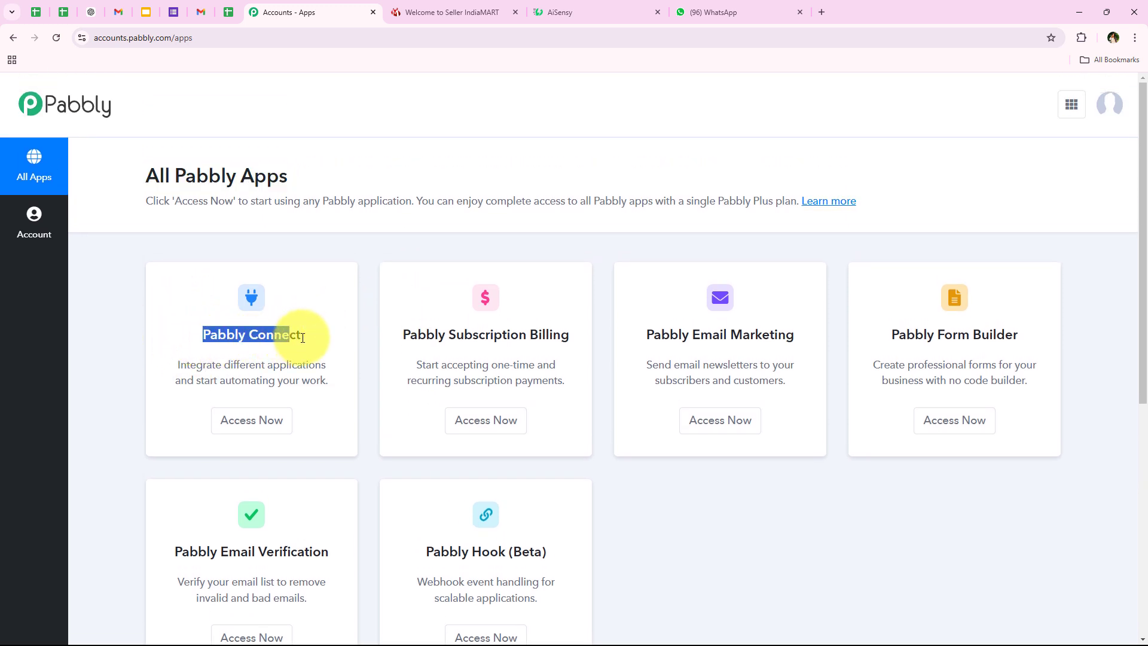
{"action": "left_click_drag", "start_coordinate": [222, 365], "coordinate": [314, 365]}
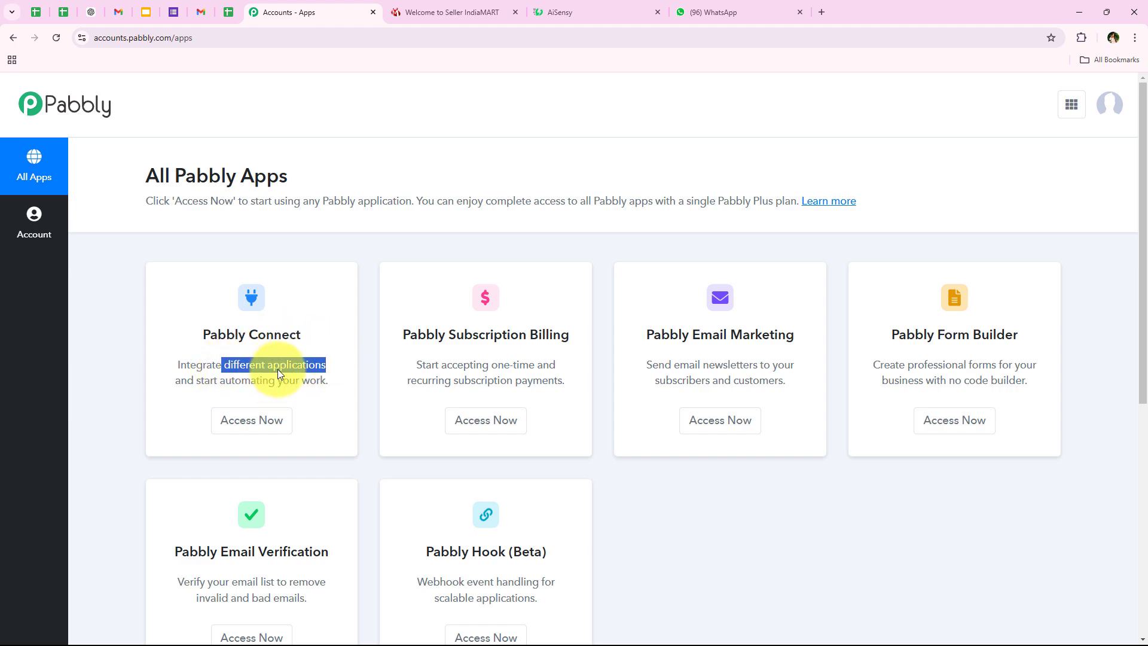
{"action": "left_click", "coordinate": [398, 12]}
{"action": "left_click", "coordinate": [725, 11]}
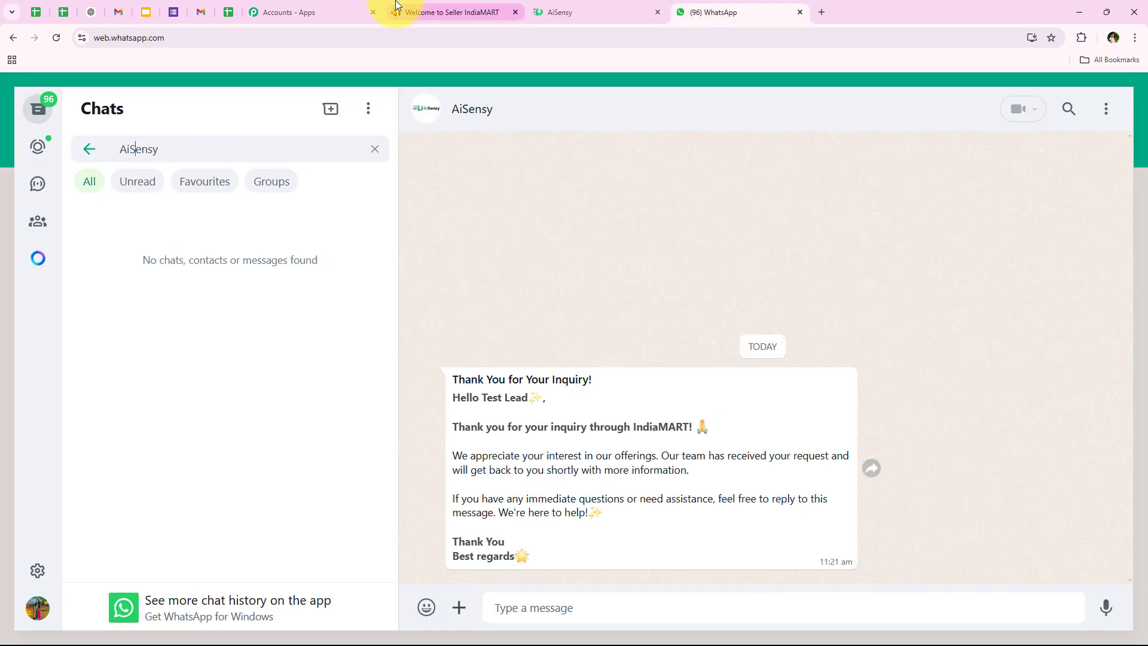
{"action": "left_click", "coordinate": [344, 6]}
{"action": "left_click", "coordinate": [272, 421]}
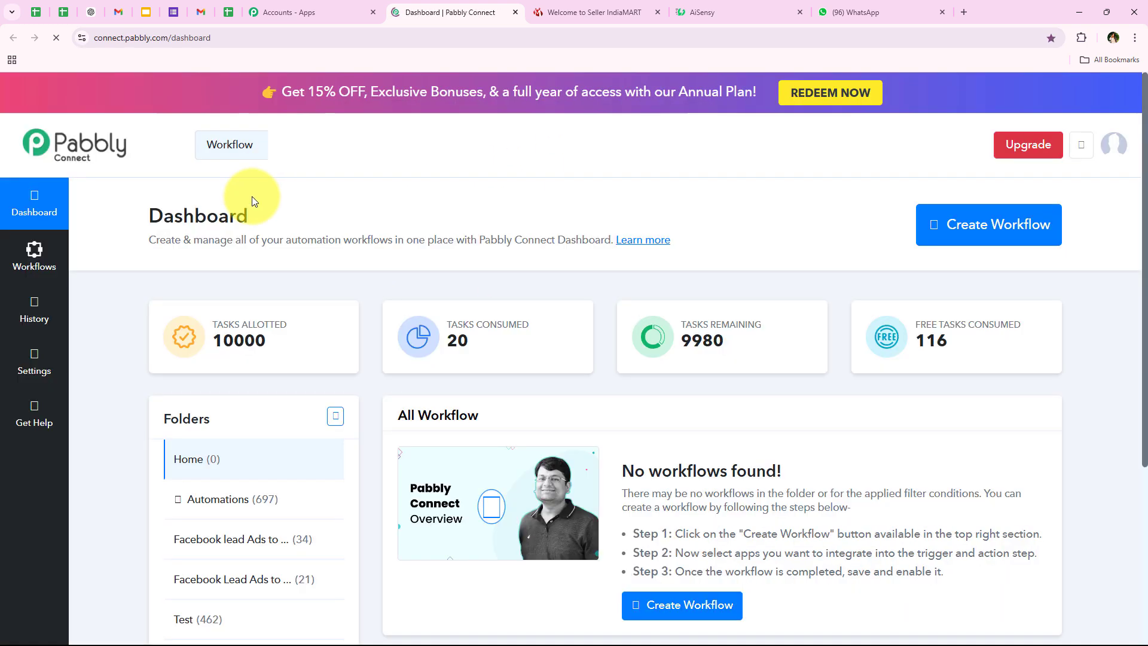
Create a workflow named "How to Send WhatsApp Message to IndiaMART Leads / Enquiries for Wedding Catering Services" in the Automations folder
{"action": "left_click_drag", "start_coordinate": [146, 223], "coordinate": [386, 223]}
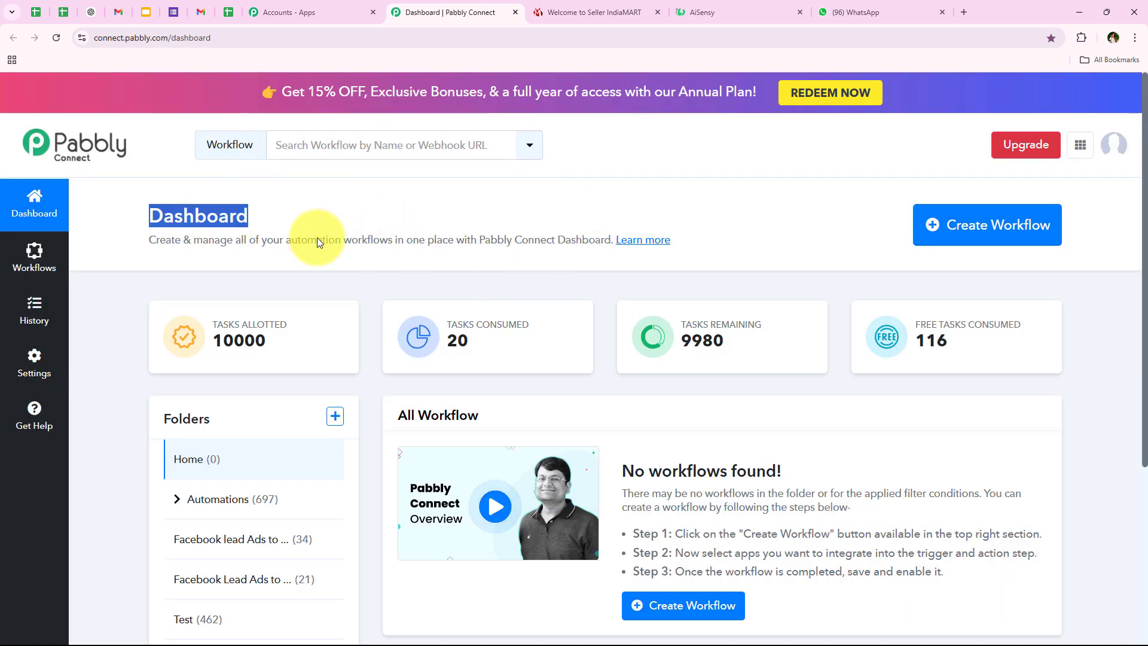
{"action": "left_click", "coordinate": [1011, 225]}
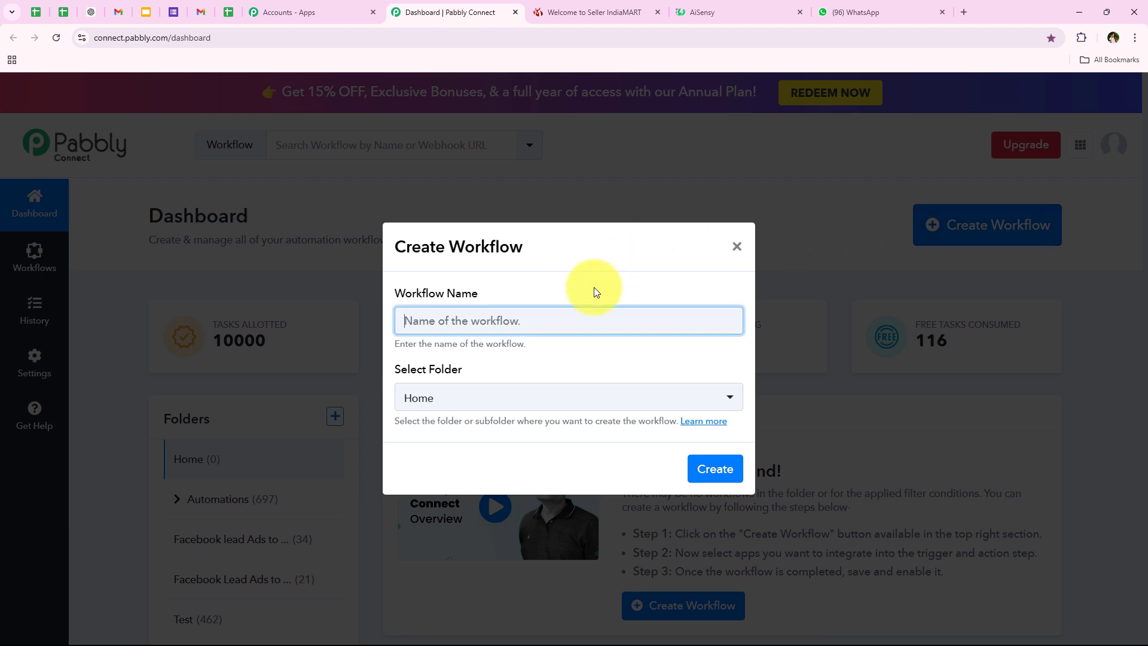
{"action": "left_click_drag", "start_coordinate": [498, 293], "coordinate": [419, 326]}
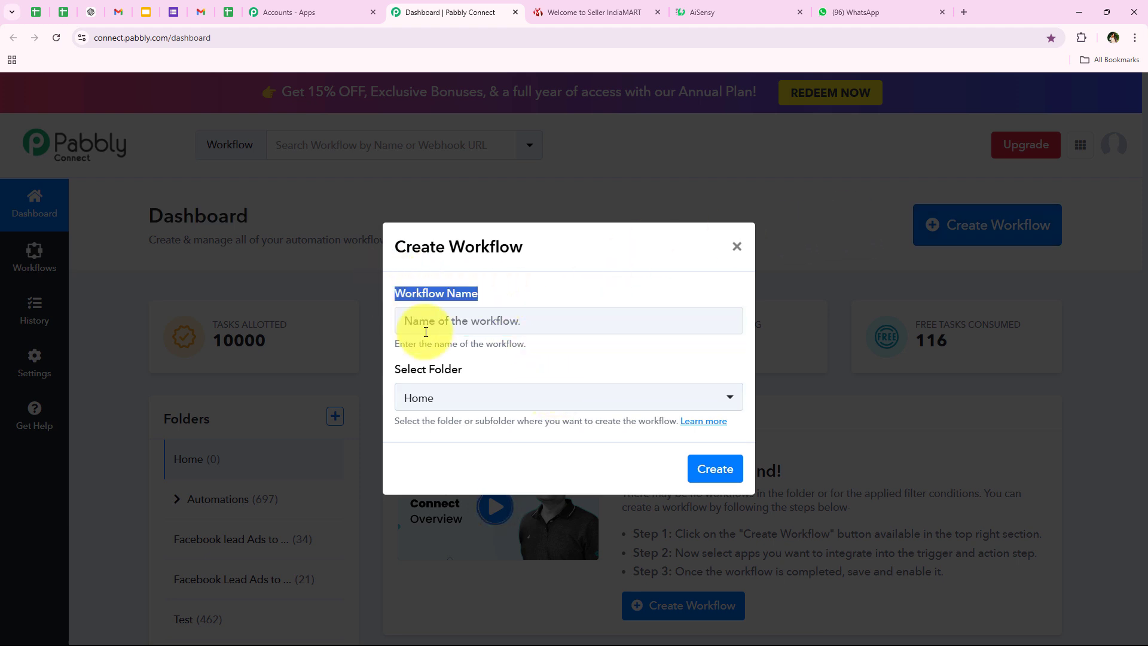
{"action": "left_click_drag", "start_coordinate": [469, 372], "coordinate": [385, 374]}
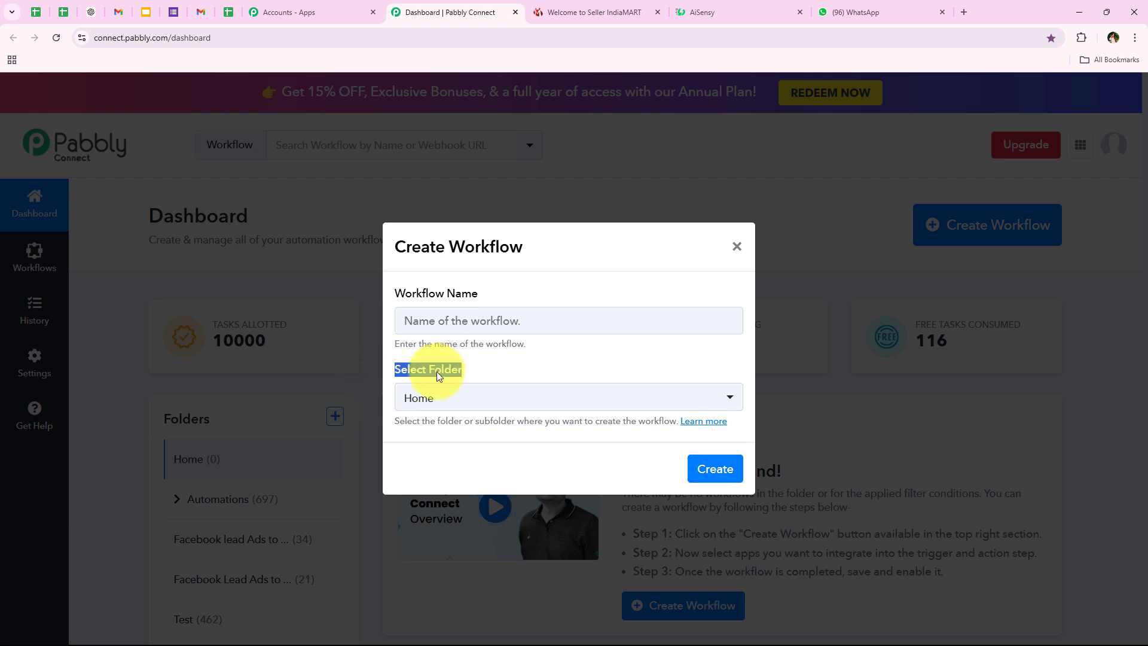
{"action": "left_click", "coordinate": [412, 397]}
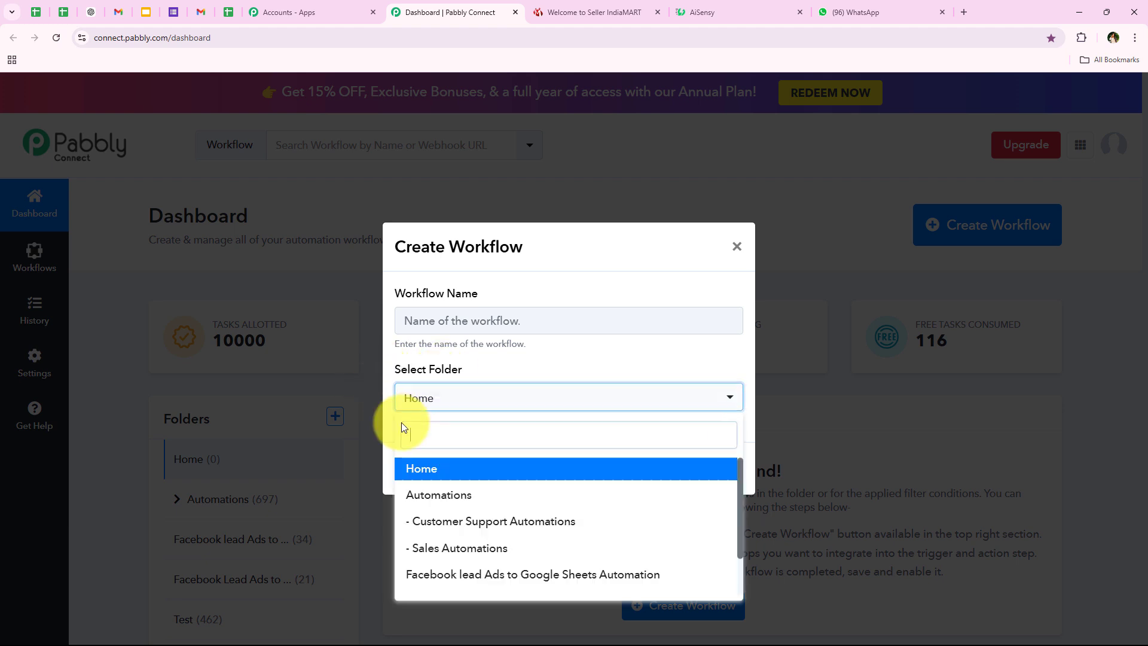
{"action": "left_click", "coordinate": [686, 503]}
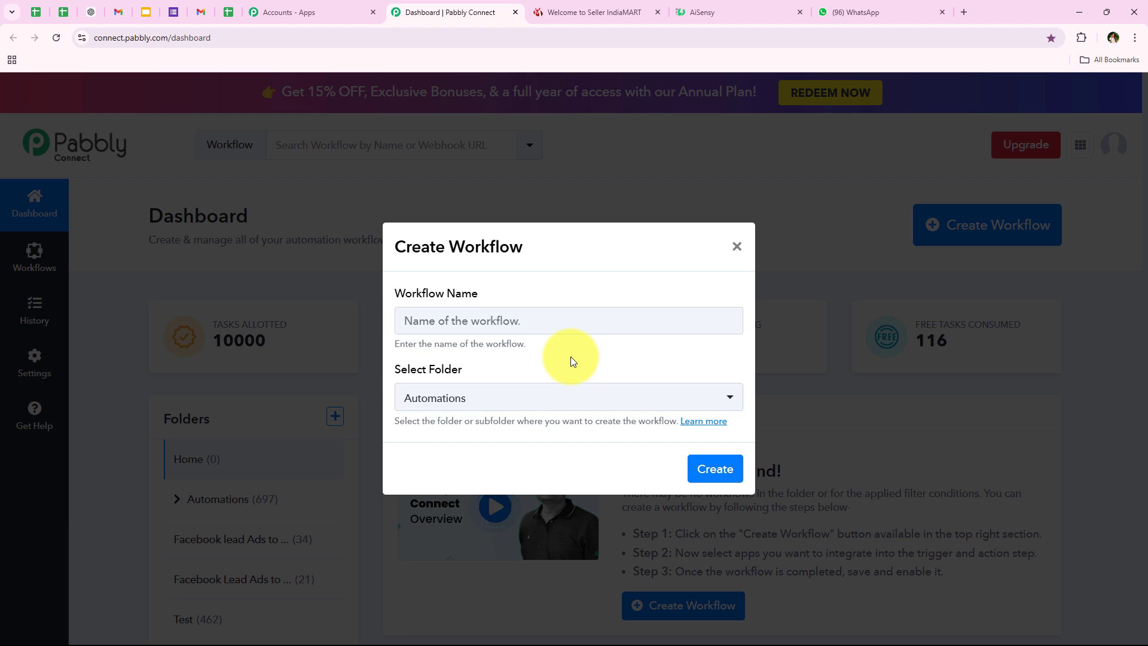
{"action": "key", "text": "ctrl+v"}
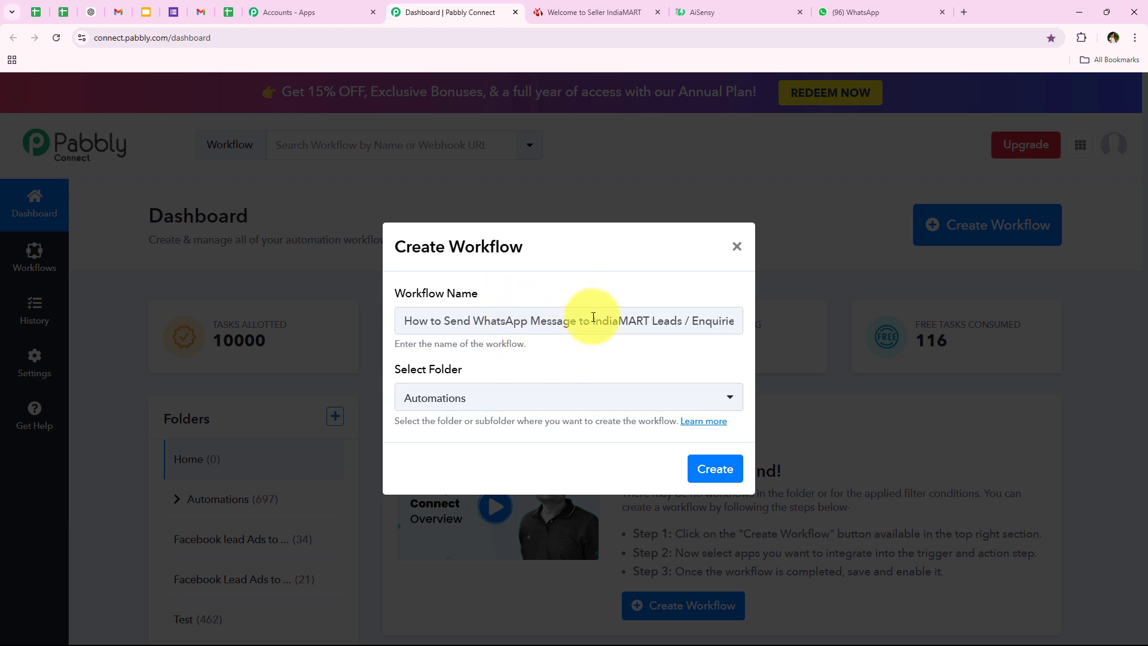
{"action": "left_click_drag", "start_coordinate": [593, 317], "coordinate": [759, 320]}
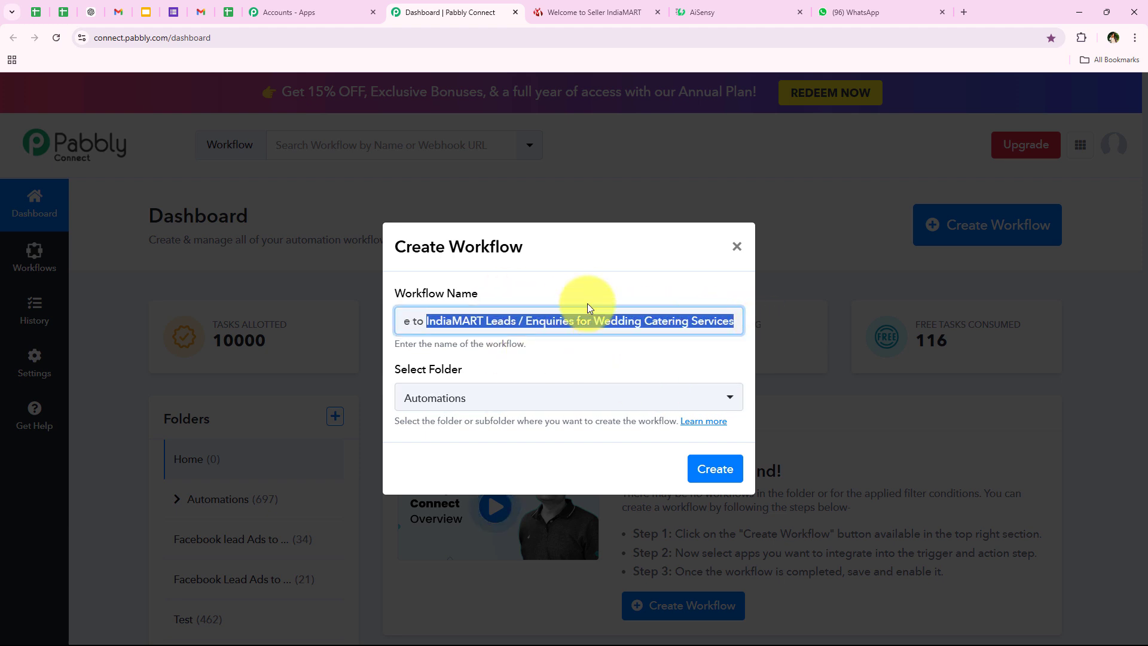
{"action": "left_click", "coordinate": [719, 469]}
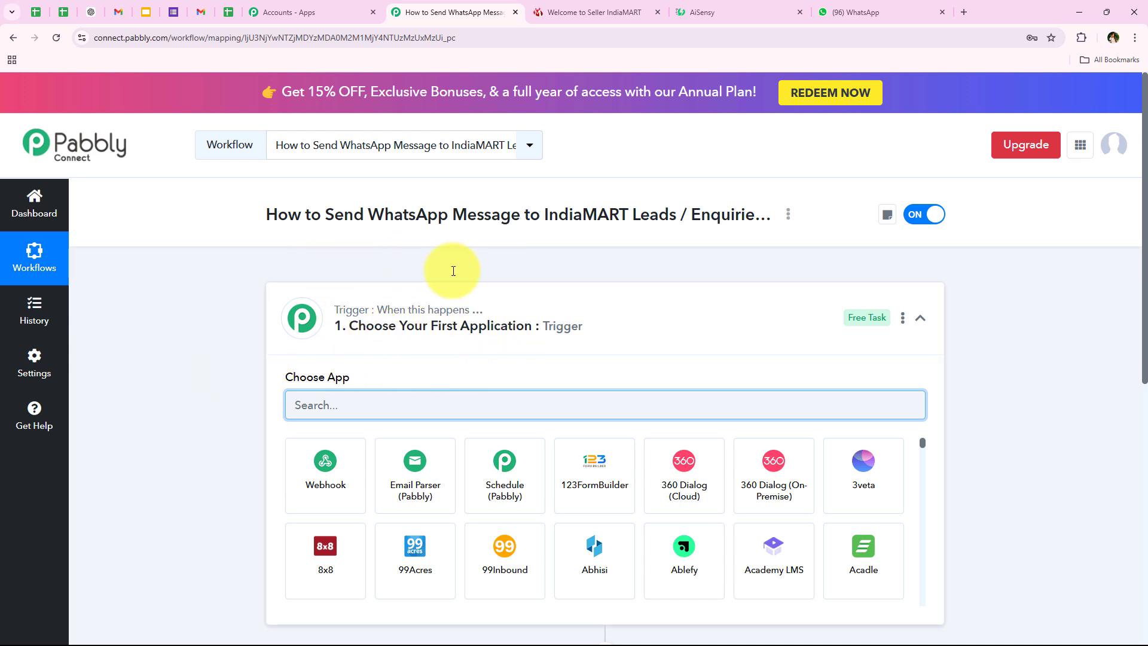
Search the trigger step's app list for IndiaMART and choose it as the trigger application
{"action": "left_click", "coordinate": [604, 336]}
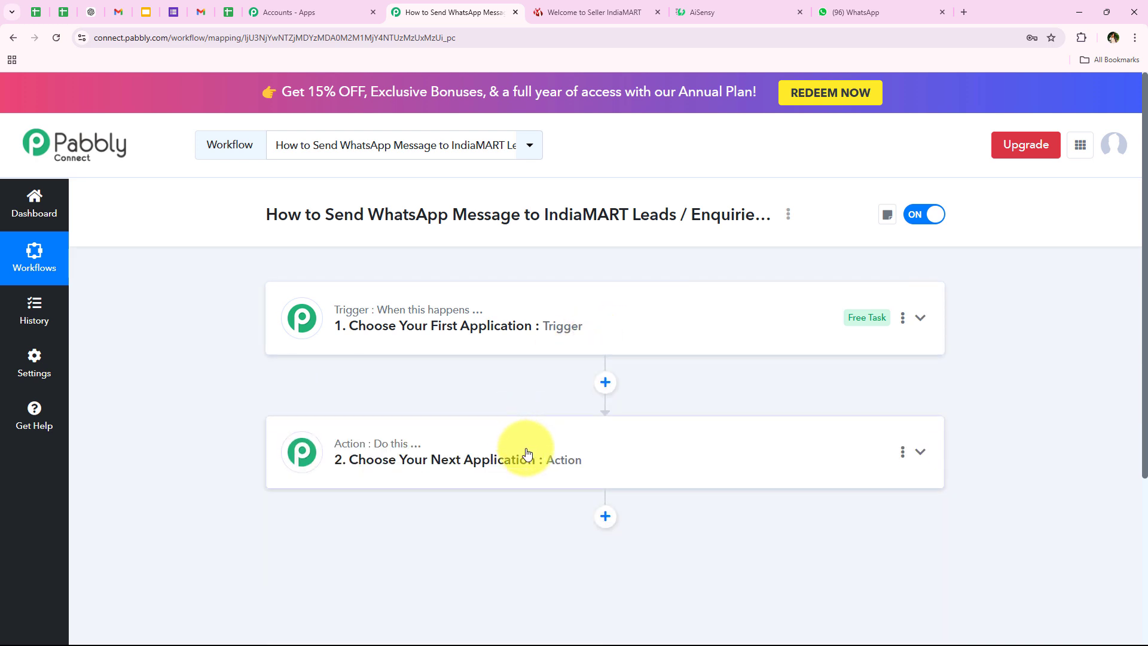
{"action": "mouse_move", "coordinate": [378, 309]}
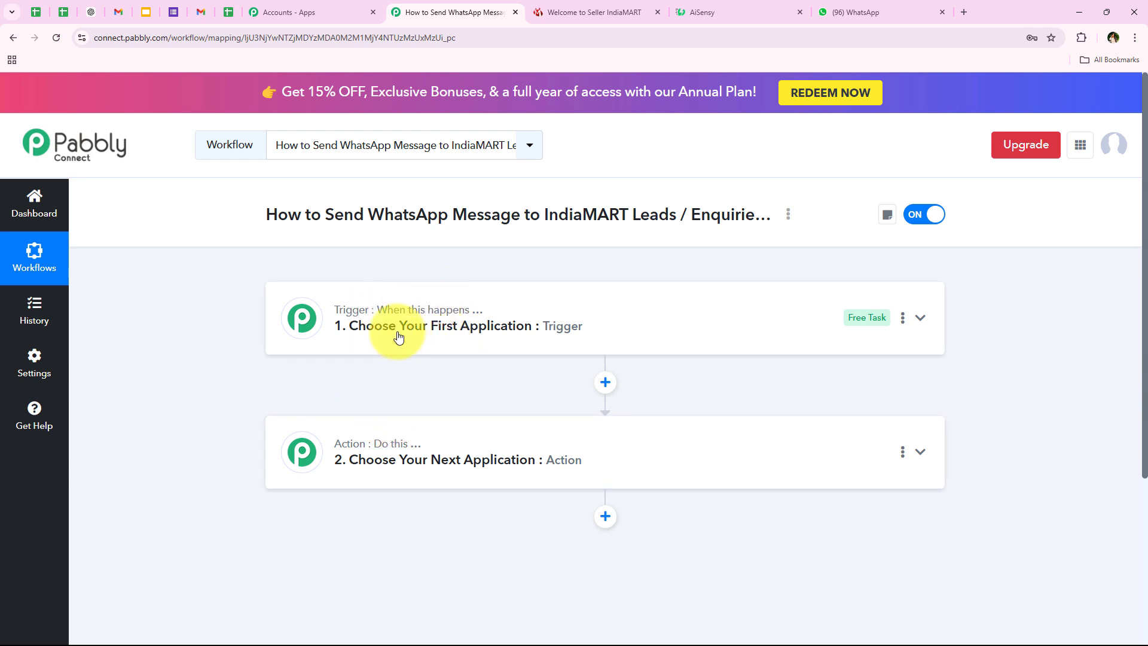
{"action": "mouse_move", "coordinate": [333, 318]}
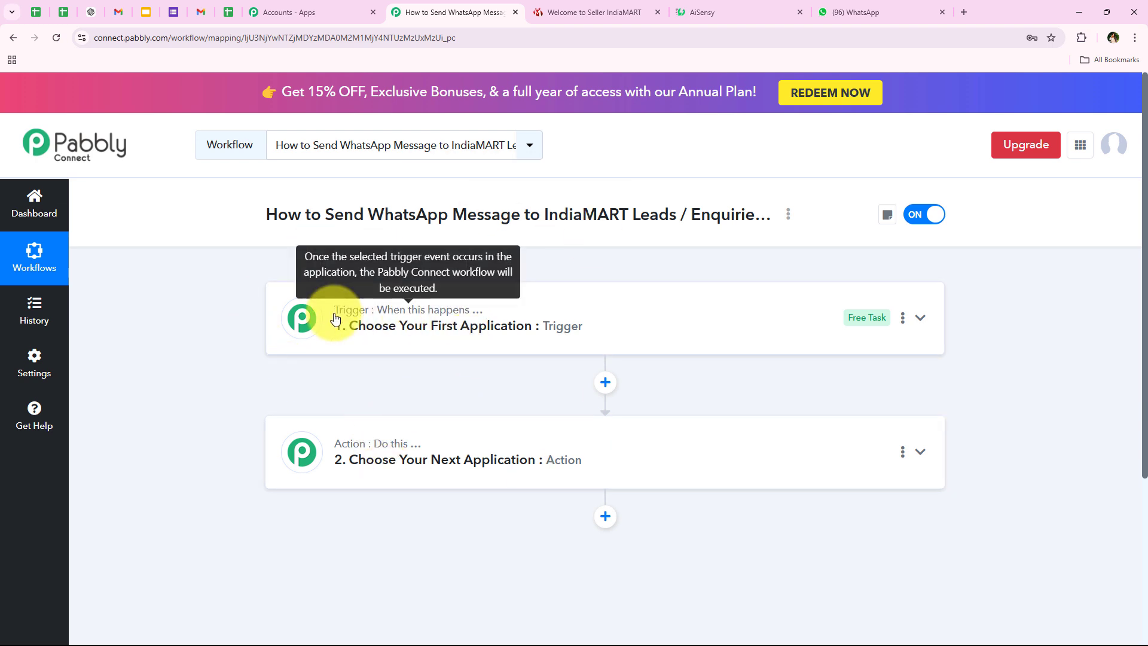
{"action": "left_click", "coordinate": [306, 340]}
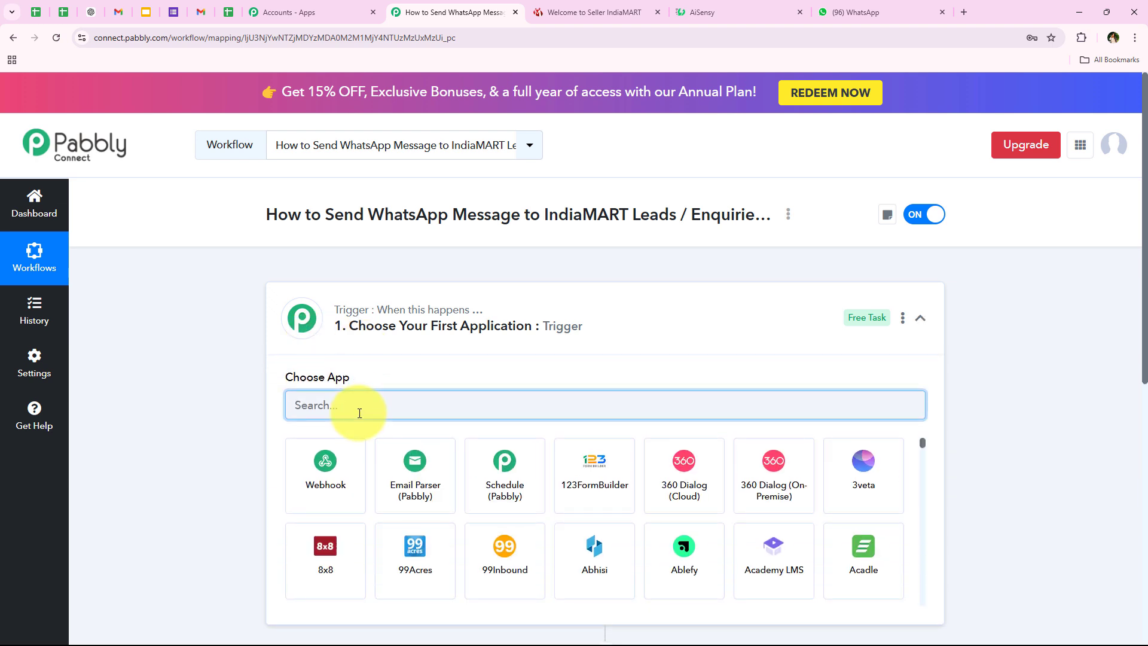
{"action": "type", "text": "India"}
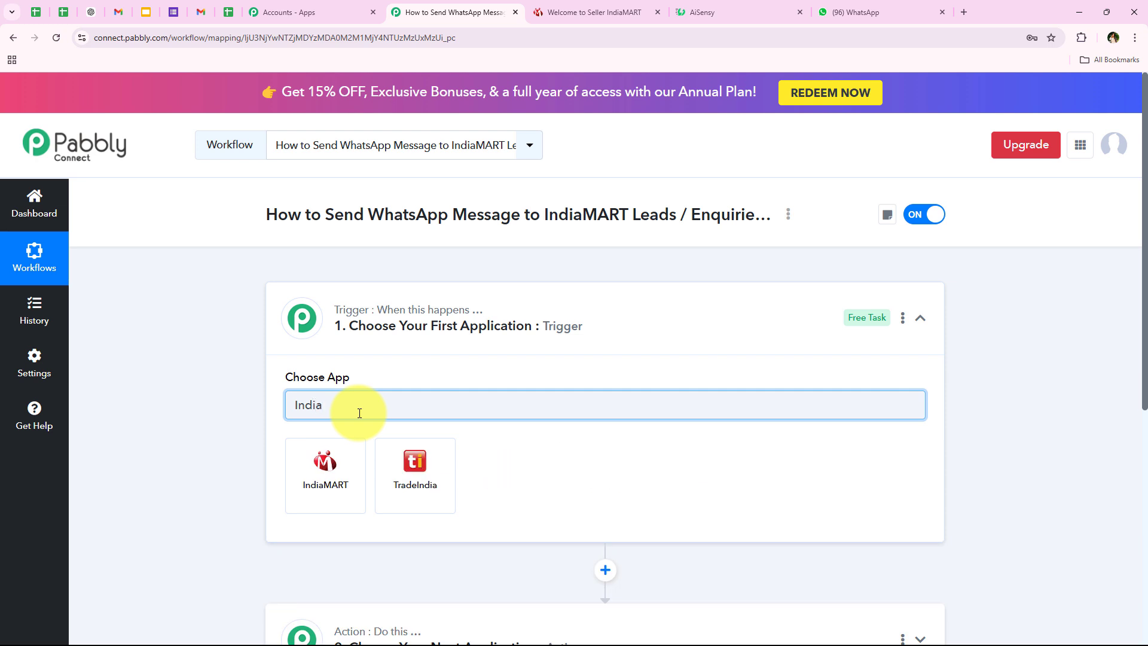
{"action": "type", "text": "AR"}
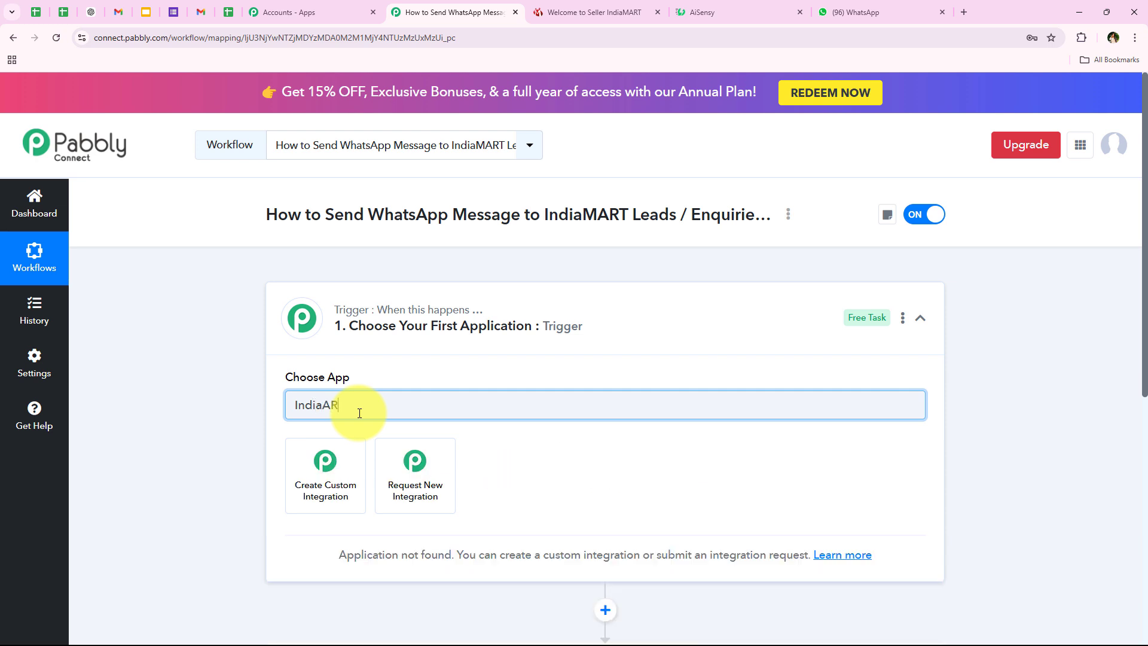
{"action": "key", "text": "BackSpace"}
{"action": "key", "text": "BackSpace"}
{"action": "type", "text": "M"}
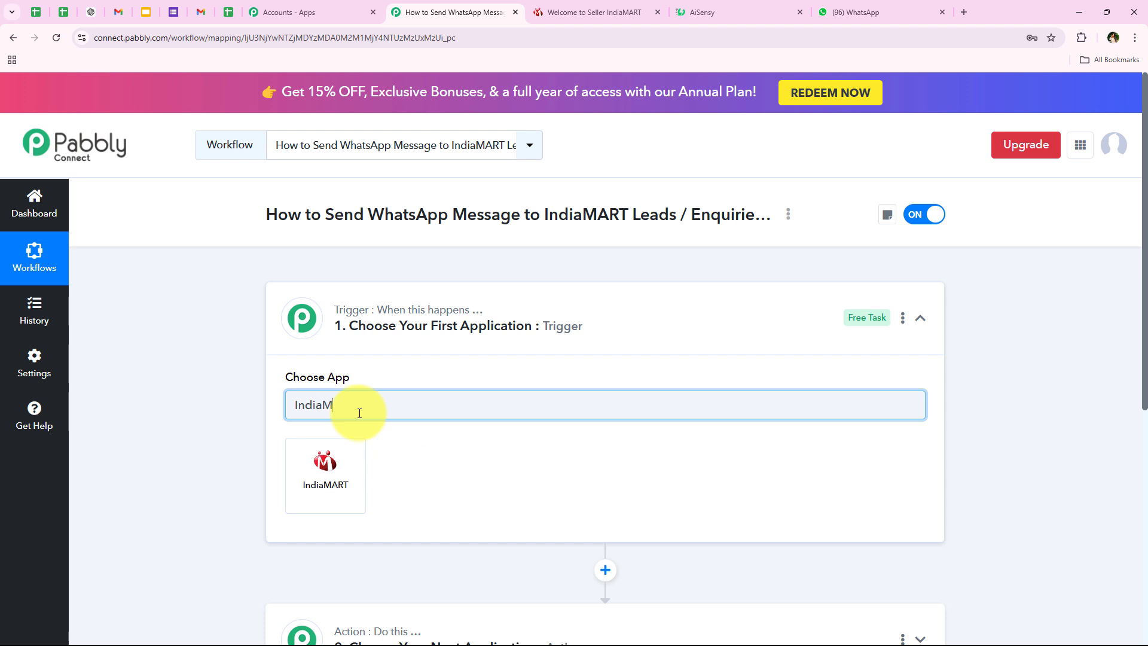
{"action": "type", "text": "ART"}
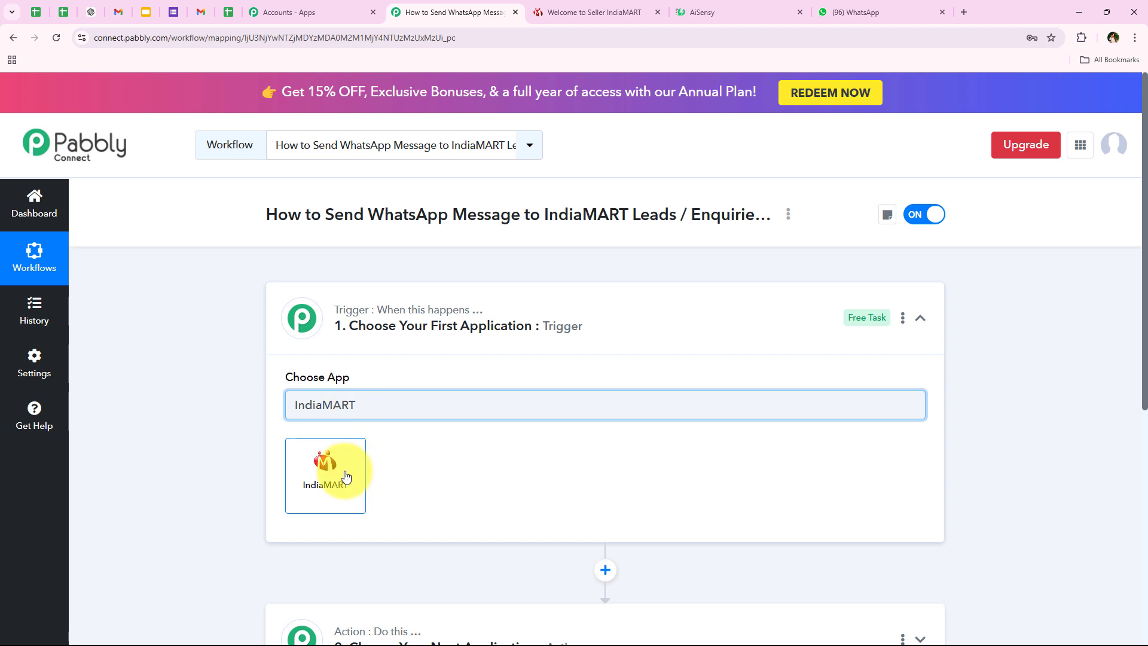
{"action": "left_click", "coordinate": [327, 463]}
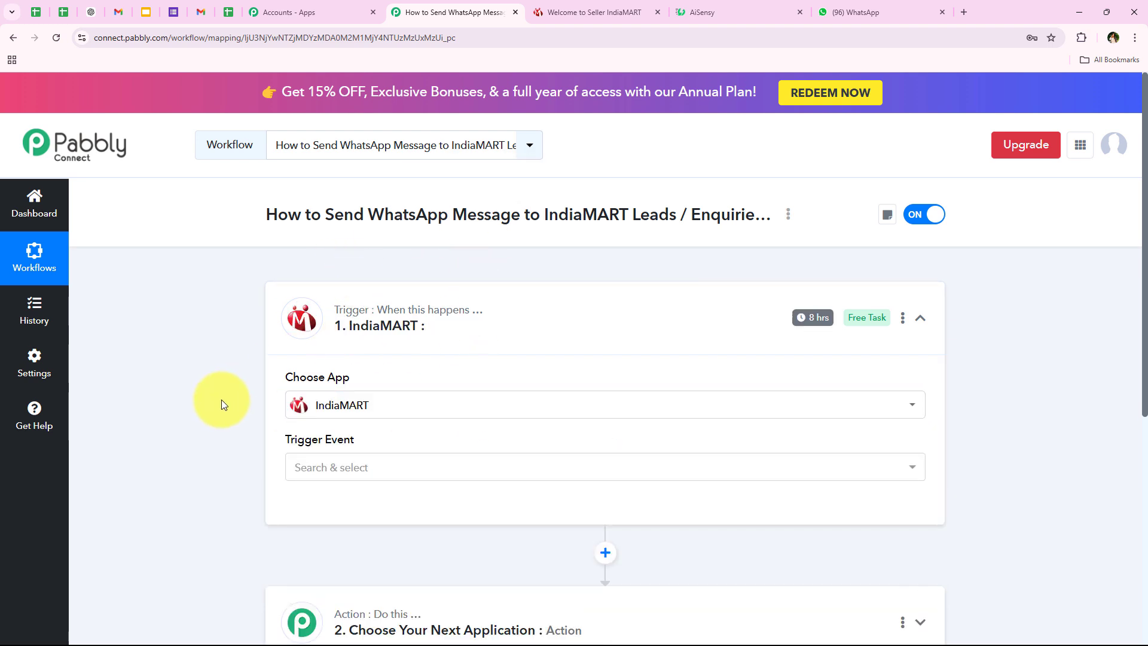
Set the IndiaMART trigger event to New Leads and look over its webhook URL
{"action": "scroll", "coordinate": [473, 366], "scroll_direction": "down", "scroll_amount": 2}
{"action": "mouse_move", "coordinate": [332, 315]}
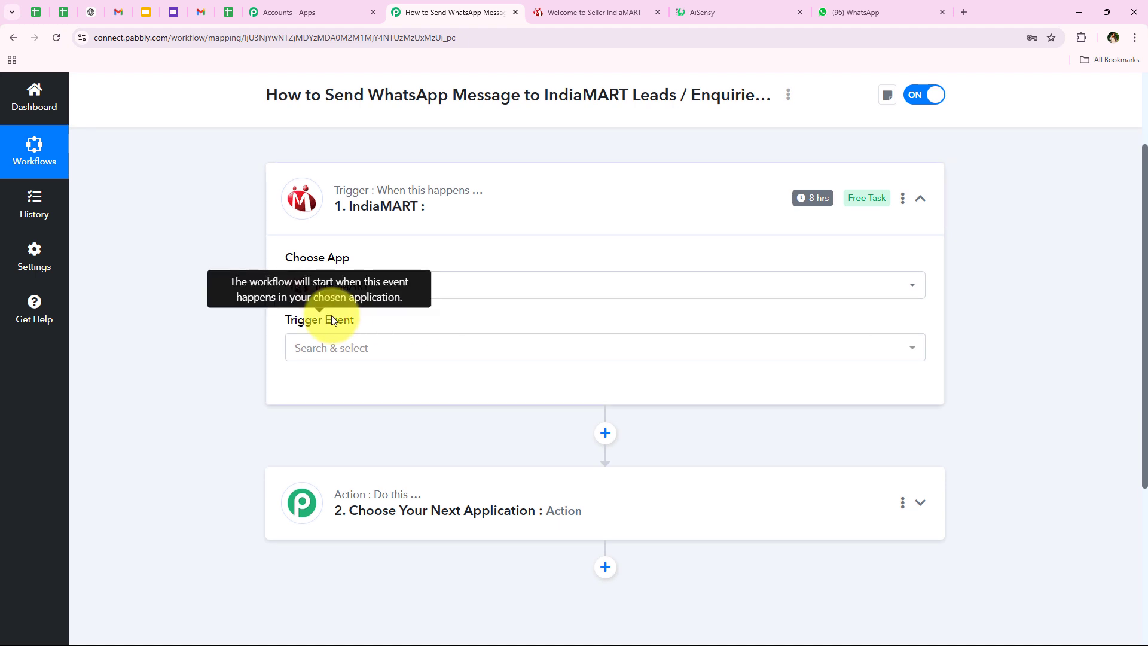
{"action": "left_click", "coordinate": [384, 350]}
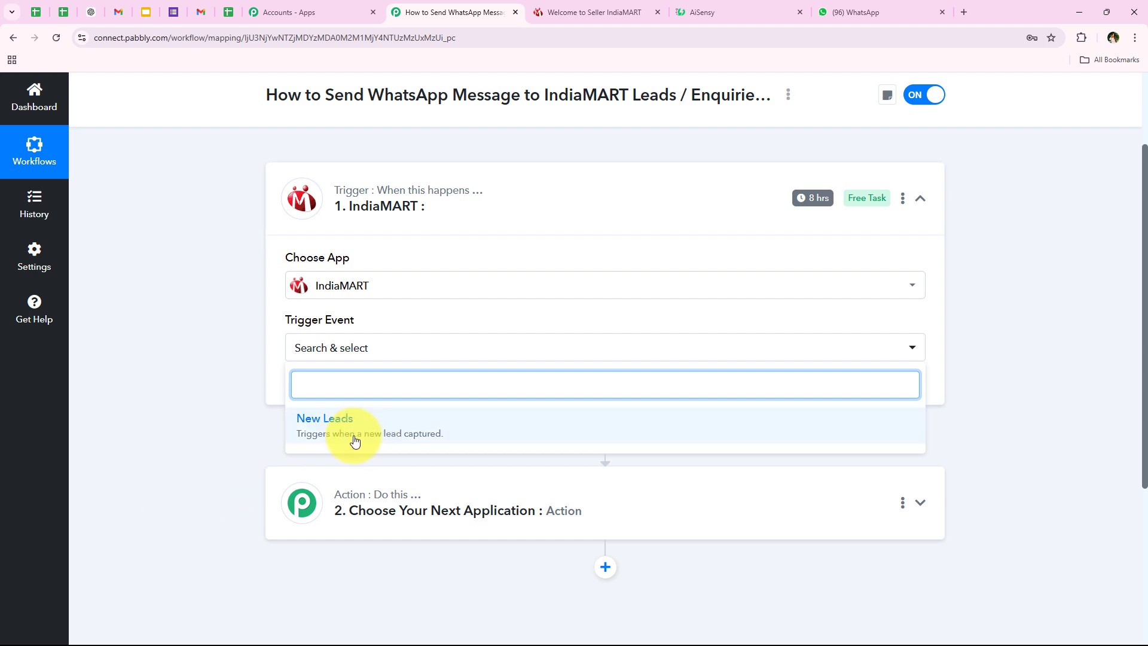
{"action": "left_click", "coordinate": [726, 425]}
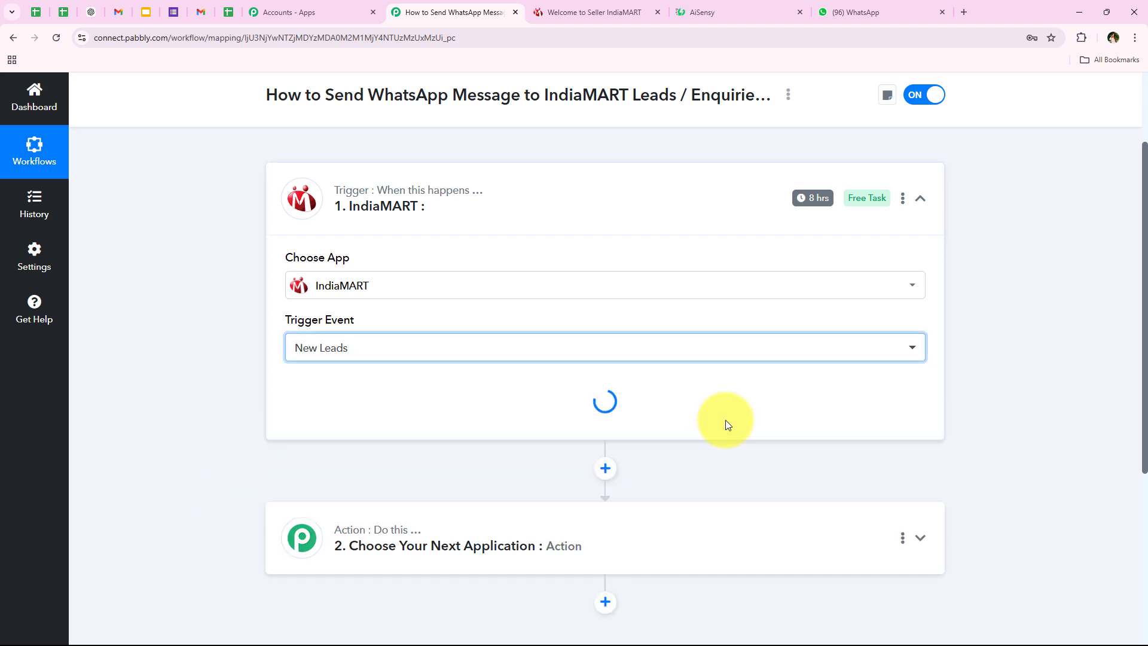
{"action": "scroll", "coordinate": [257, 440], "scroll_direction": "down", "scroll_amount": 1}
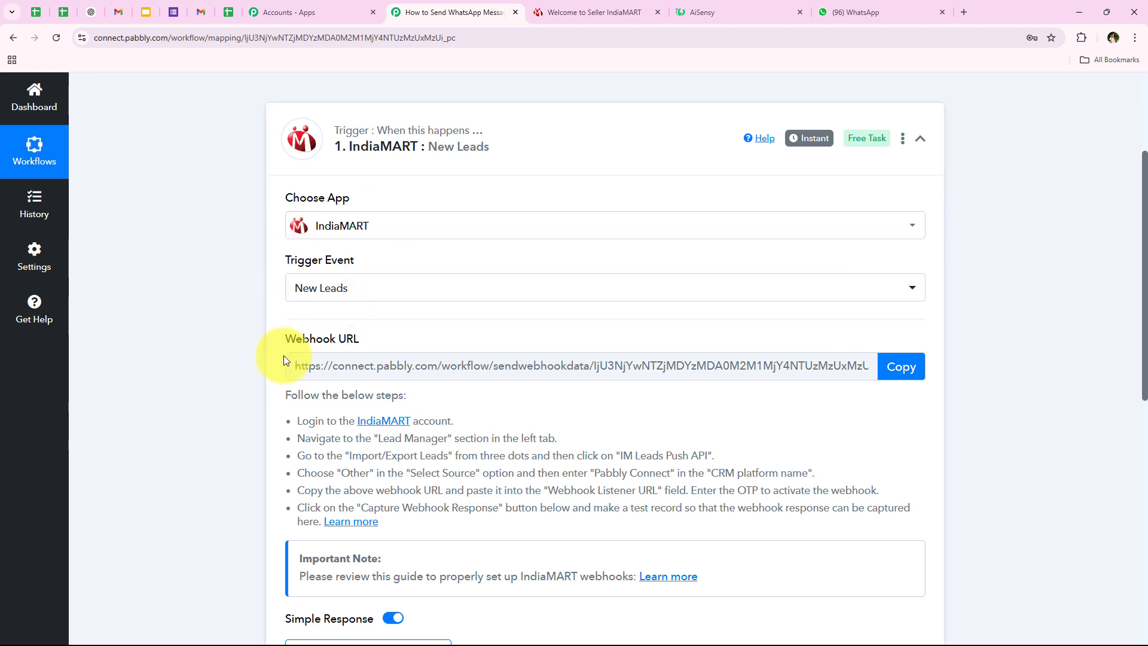
{"action": "left_click_drag", "start_coordinate": [285, 344], "coordinate": [393, 343]}
{"action": "left_click", "coordinate": [239, 368]}
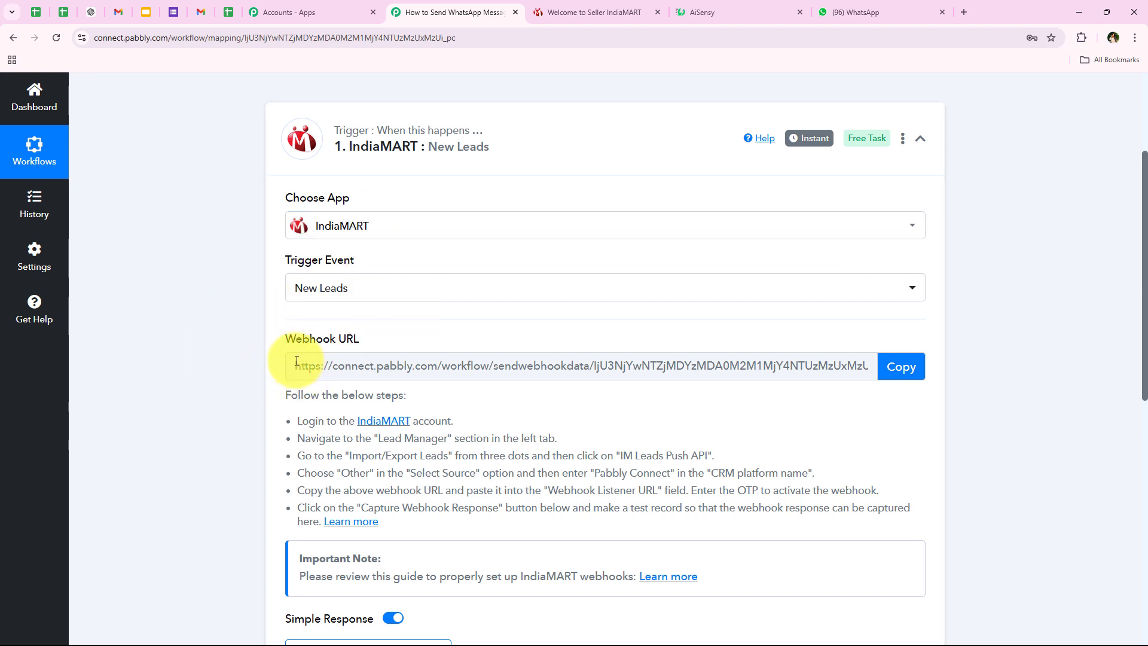
Copy the IndiaMART trigger's webhook URL and read the setup instructions listed beneath it
{"action": "left_click_drag", "start_coordinate": [296, 365], "coordinate": [898, 361]}
{"action": "left_click", "coordinate": [899, 362]}
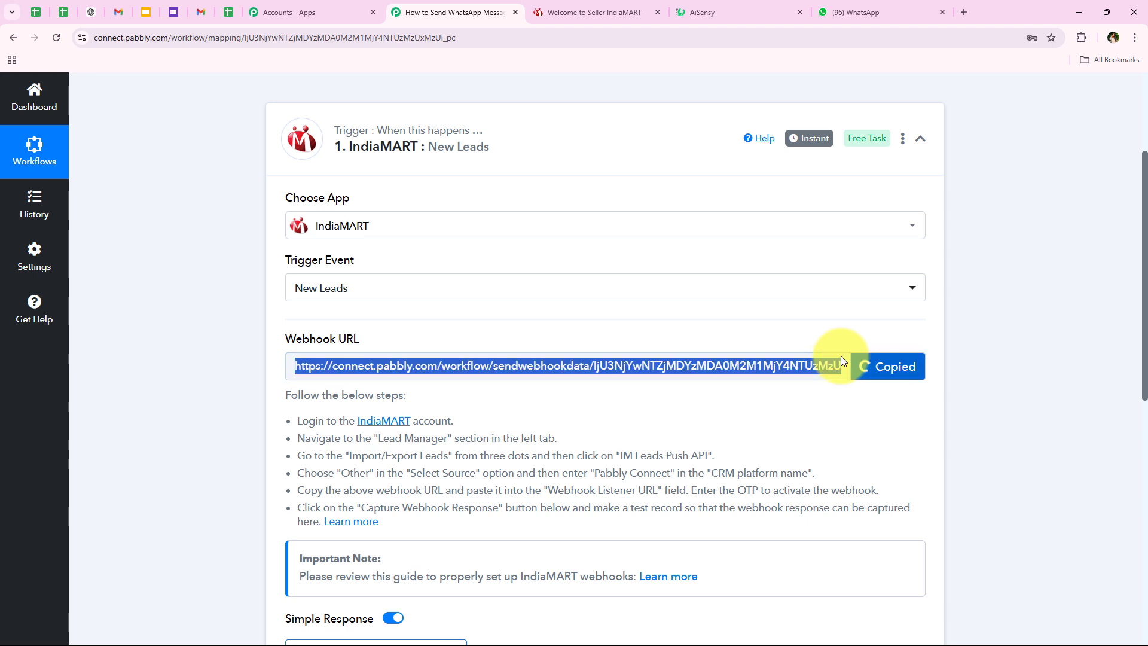
{"action": "left_click", "coordinate": [264, 375]}
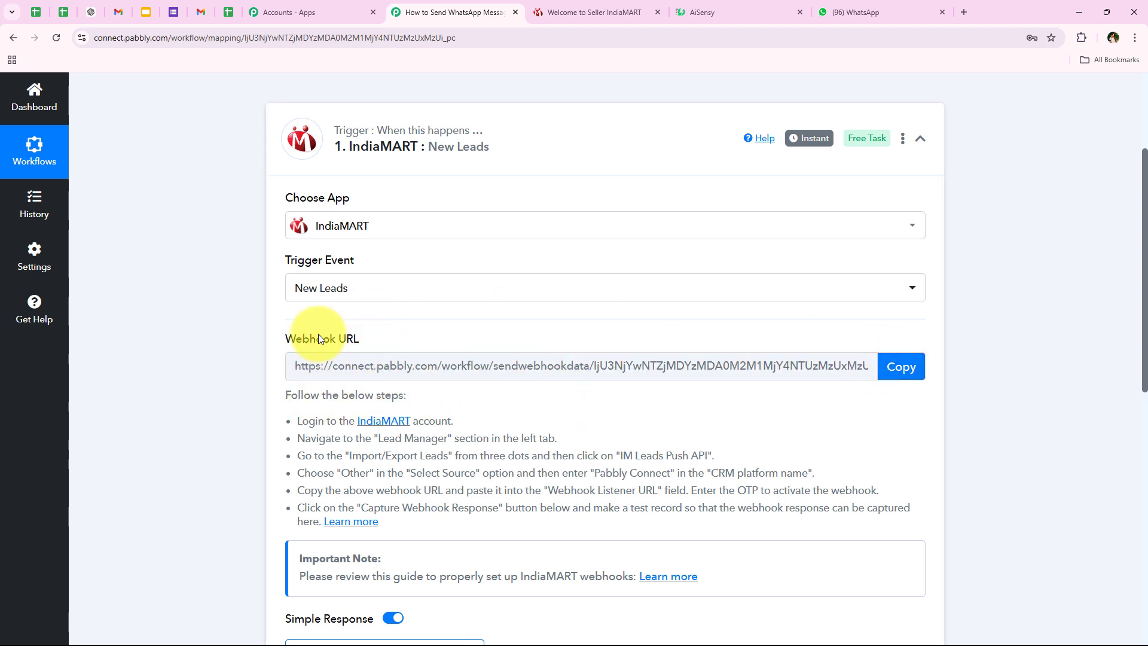
{"action": "scroll", "coordinate": [232, 378], "scroll_direction": "down", "scroll_amount": 1}
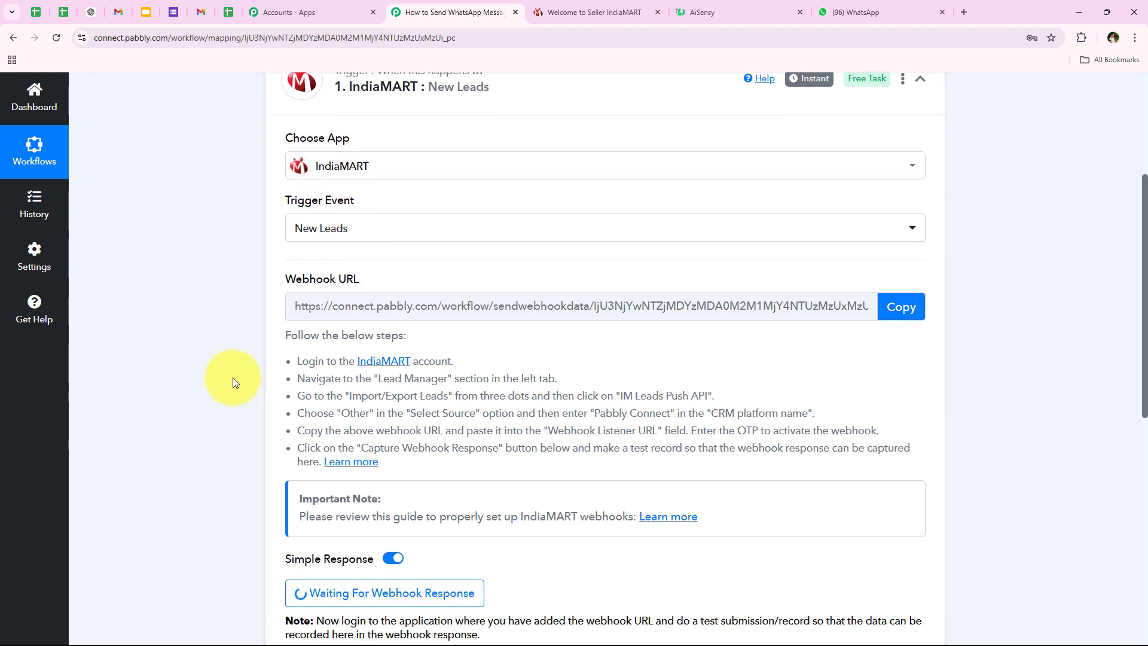
{"action": "scroll", "coordinate": [281, 430], "scroll_direction": "down", "scroll_amount": 1}
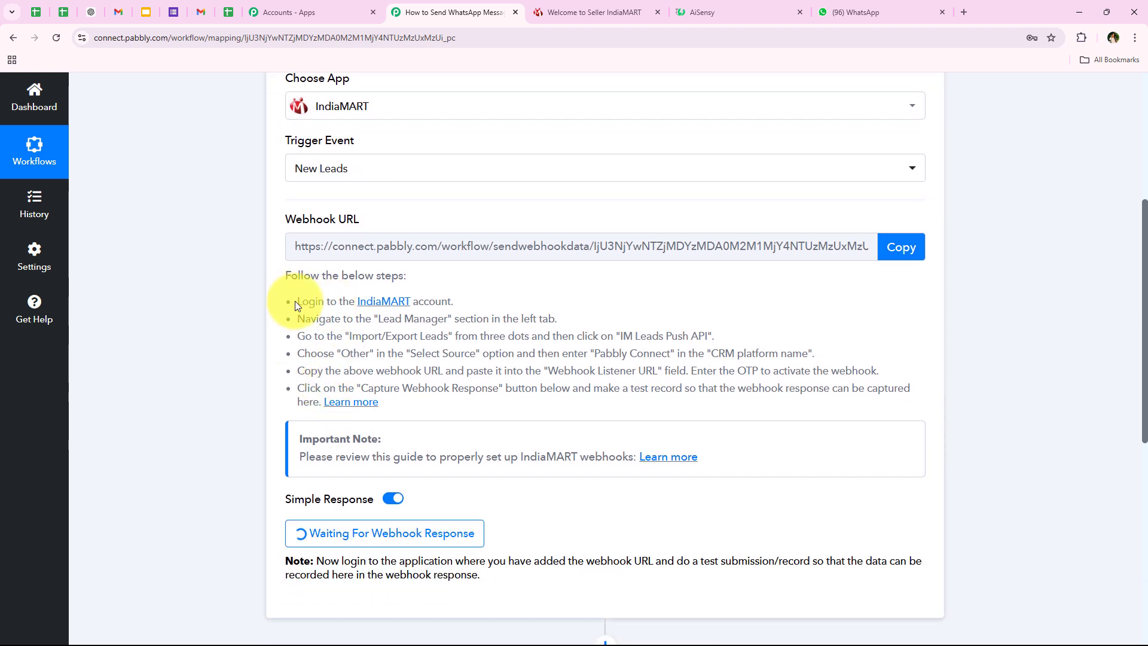
{"action": "left_click_drag", "start_coordinate": [297, 302], "coordinate": [455, 302]}
{"action": "left_click_drag", "start_coordinate": [299, 317], "coordinate": [568, 316]}
{"action": "left_click_drag", "start_coordinate": [297, 336], "coordinate": [715, 337]}
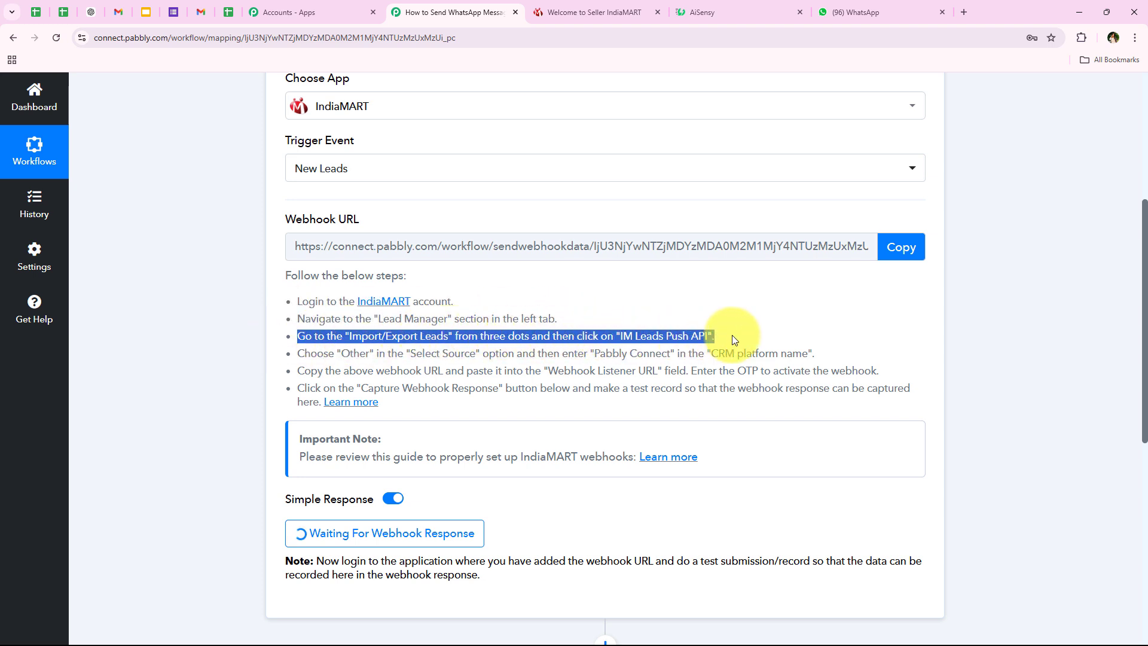
{"action": "left_click", "coordinate": [690, 351]}
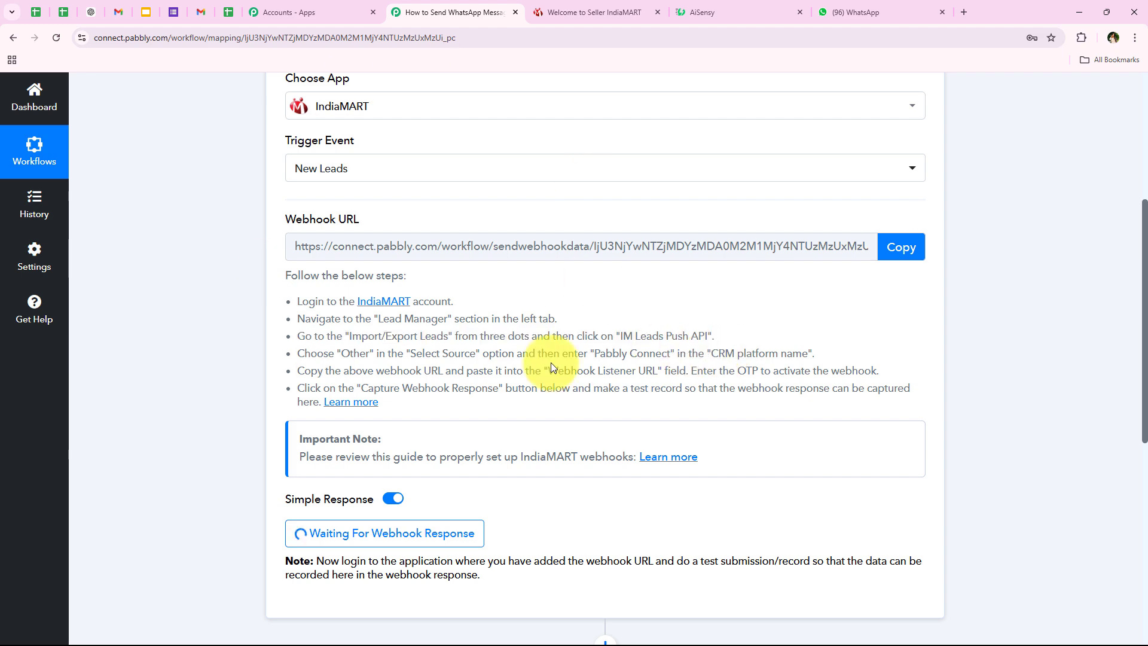
Switch to the IndiaMART seller site and open the Push API integration page from Lead Manager's Import / Export Leads options
{"action": "left_click", "coordinate": [572, 10]}
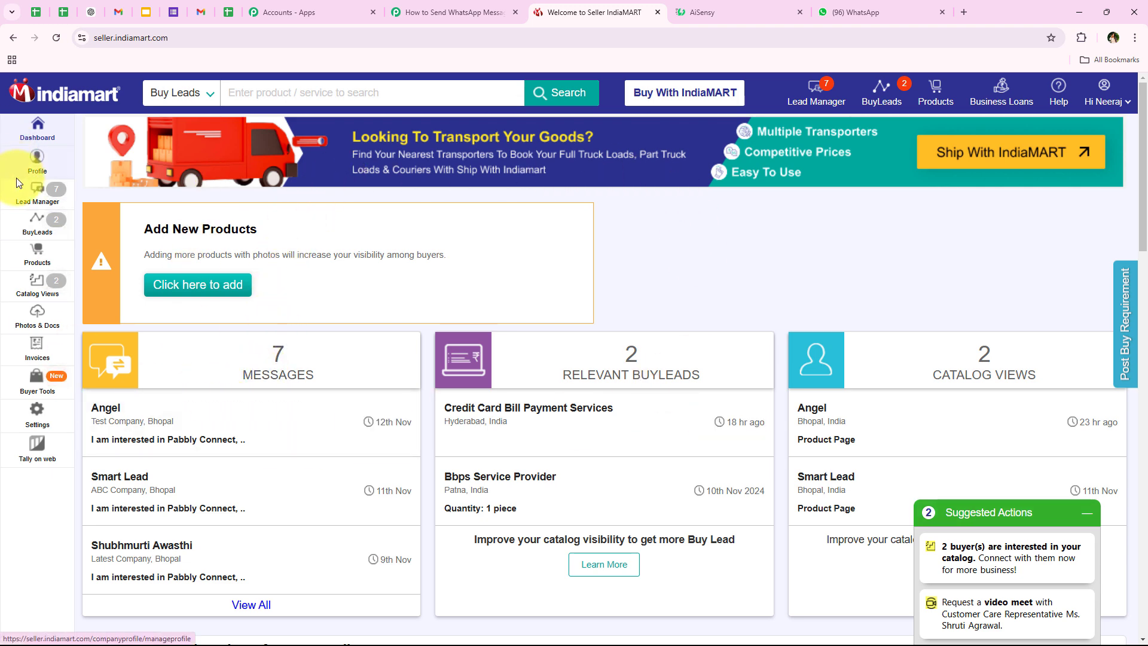
{"action": "left_click", "coordinate": [37, 190]}
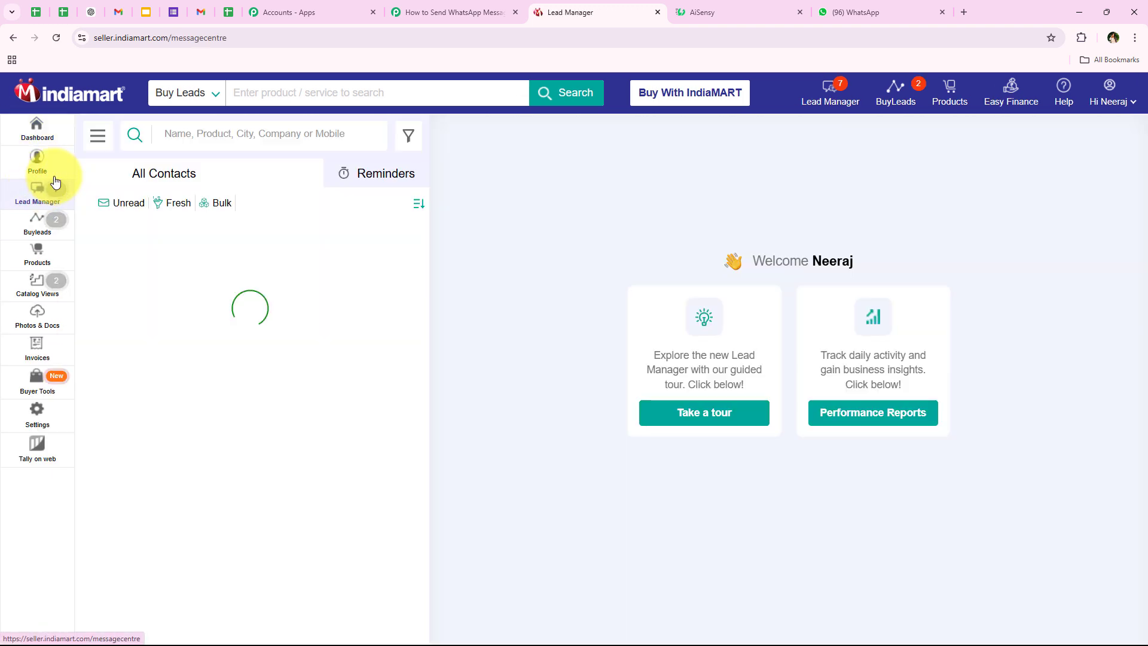
{"action": "left_click", "coordinate": [95, 137]}
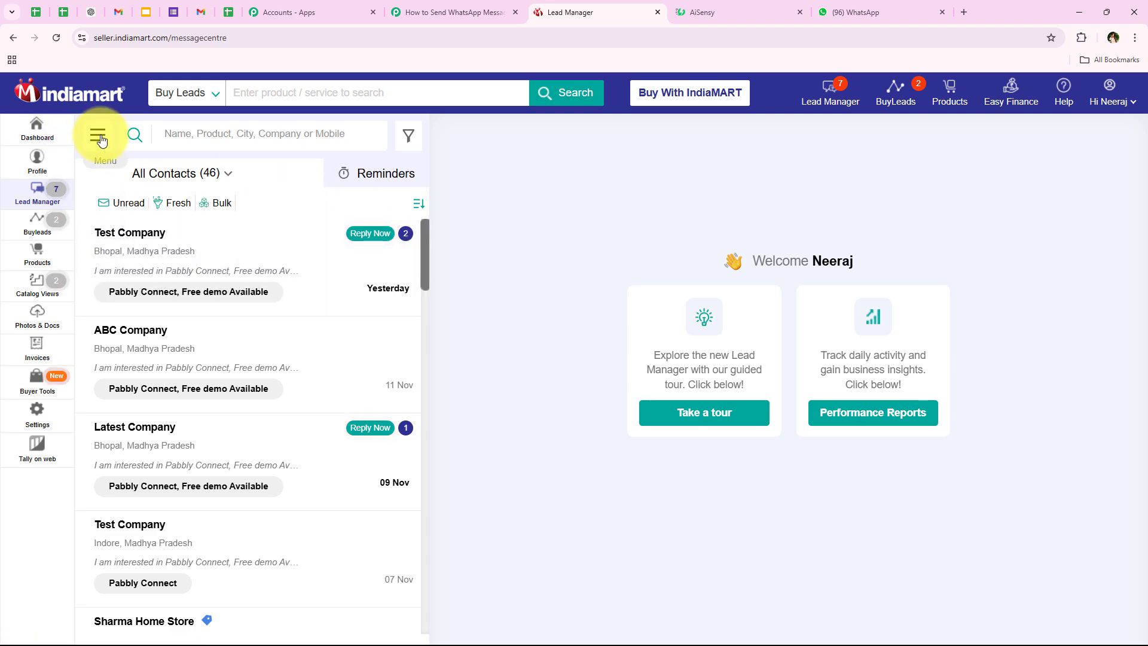
{"action": "mouse_move", "coordinate": [206, 241]}
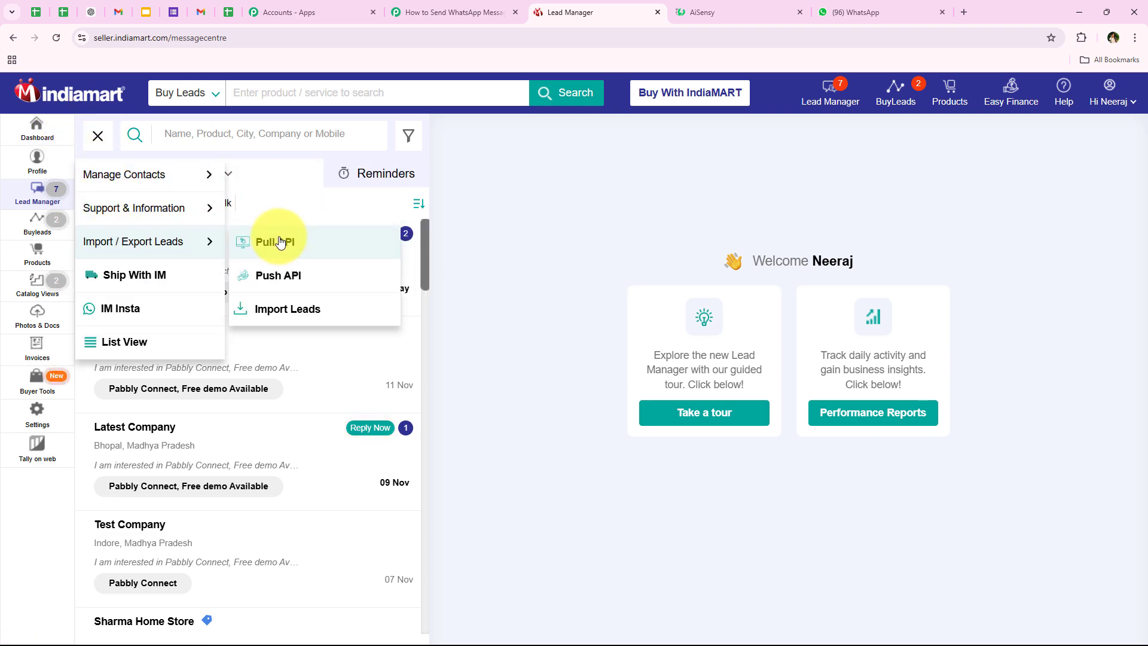
{"action": "left_click", "coordinate": [286, 273]}
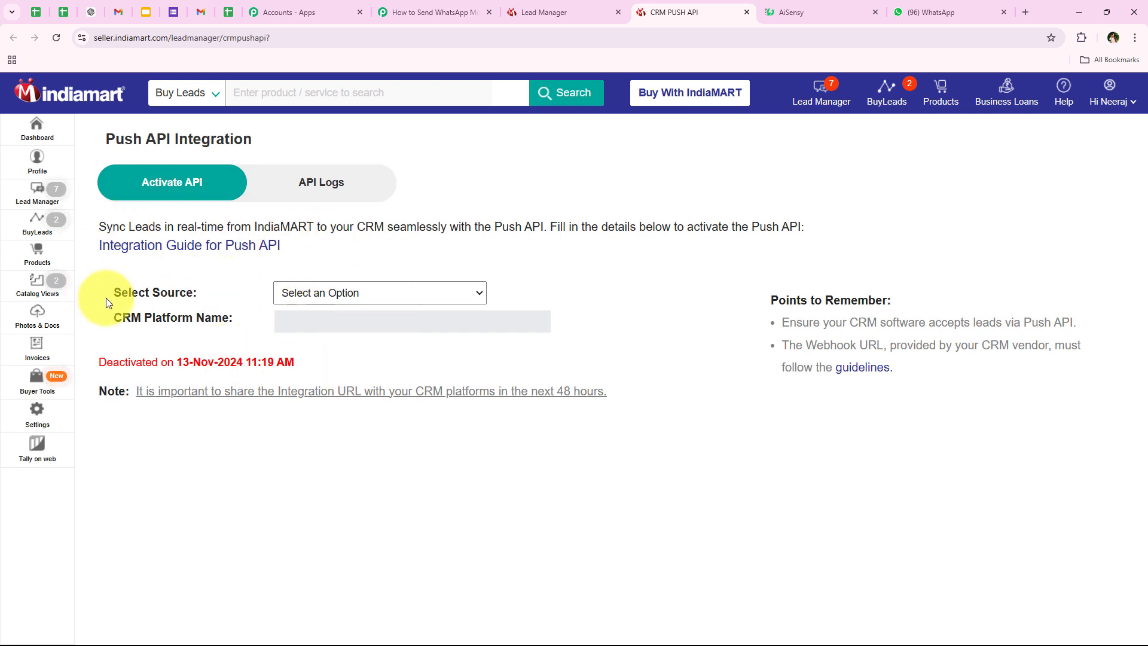
Check the source instruction in Pabbly Connect and set the Push API integration's source to Other
{"action": "left_click_drag", "start_coordinate": [111, 297], "coordinate": [328, 293]}
{"action": "left_click", "coordinate": [289, 260]}
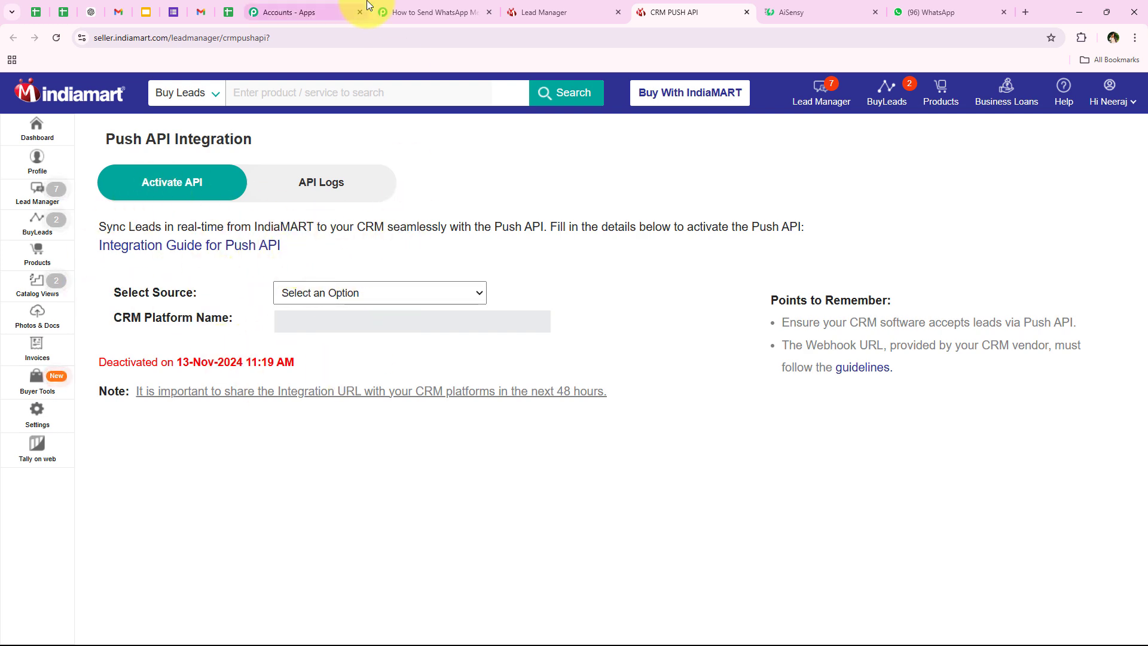
{"action": "left_click", "coordinate": [428, 12]}
{"action": "left_click_drag", "start_coordinate": [298, 354], "coordinate": [518, 354]}
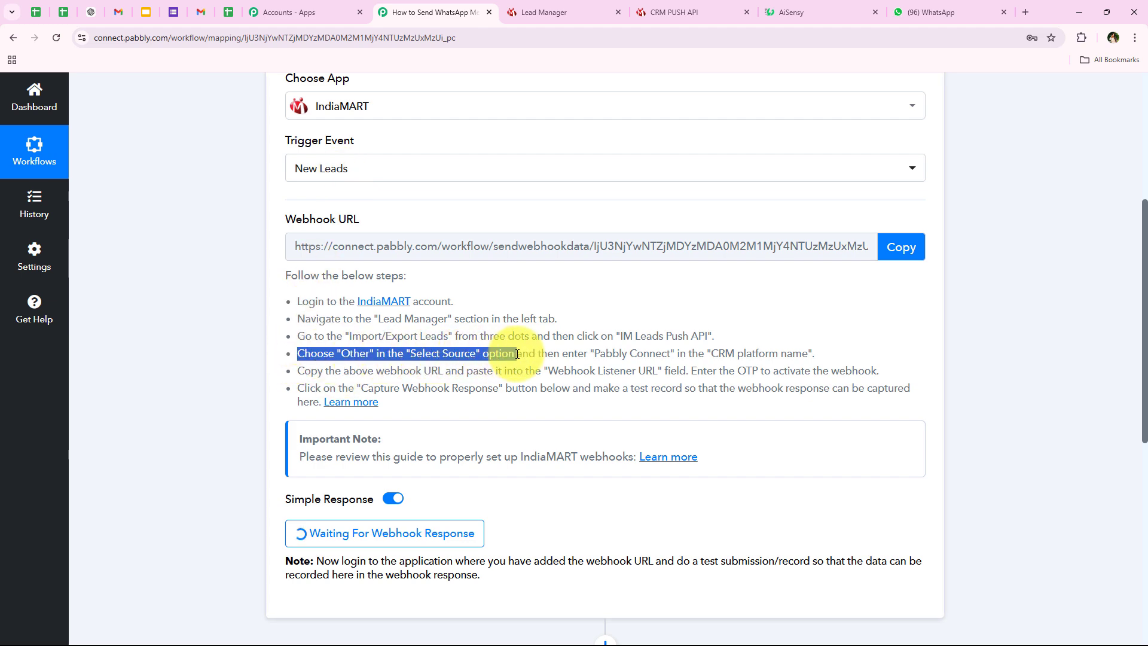
{"action": "left_click", "coordinate": [675, 12]}
{"action": "left_click", "coordinate": [286, 293]}
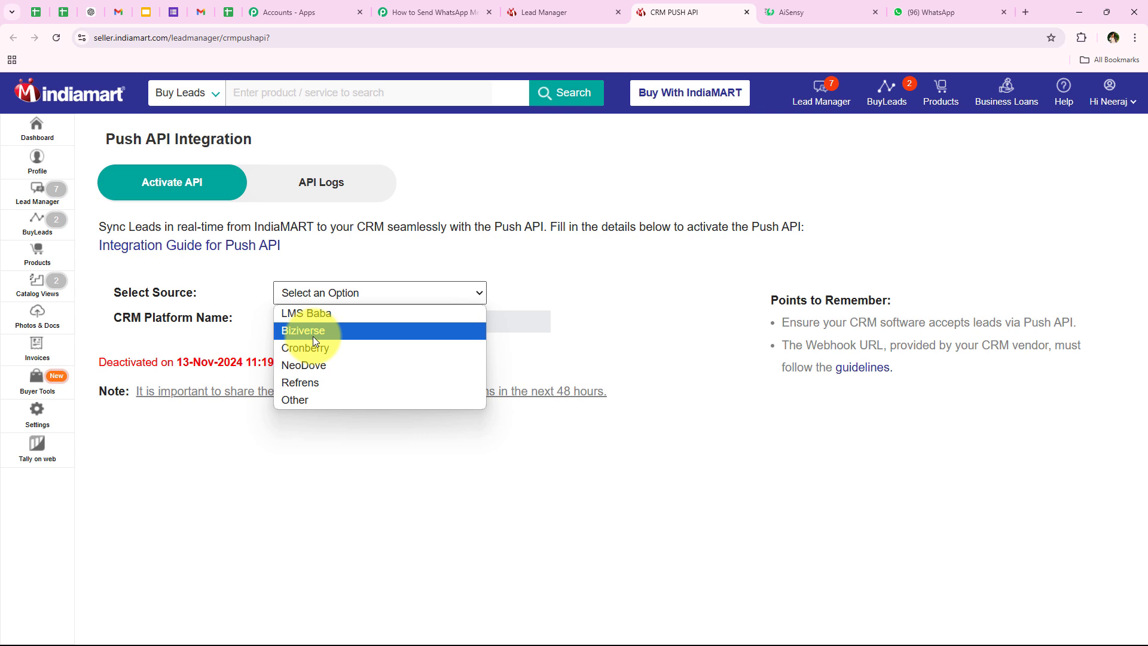
{"action": "left_click", "coordinate": [313, 402]}
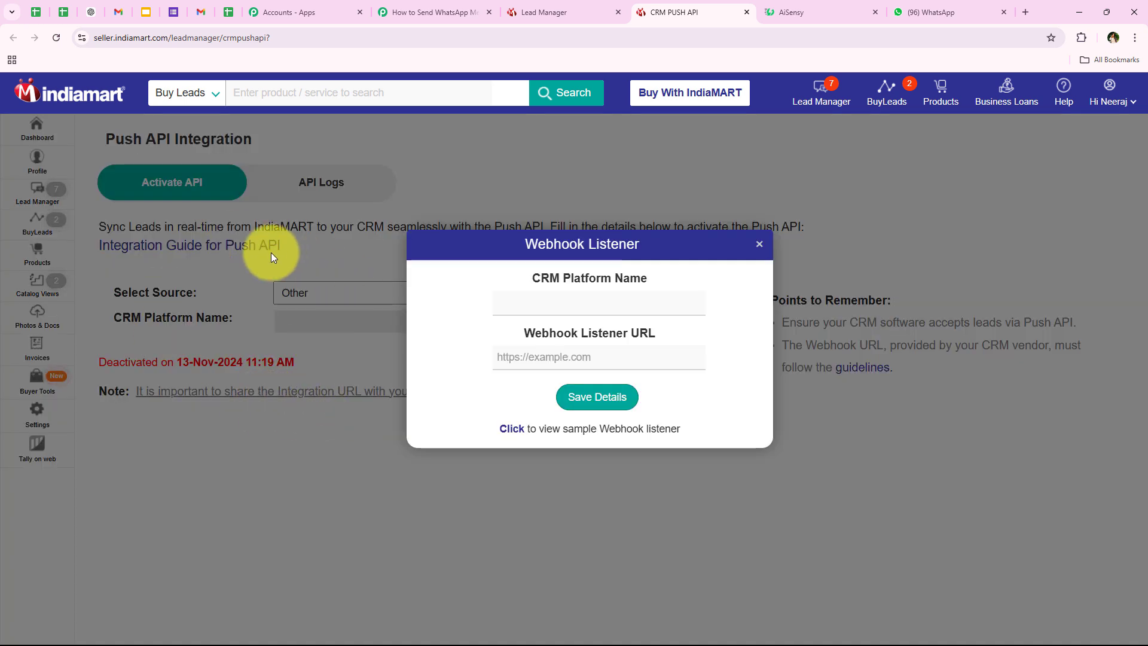
Check the platform name instruction in Pabbly Connect and enter Pabbly Connect as the CRM Platform Name in the Webhook Listener form
{"action": "left_click_drag", "start_coordinate": [509, 277], "coordinate": [686, 278]}
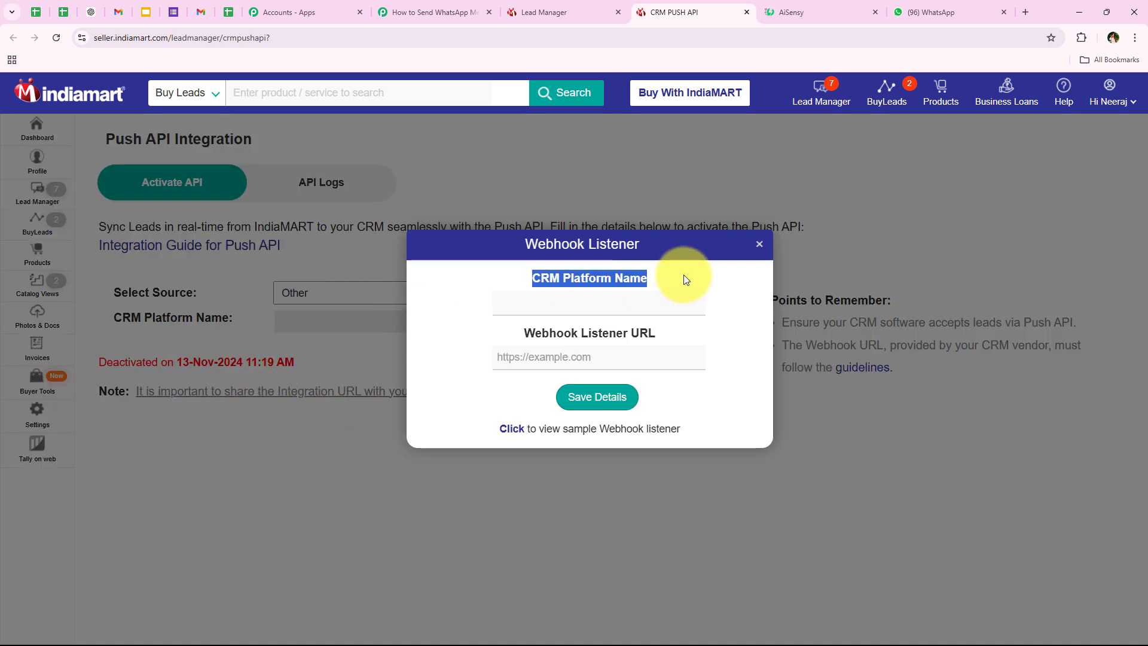
{"action": "left_click", "coordinate": [686, 279]}
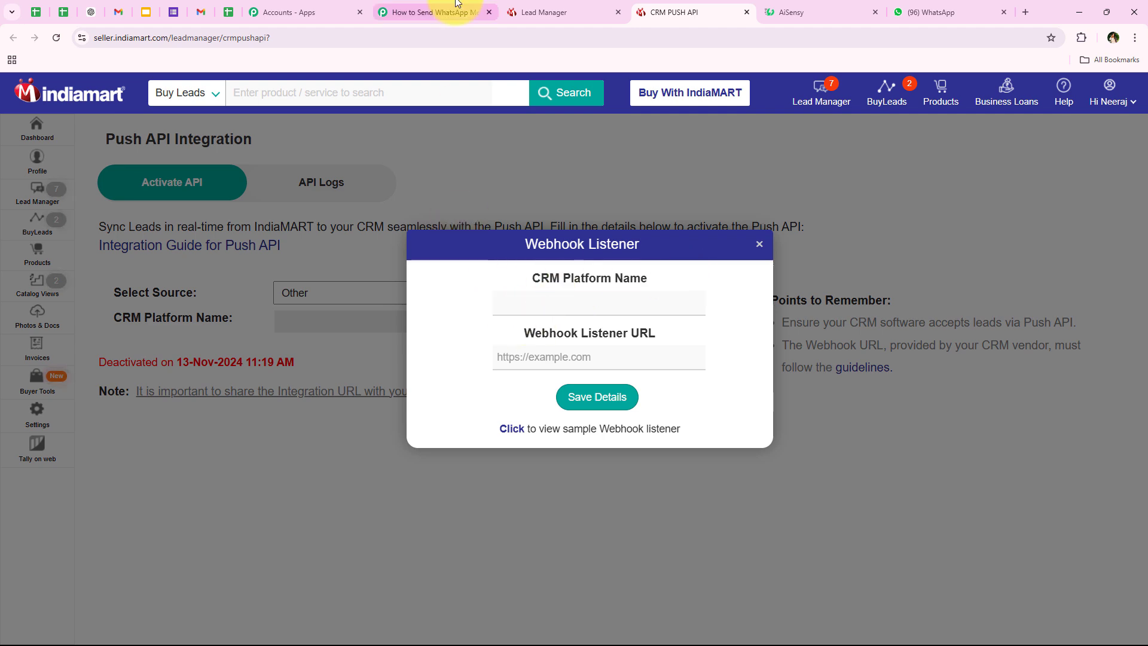
{"action": "left_click", "coordinate": [434, 12]}
{"action": "left_click_drag", "start_coordinate": [538, 353], "coordinate": [812, 354]}
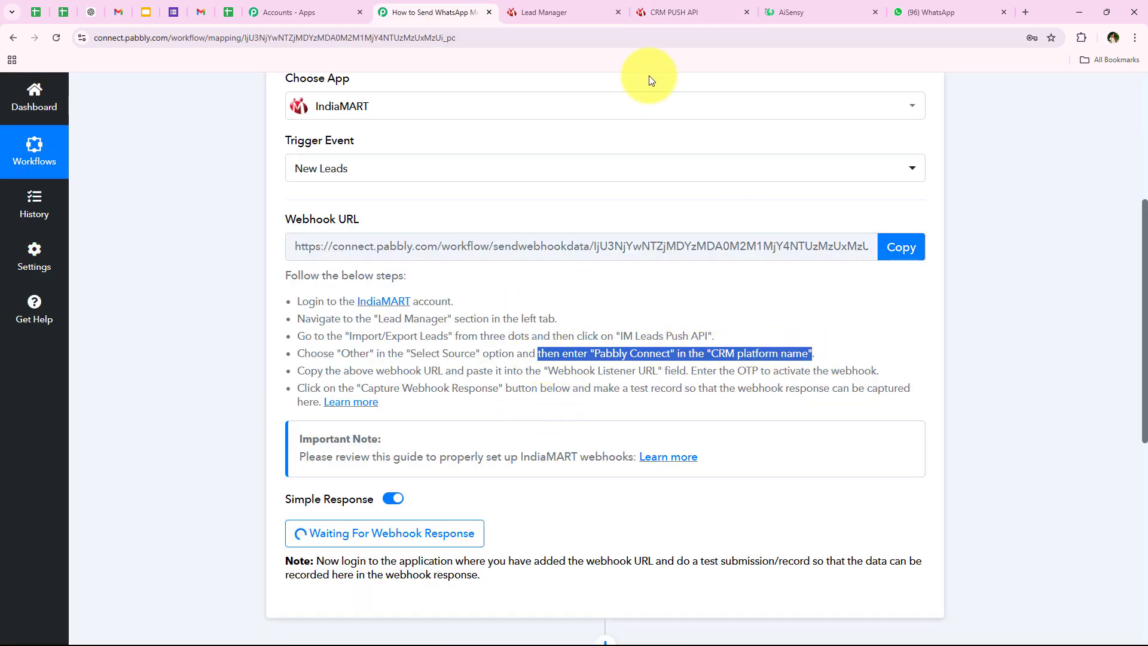
{"action": "left_click", "coordinate": [673, 12]}
{"action": "left_click", "coordinate": [542, 301]}
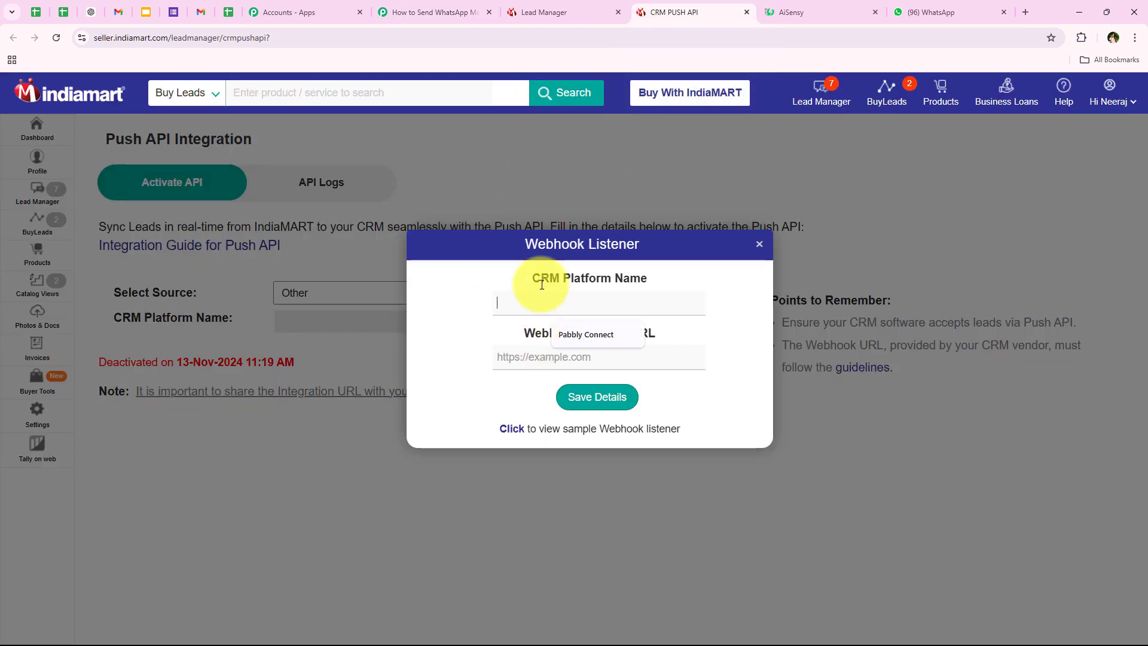
{"action": "left_click", "coordinate": [620, 334]}
Paste the copied Pabbly Connect webhook URL as the Webhook Listener URL and save the details
{"action": "left_click_drag", "start_coordinate": [508, 333], "coordinate": [623, 333]}
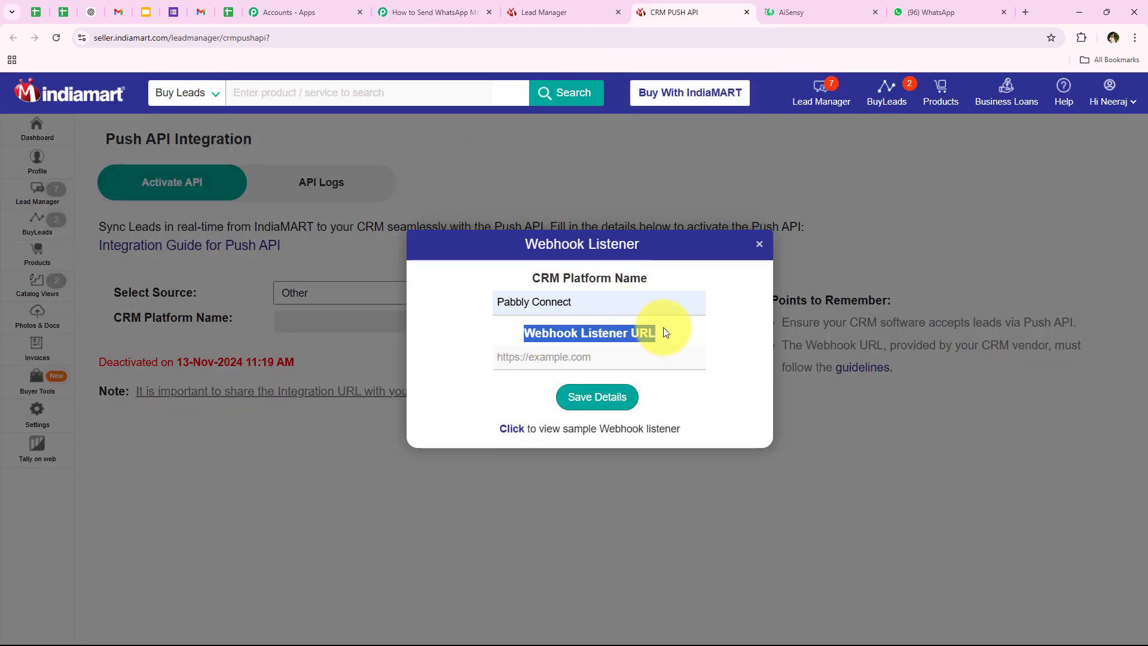
{"action": "left_click", "coordinate": [508, 357]}
{"action": "right_click", "coordinate": [531, 359]}
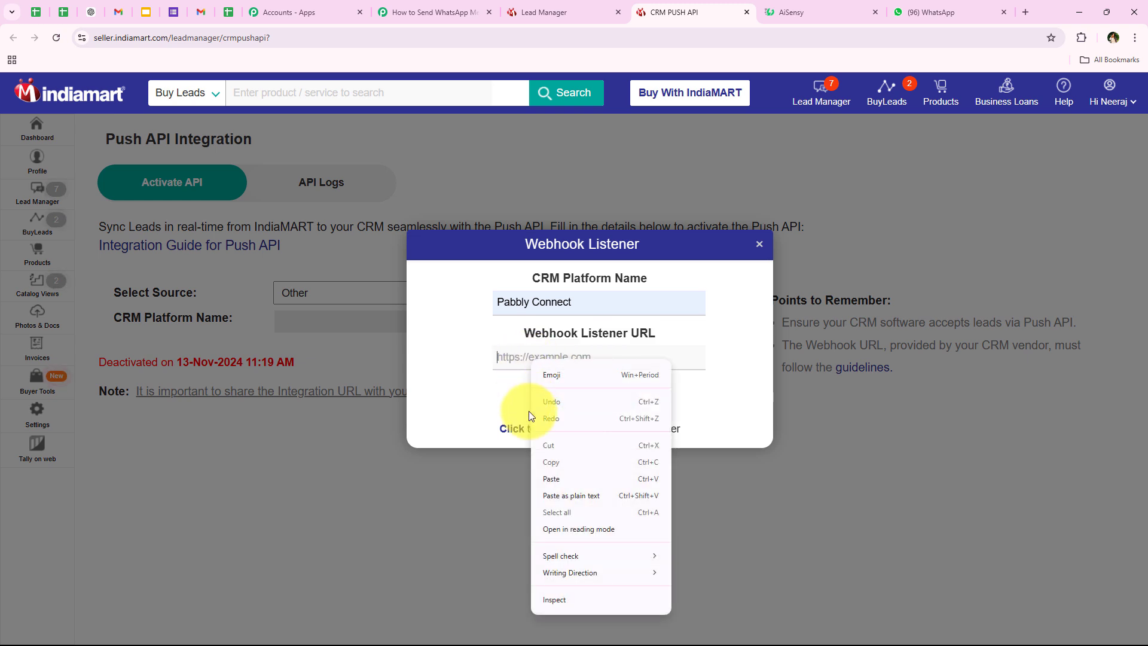
{"action": "left_click", "coordinate": [545, 478]}
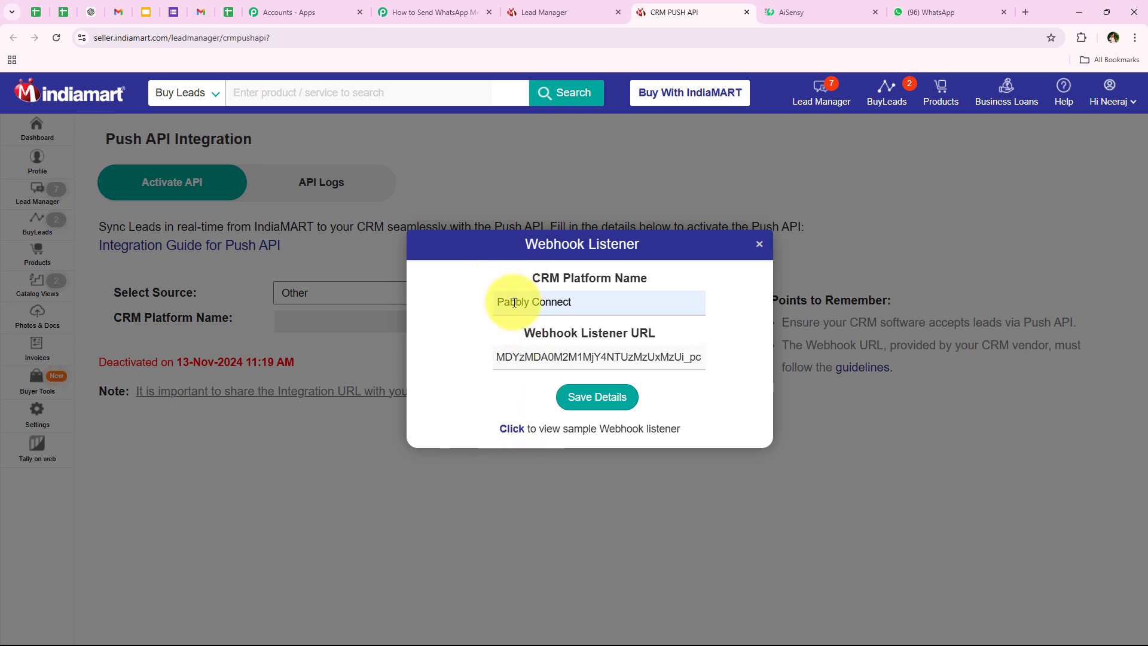
{"action": "left_click", "coordinate": [597, 397]}
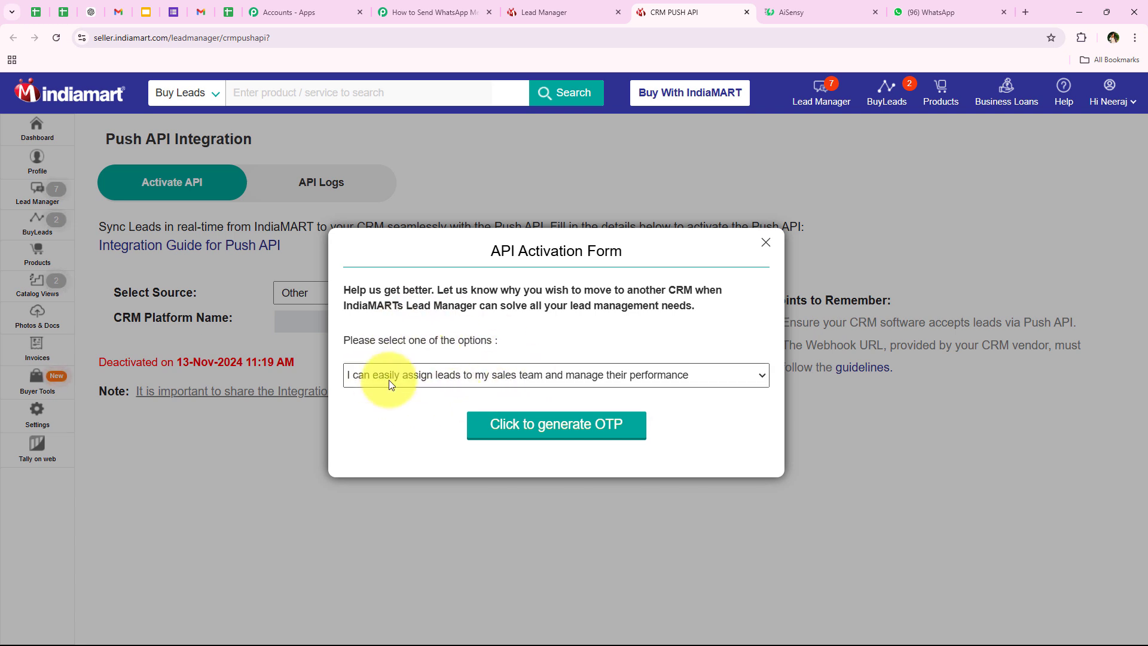
Activate the Push API with the reason "I can easily assign leads to my sales team and manage their performance" and submit the one-time password
{"action": "left_click", "coordinate": [451, 364]}
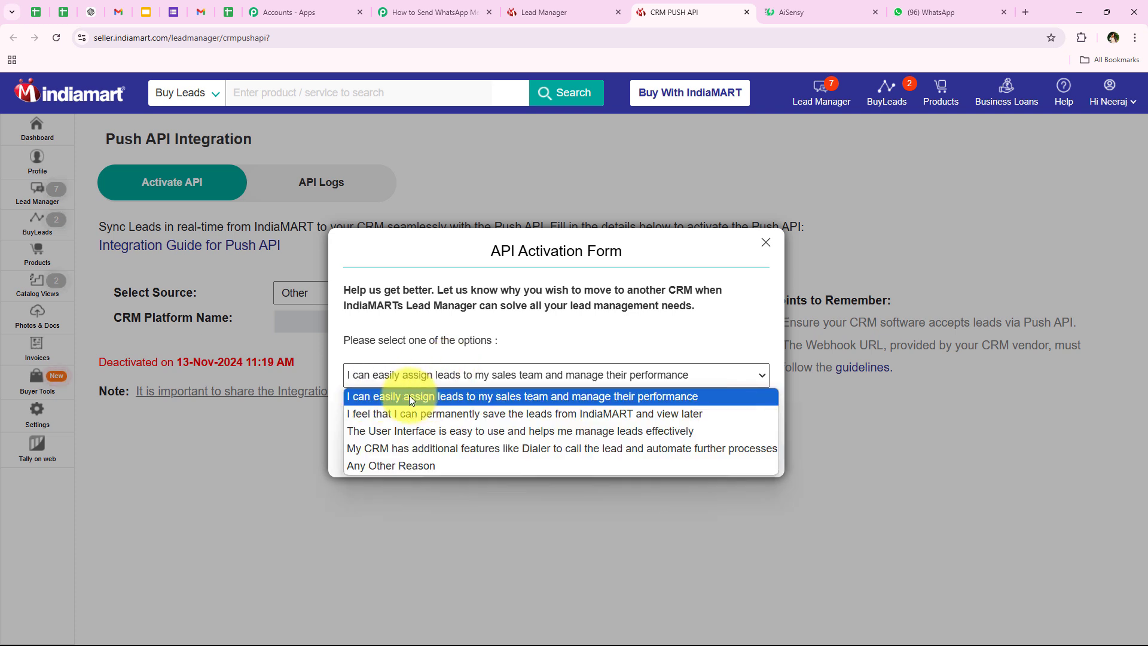
{"action": "left_click", "coordinate": [455, 396]}
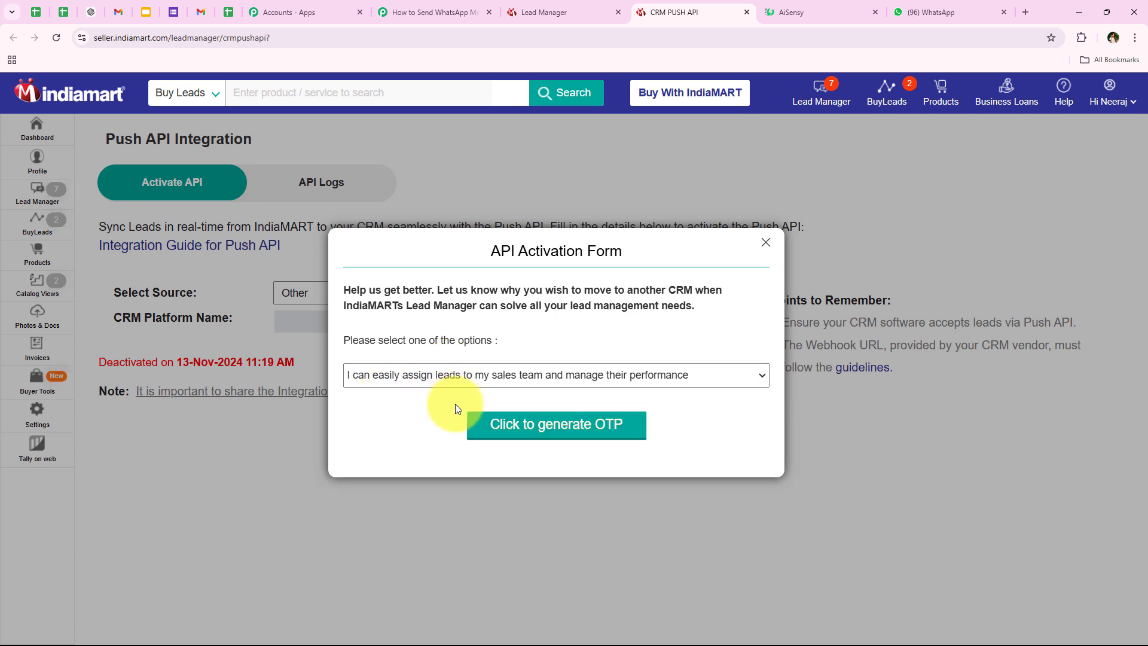
{"action": "left_click", "coordinate": [491, 417]}
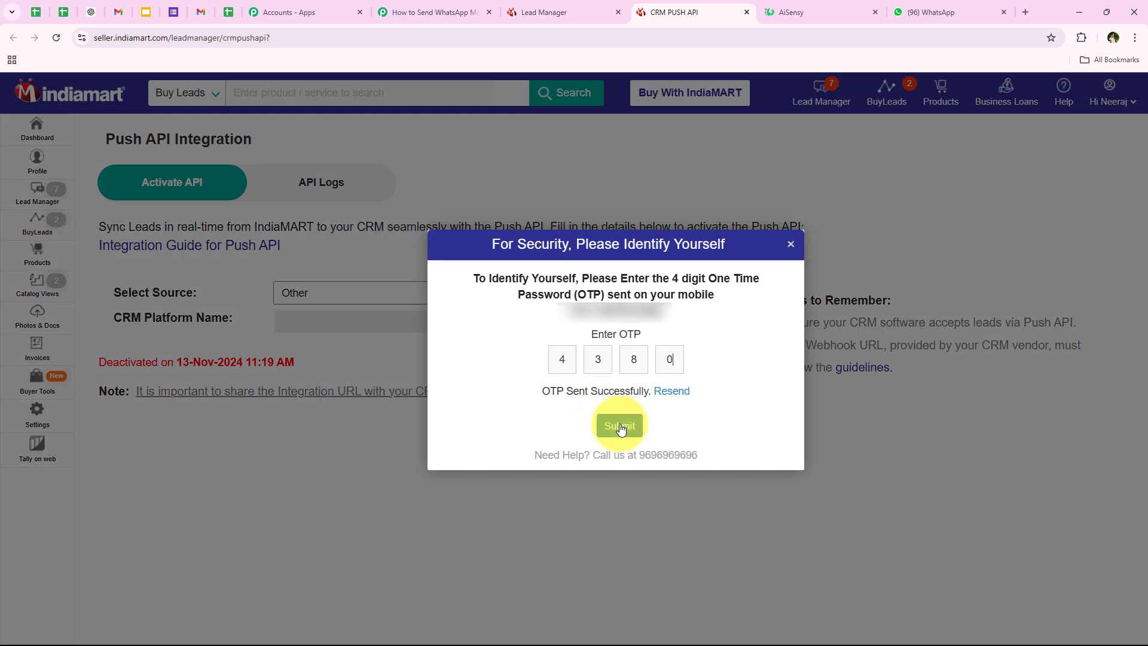
{"action": "left_click", "coordinate": [620, 426]}
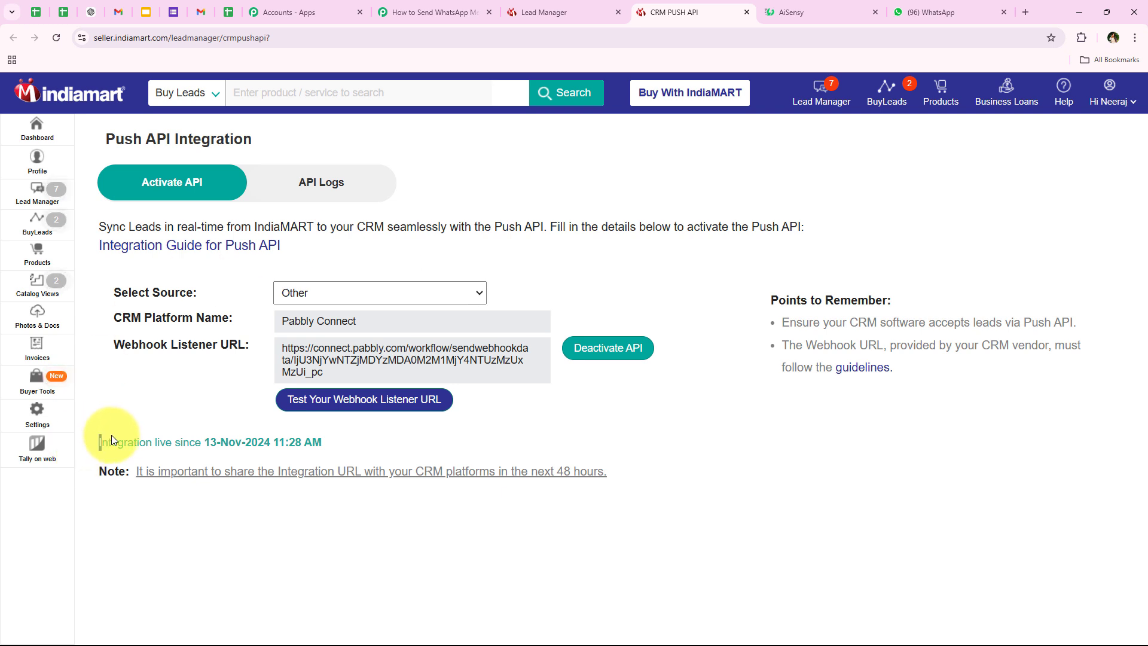
{"action": "left_click_drag", "start_coordinate": [99, 442], "coordinate": [178, 436]}
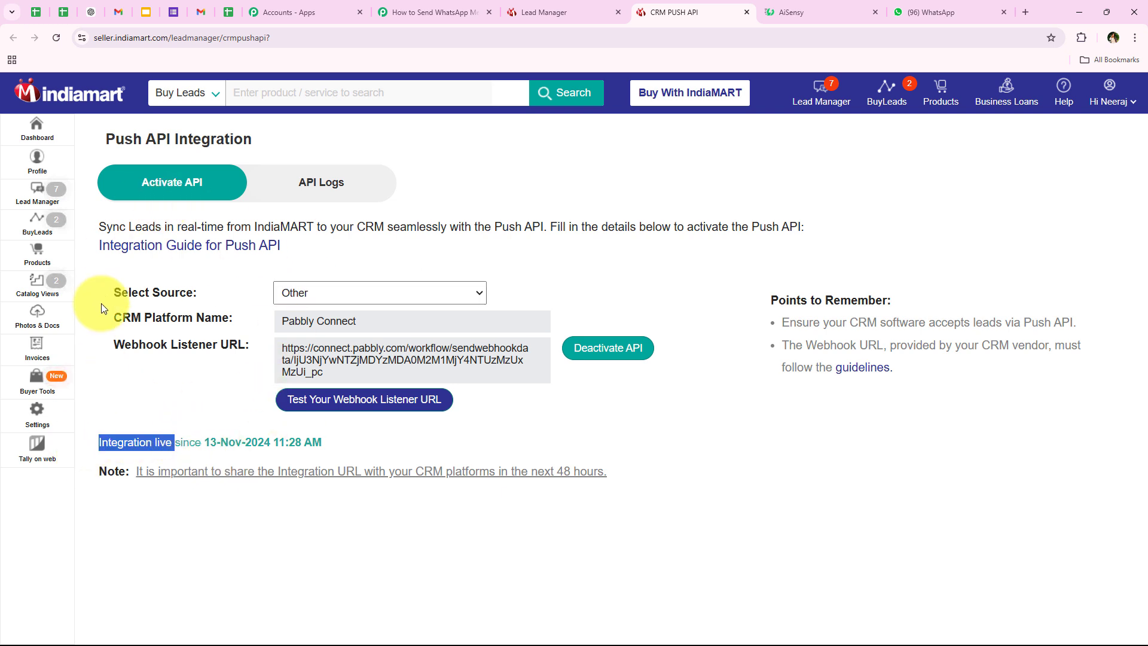
Review the webhook response note in Pabbly Connect and run a test of the webhook listener URL from IndiaMART's Push API page
{"action": "left_click", "coordinate": [386, 10]}
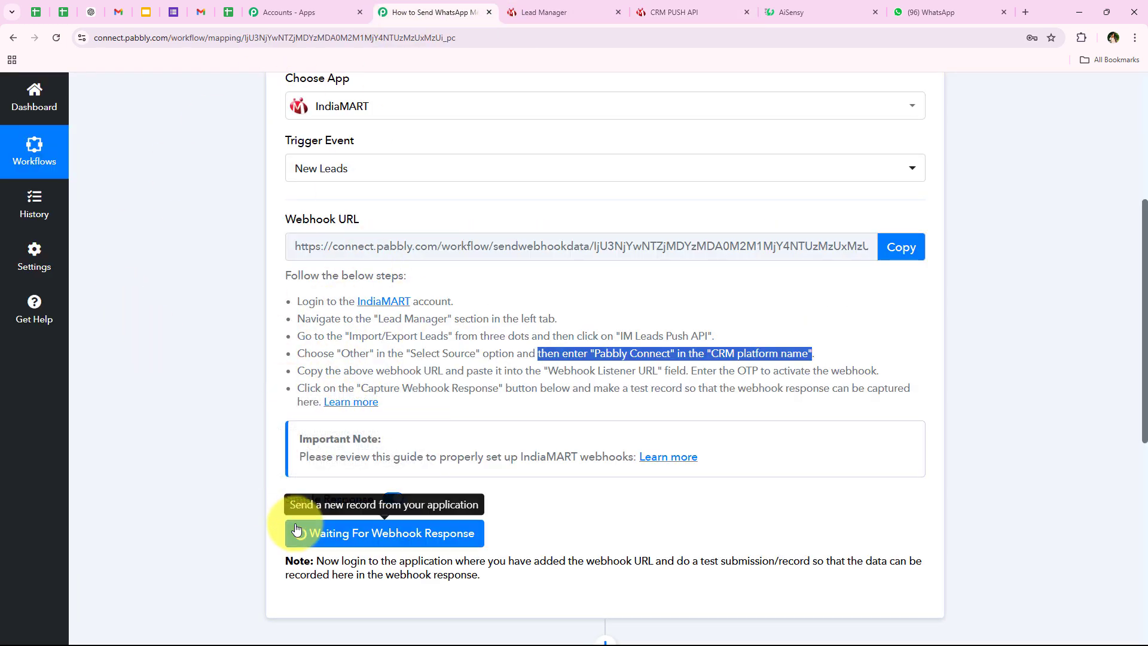
{"action": "scroll", "coordinate": [296, 531], "scroll_direction": "down", "scroll_amount": 1}
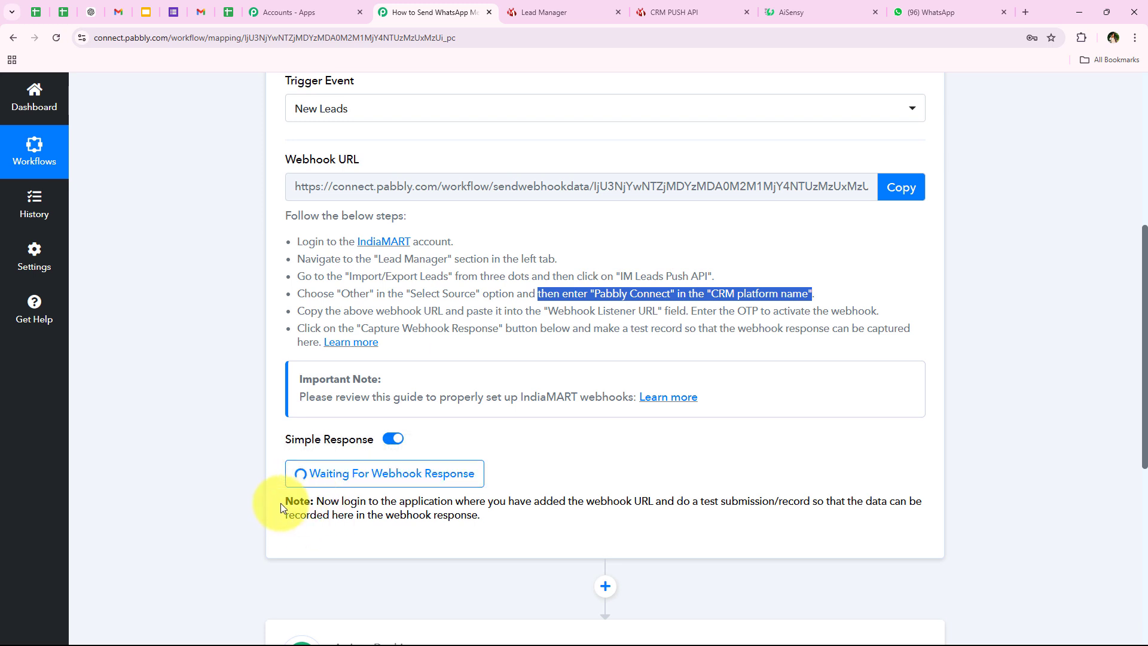
{"action": "left_click_drag", "start_coordinate": [278, 502], "coordinate": [637, 493]}
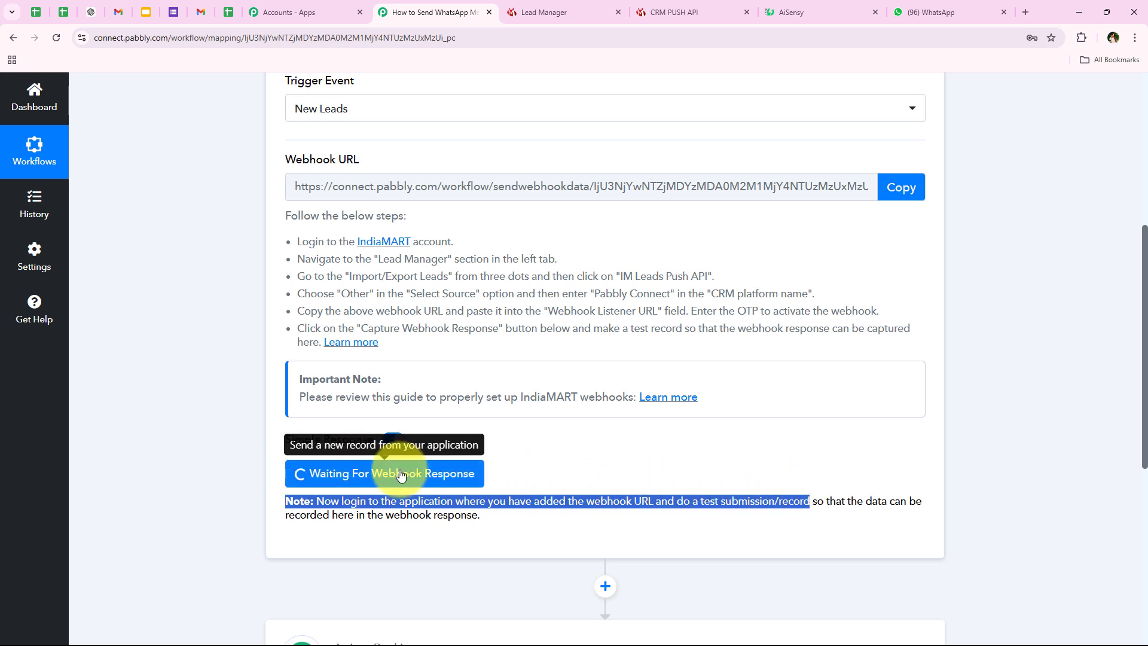
{"action": "scroll", "coordinate": [300, 469], "scroll_direction": "up", "scroll_amount": 2}
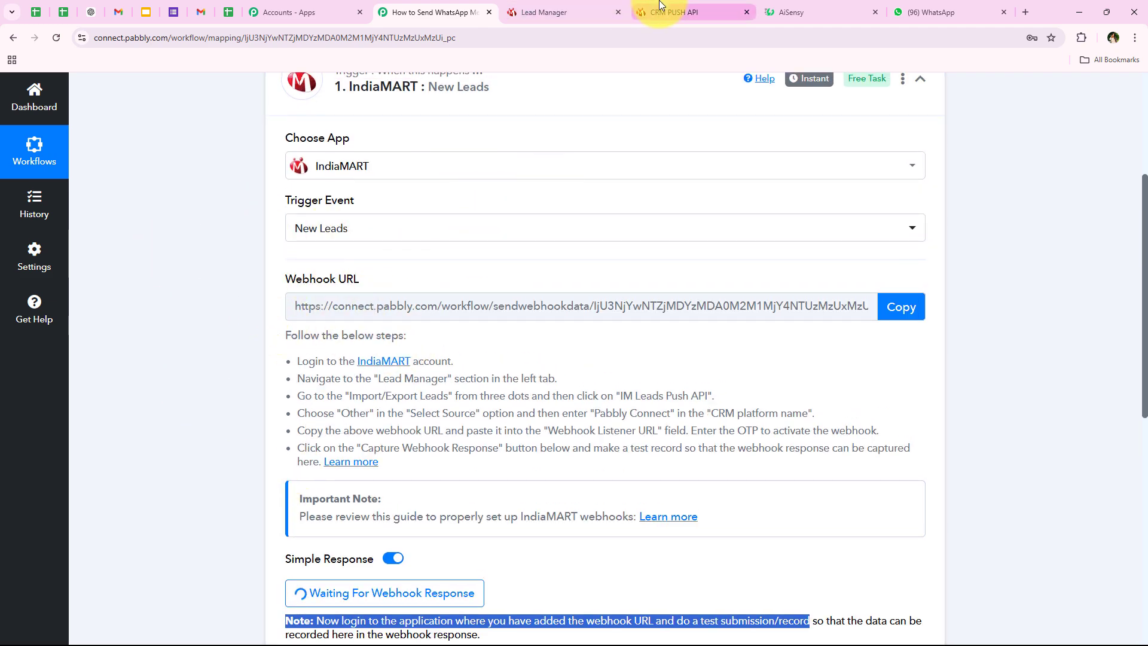
{"action": "left_click", "coordinate": [660, 8]}
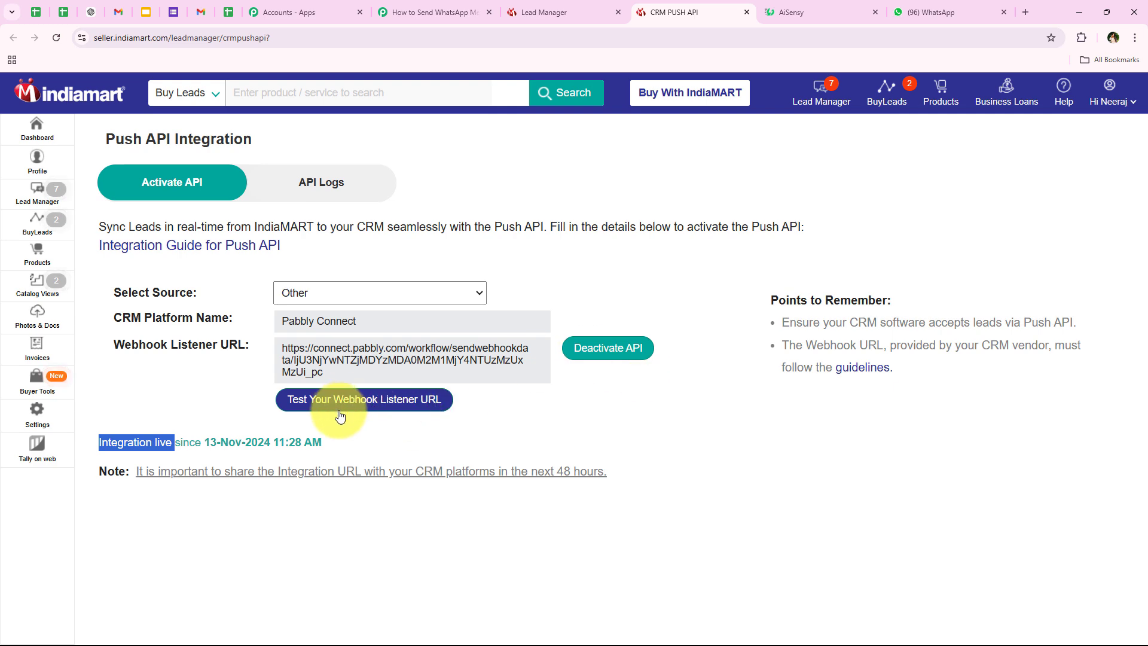
{"action": "left_click", "coordinate": [396, 400]}
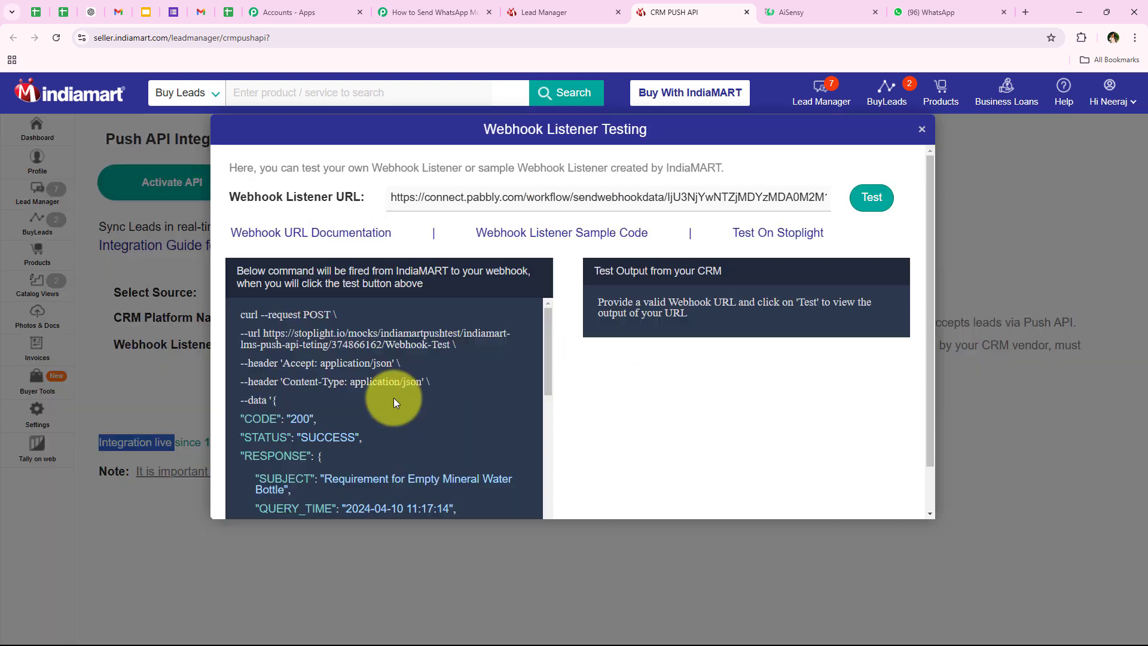
{"action": "left_click", "coordinate": [868, 204]}
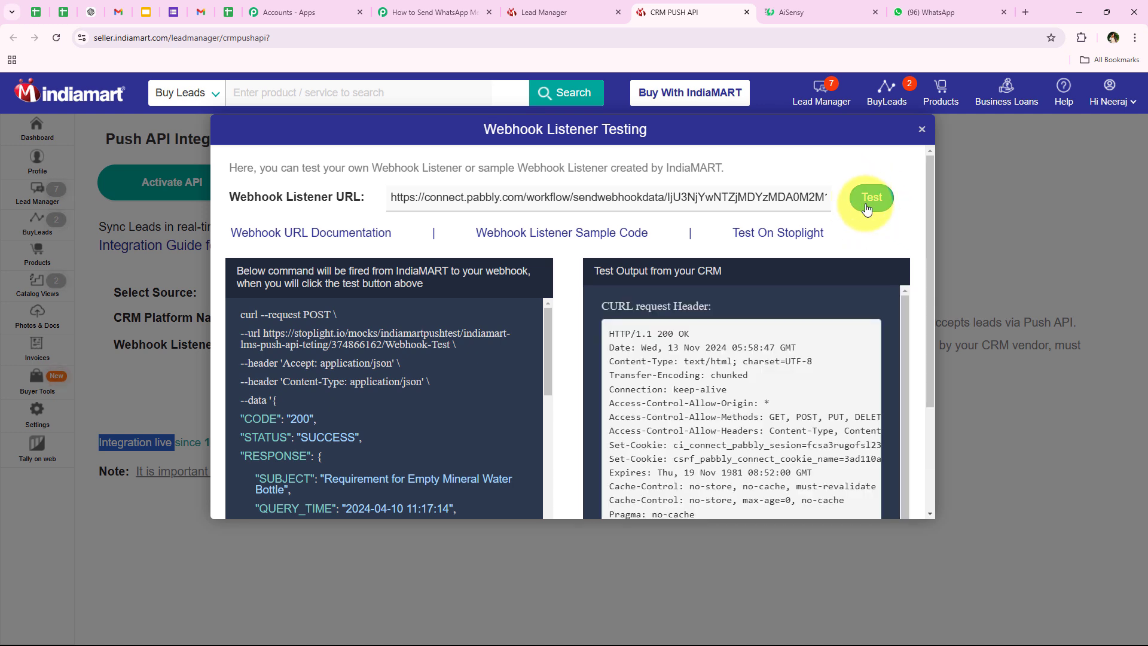
Check the CURL request header in the webhook test output and close the Webhook Listener Testing dialog
{"action": "left_click_drag", "start_coordinate": [597, 306], "coordinate": [724, 310]}
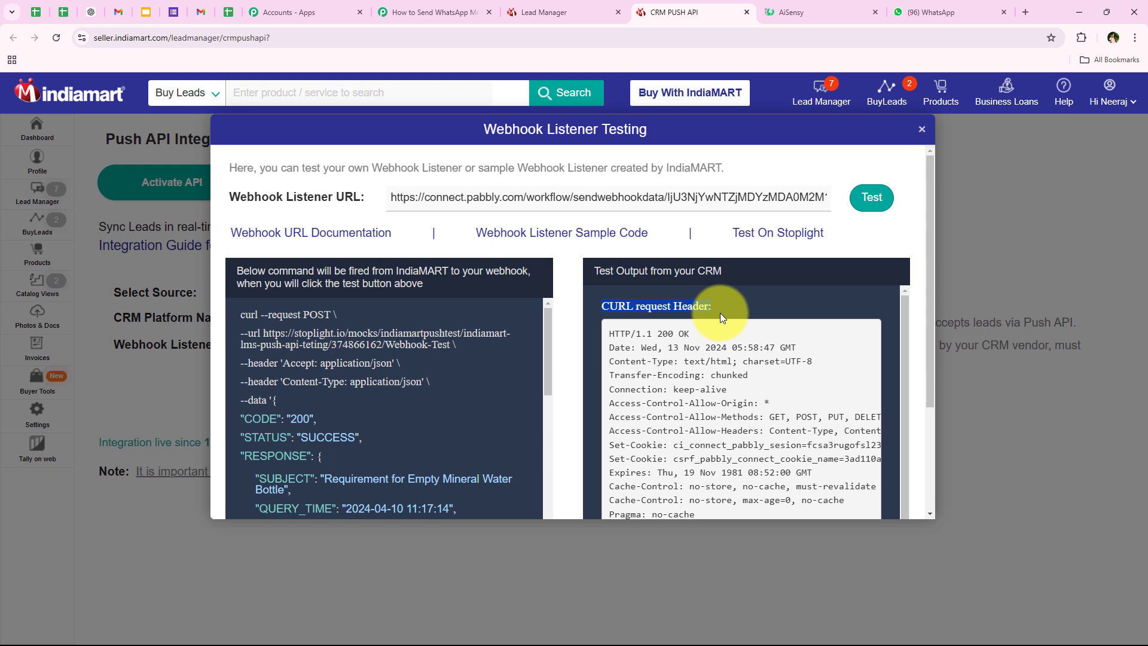
{"action": "left_click", "coordinate": [720, 314]}
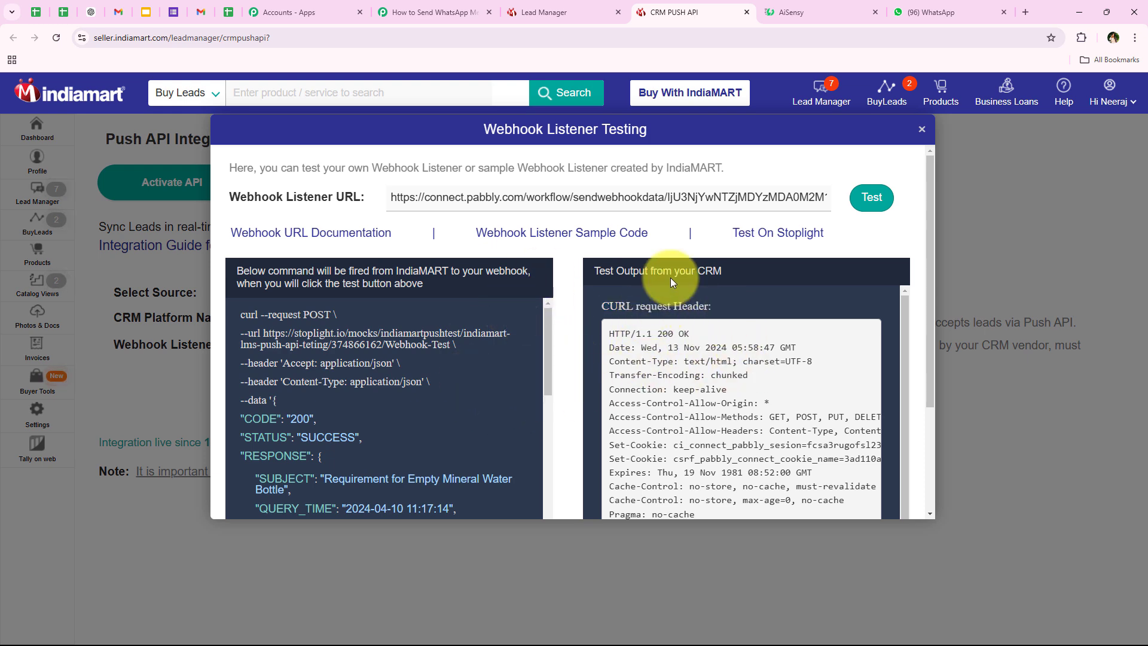
{"action": "left_click", "coordinate": [925, 130]}
Switch to the Pabbly Connect workflow and check the response subject in the captured IndiaMART webhook response
{"action": "left_click", "coordinate": [430, 12]}
{"action": "scroll", "coordinate": [210, 443], "scroll_direction": "down", "scroll_amount": 3}
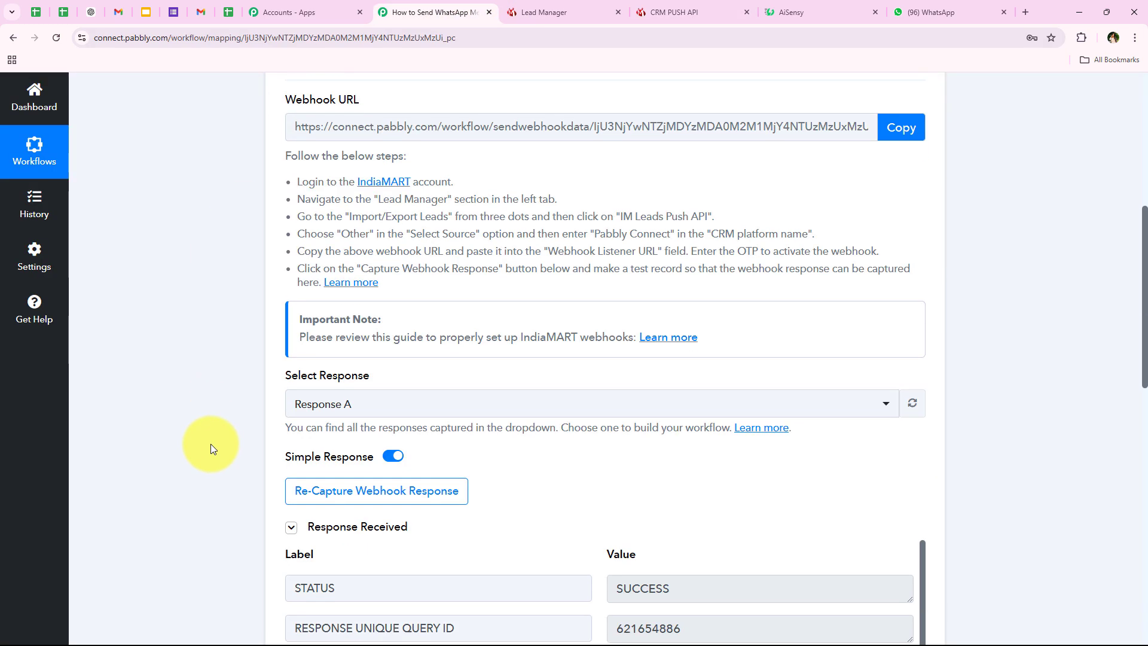
{"action": "scroll", "coordinate": [211, 444], "scroll_direction": "down", "scroll_amount": 2}
{"action": "scroll", "coordinate": [233, 304], "scroll_direction": "down", "scroll_amount": 1}
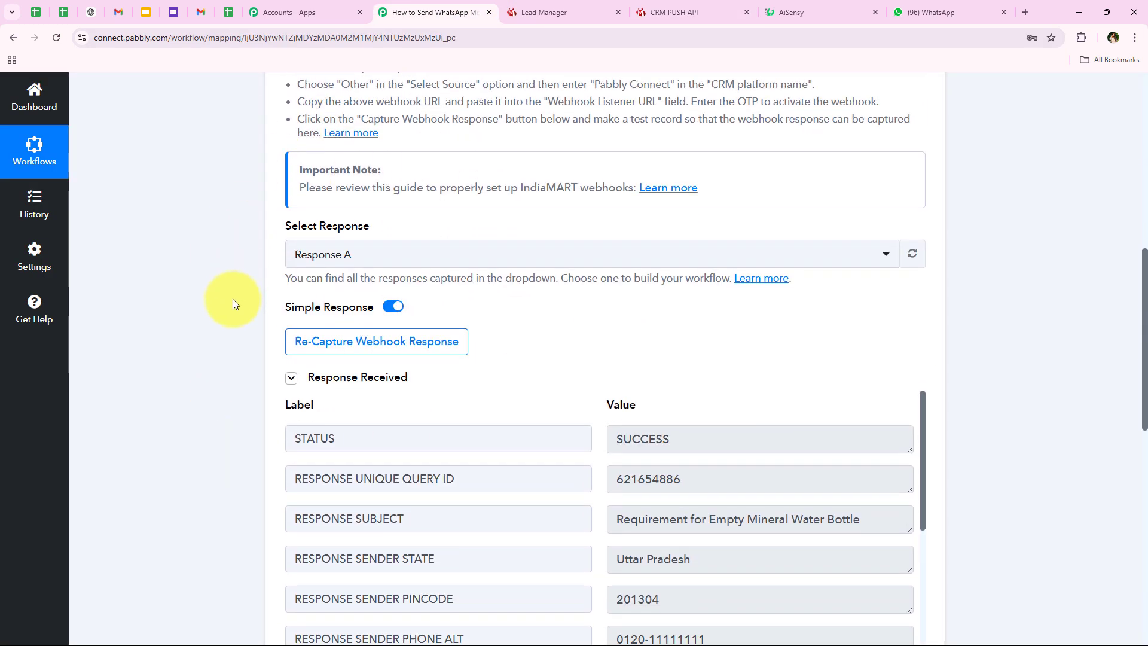
{"action": "scroll", "coordinate": [233, 304], "scroll_direction": "down", "scroll_amount": 2}
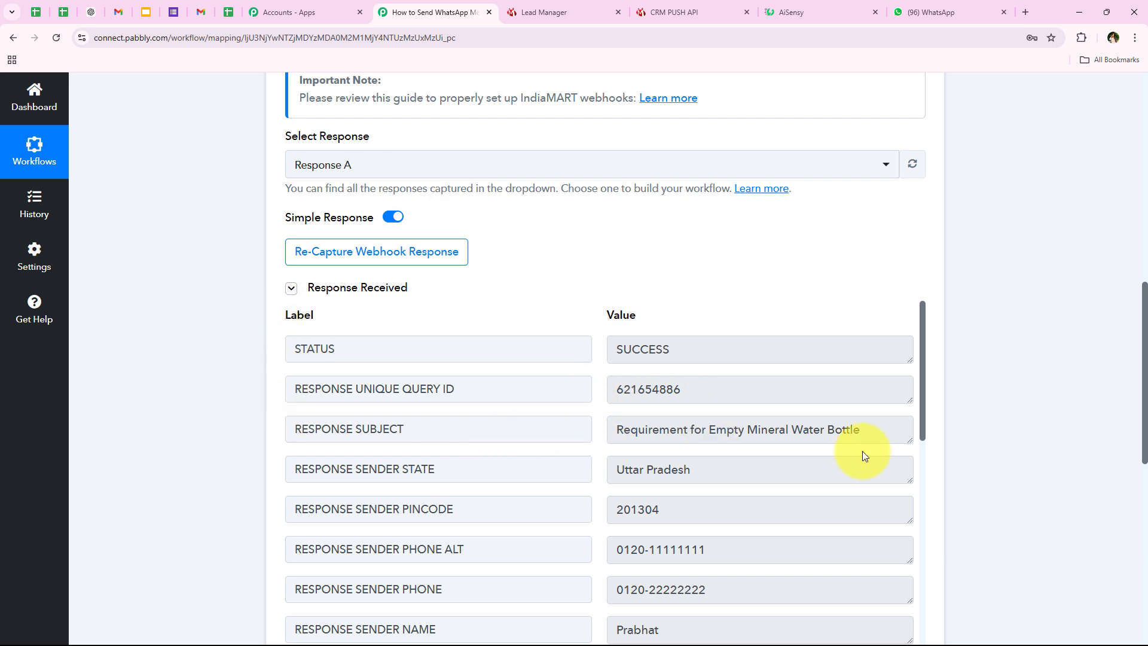
{"action": "left_click_drag", "start_coordinate": [911, 441], "coordinate": [594, 433]}
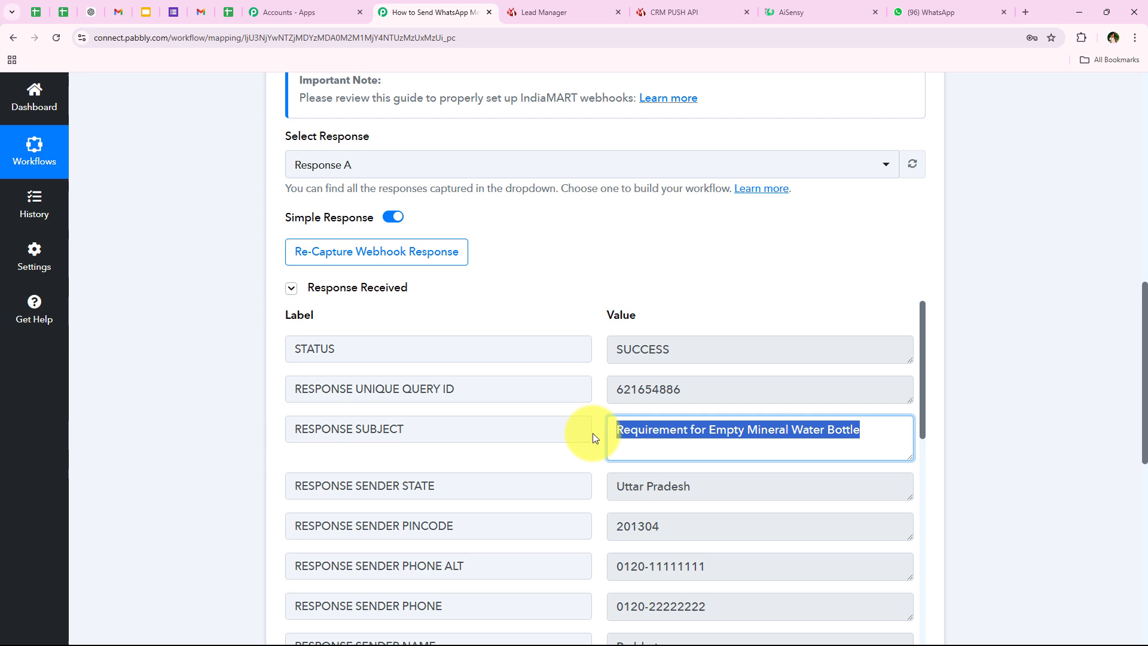
{"action": "left_click", "coordinate": [235, 417]}
{"action": "left_click_drag", "start_coordinate": [912, 458], "coordinate": [910, 438]}
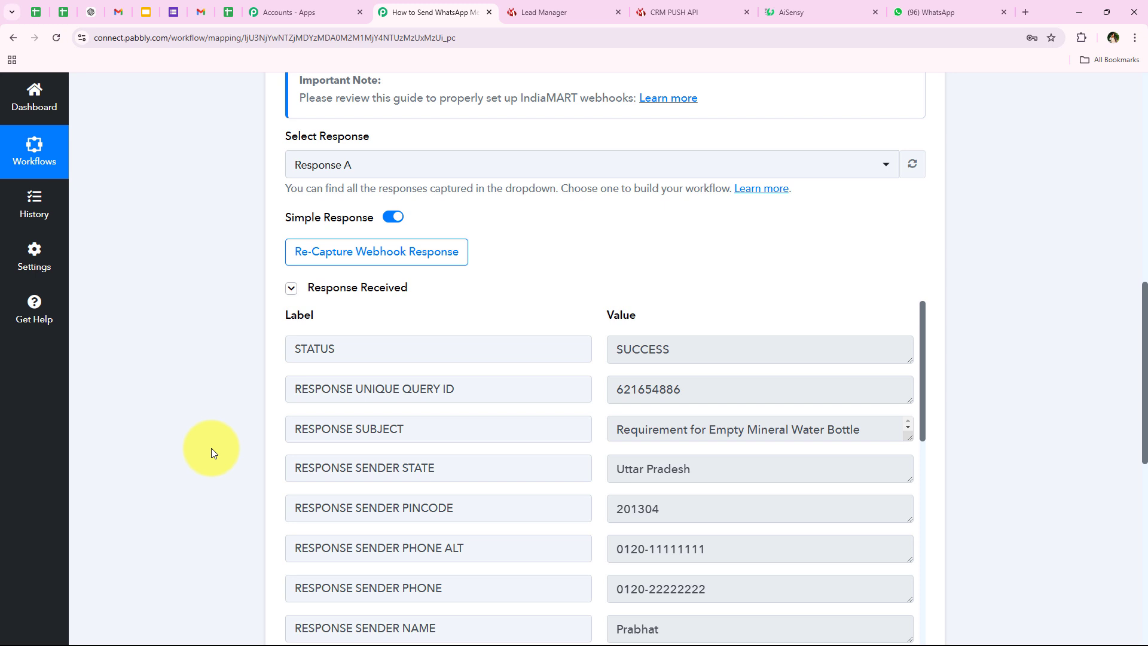
Review the lead's sender state, pincode, phone, name, mobile and email fields and the query details in the captured response
{"action": "scroll", "coordinate": [624, 455], "scroll_direction": "down", "scroll_amount": 1}
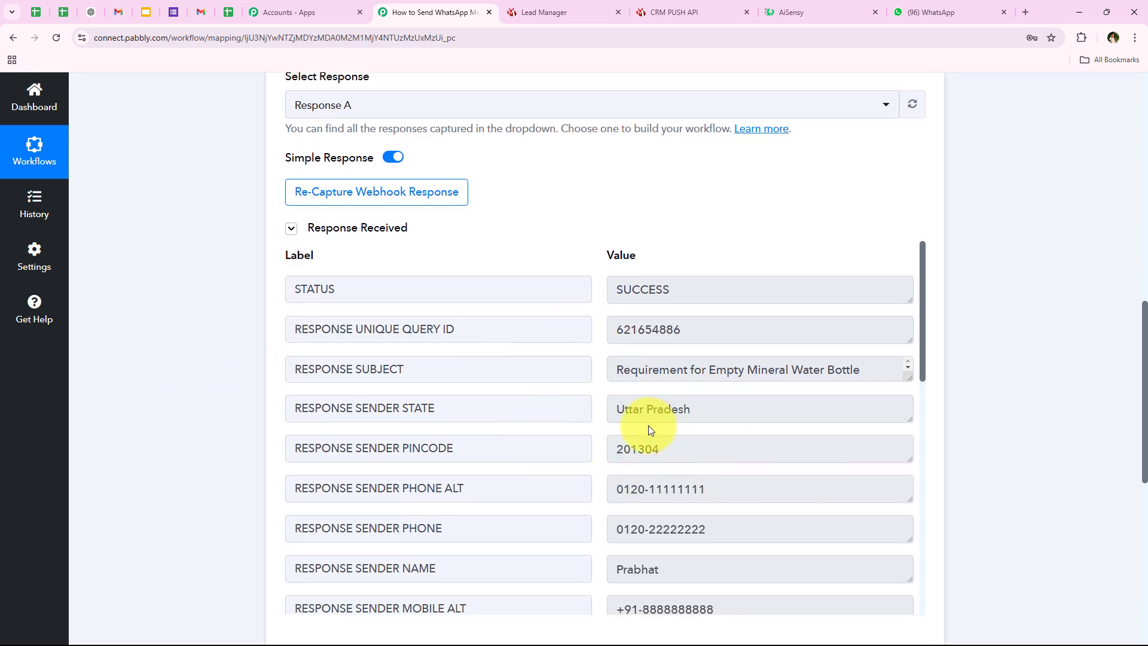
{"action": "left_click_drag", "start_coordinate": [715, 419], "coordinate": [597, 423]}
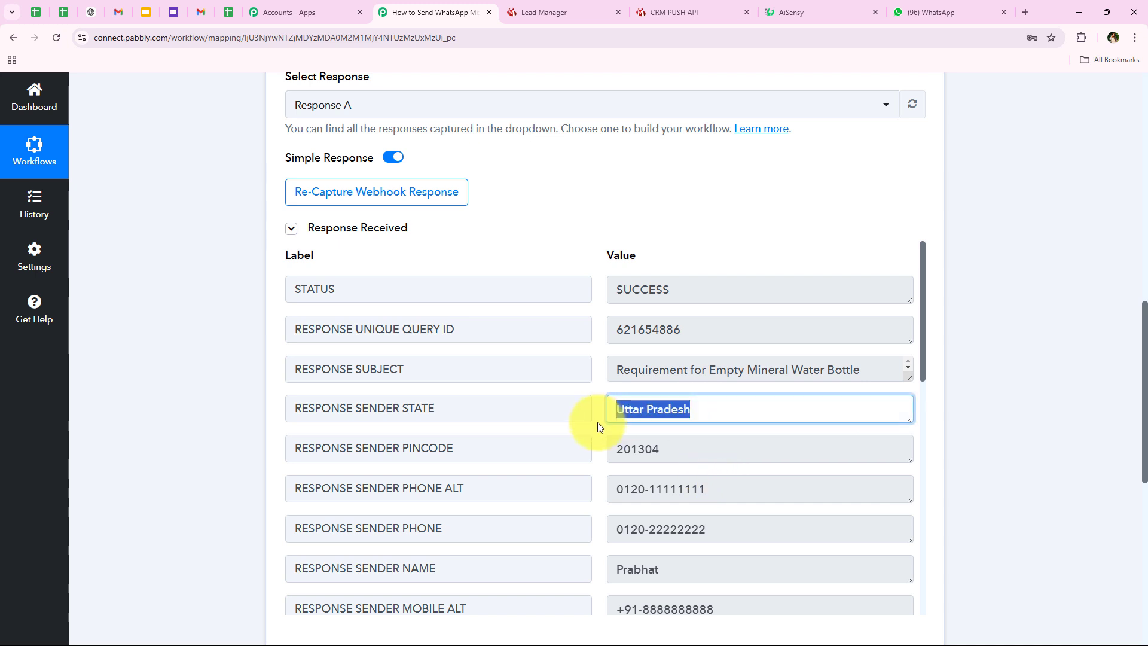
{"action": "double_click", "coordinate": [669, 449]}
{"action": "double_click", "coordinate": [713, 517]}
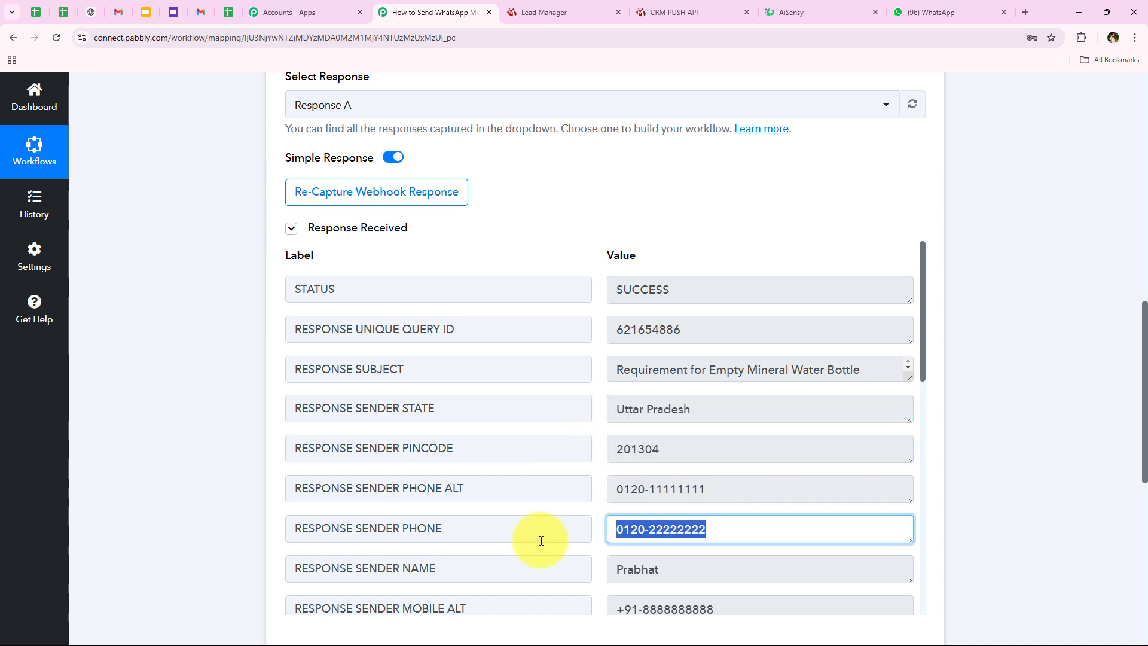
{"action": "double_click", "coordinate": [639, 570]}
{"action": "double_click", "coordinate": [729, 596]}
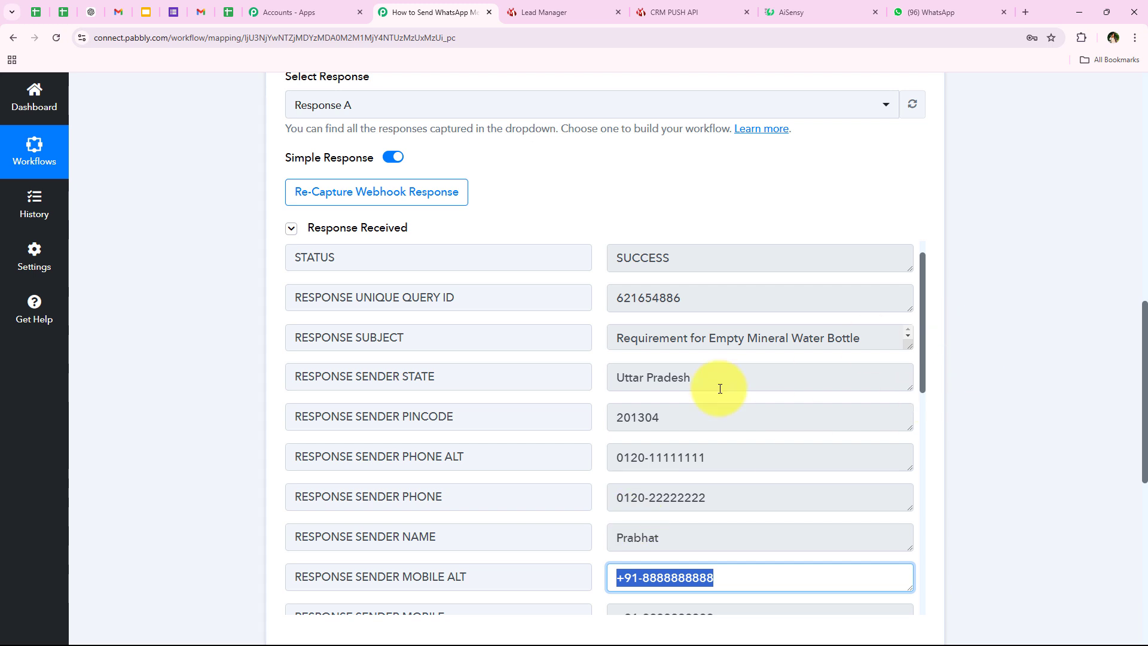
{"action": "scroll", "coordinate": [777, 539], "scroll_direction": "down", "scroll_amount": 1}
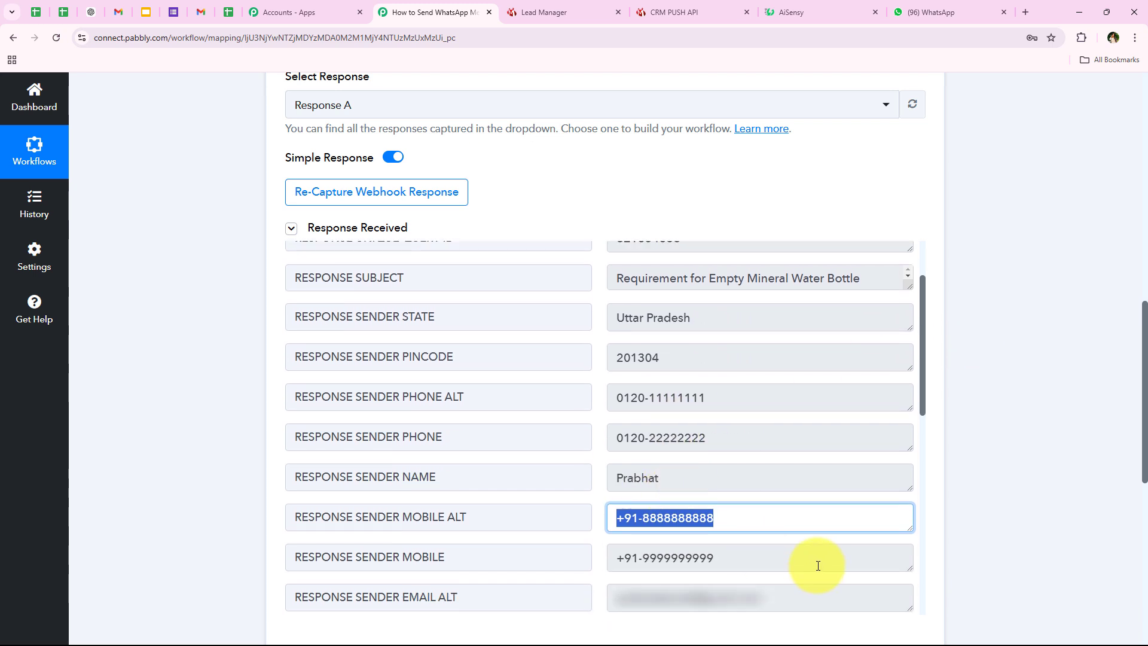
{"action": "left_click_drag", "start_coordinate": [754, 564], "coordinate": [604, 560]}
{"action": "left_click_drag", "start_coordinate": [803, 611], "coordinate": [419, 608]}
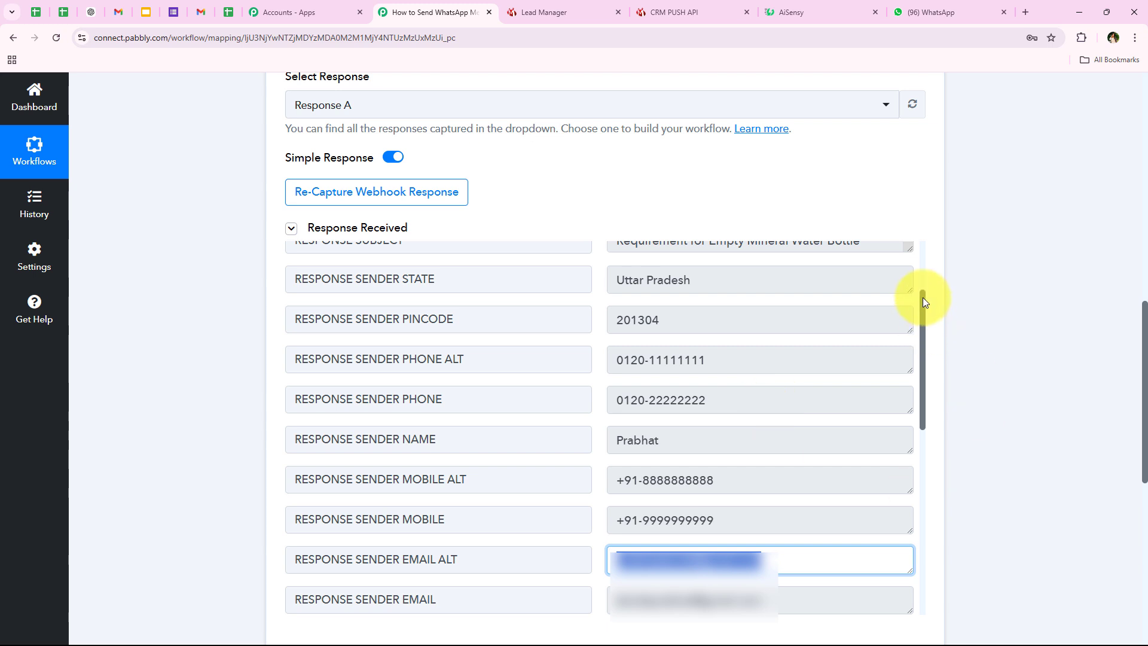
{"action": "left_click_drag", "start_coordinate": [923, 298], "coordinate": [898, 560]}
{"action": "scroll", "coordinate": [489, 402], "scroll_direction": "down", "scroll_amount": 2}
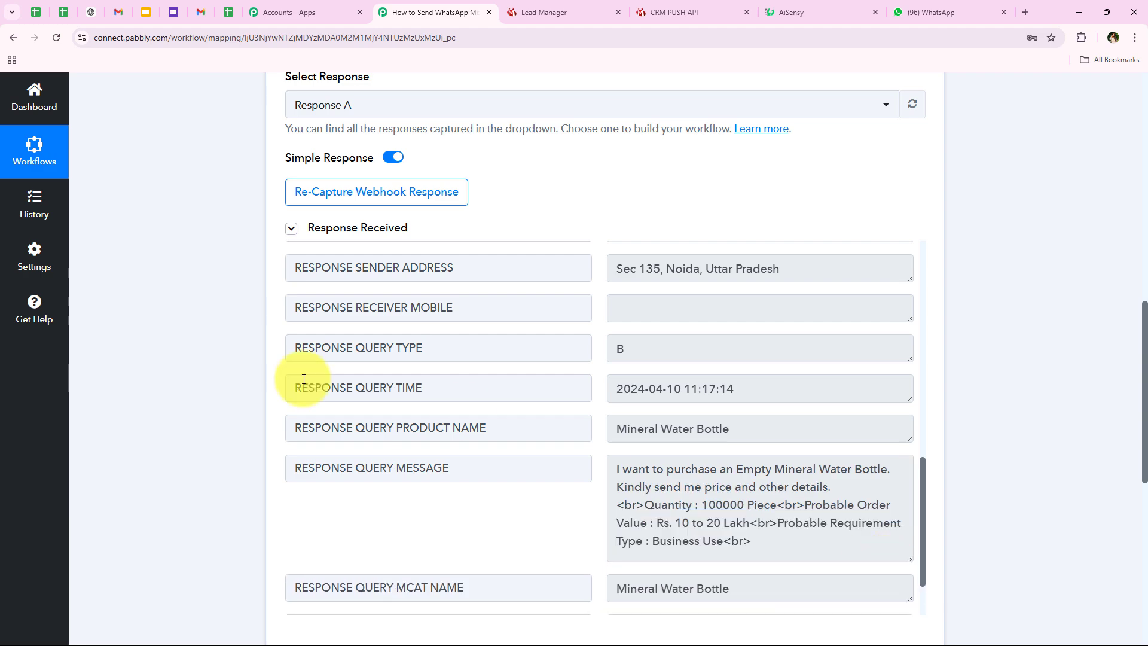
Collapse the IndiaMART trigger and choose WhatsApp by AiSensy as the app for the workflow's action step
{"action": "scroll", "coordinate": [227, 372], "scroll_direction": "up", "scroll_amount": 10}
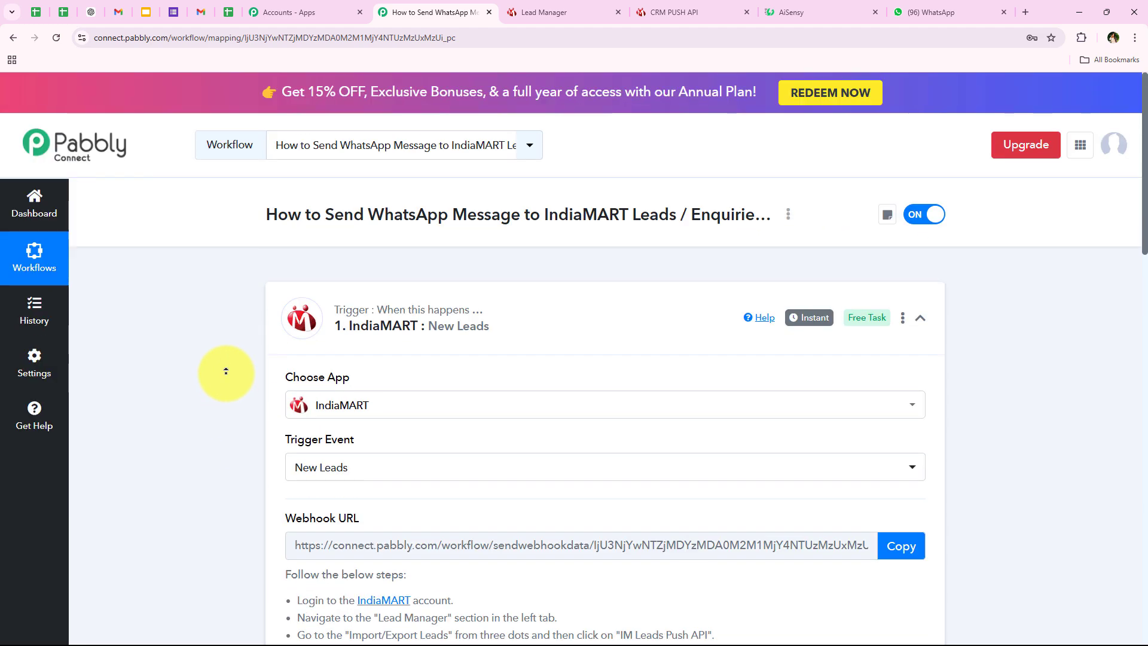
{"action": "left_click", "coordinate": [302, 317]}
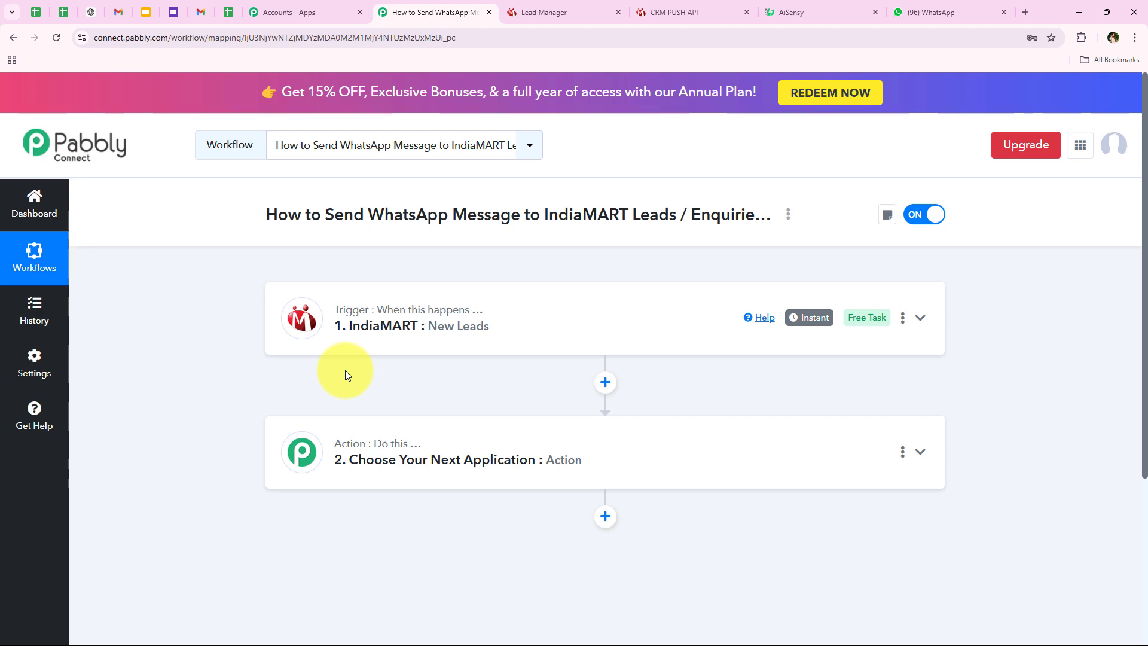
{"action": "left_click", "coordinate": [468, 442]}
{"action": "scroll", "coordinate": [327, 332], "scroll_direction": "down", "scroll_amount": 3}
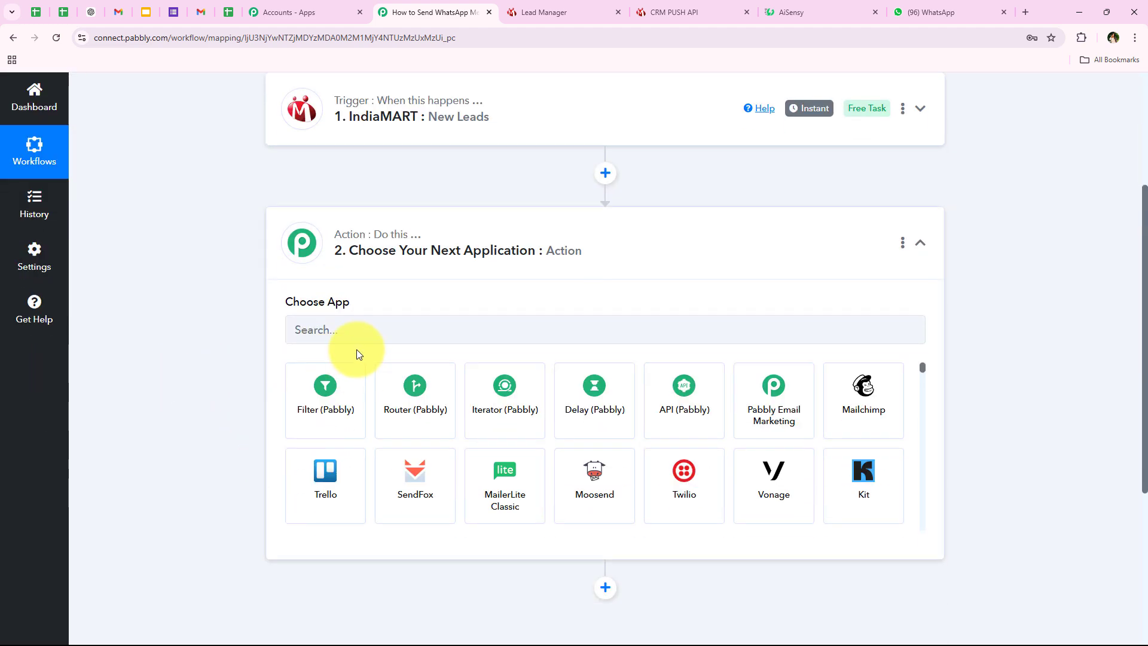
{"action": "scroll", "coordinate": [219, 361], "scroll_direction": "up", "scroll_amount": 2}
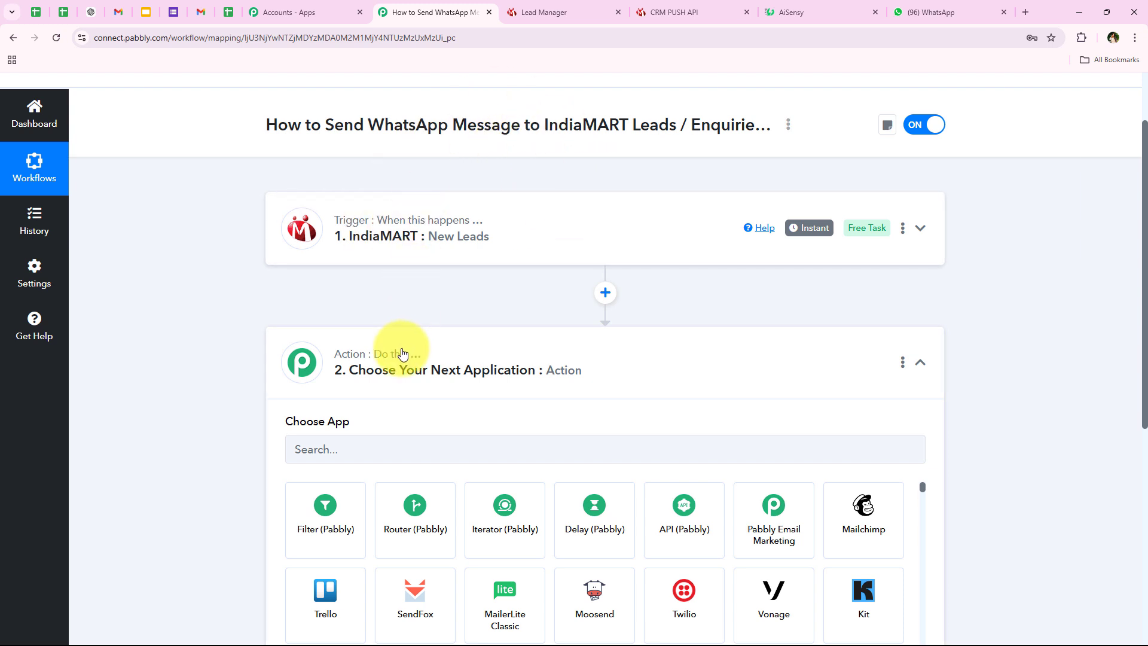
{"action": "scroll", "coordinate": [346, 365], "scroll_direction": "down", "scroll_amount": 1}
{"action": "left_click", "coordinate": [370, 378]}
{"action": "type", "text": "Aisensy"}
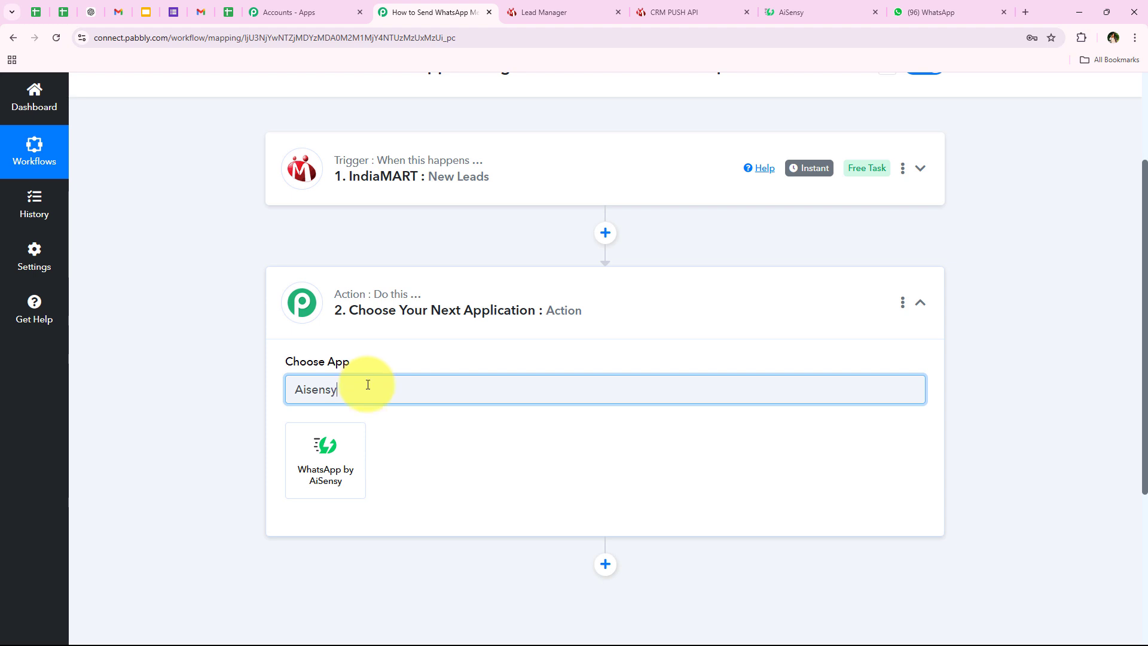
{"action": "left_click", "coordinate": [346, 434]}
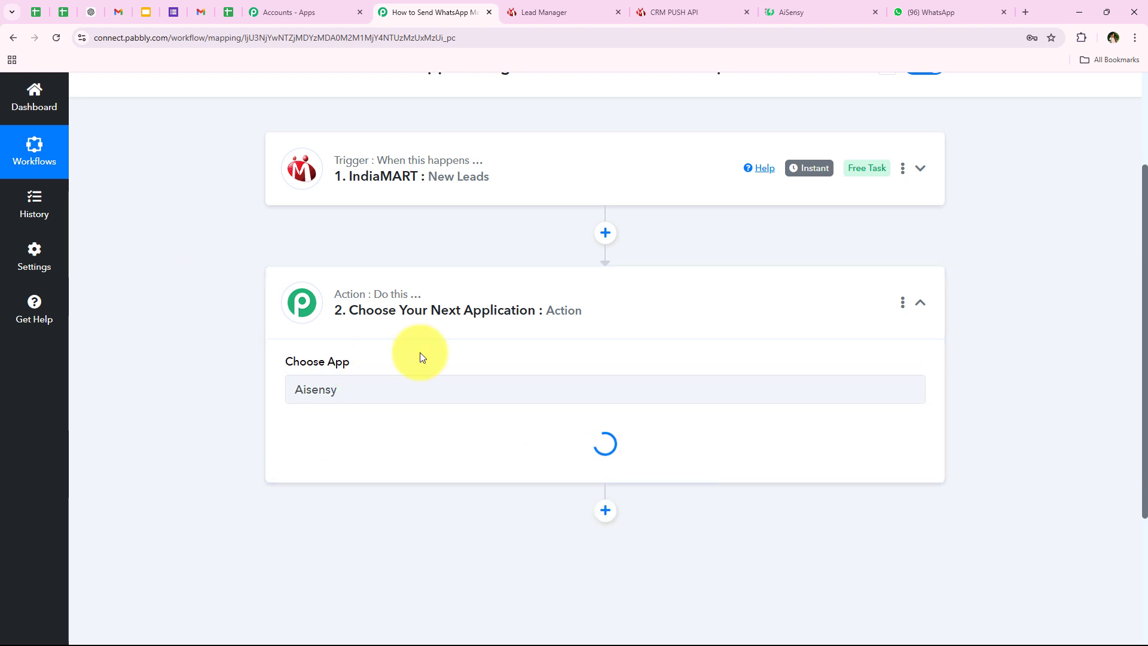
Set the AiSensy action event to Send Template Message
{"action": "scroll", "coordinate": [185, 473], "scroll_direction": "down", "scroll_amount": 1}
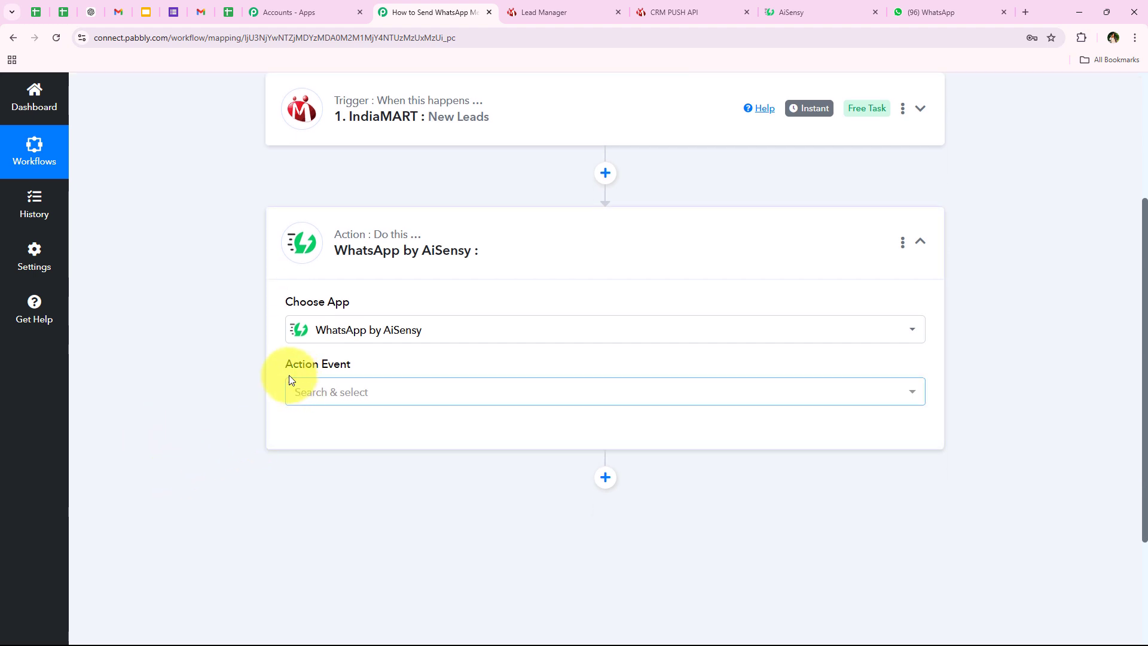
{"action": "mouse_move", "coordinate": [288, 368]}
{"action": "left_click_drag", "start_coordinate": [287, 367], "coordinate": [345, 366]}
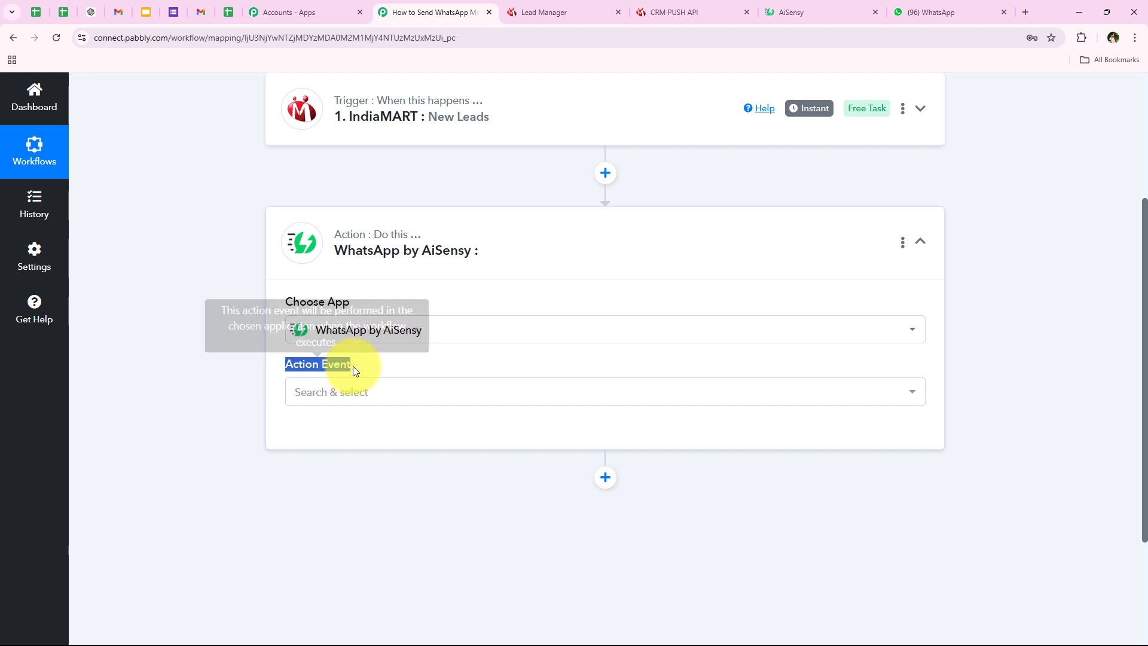
{"action": "left_click", "coordinate": [362, 396]}
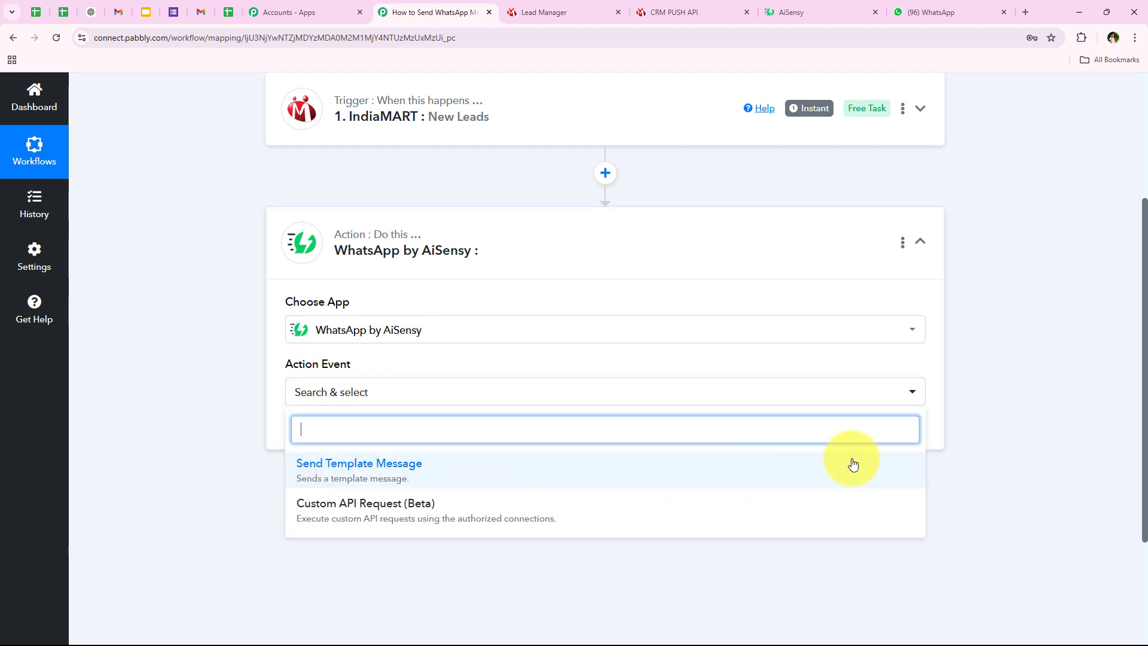
{"action": "left_click", "coordinate": [841, 473]}
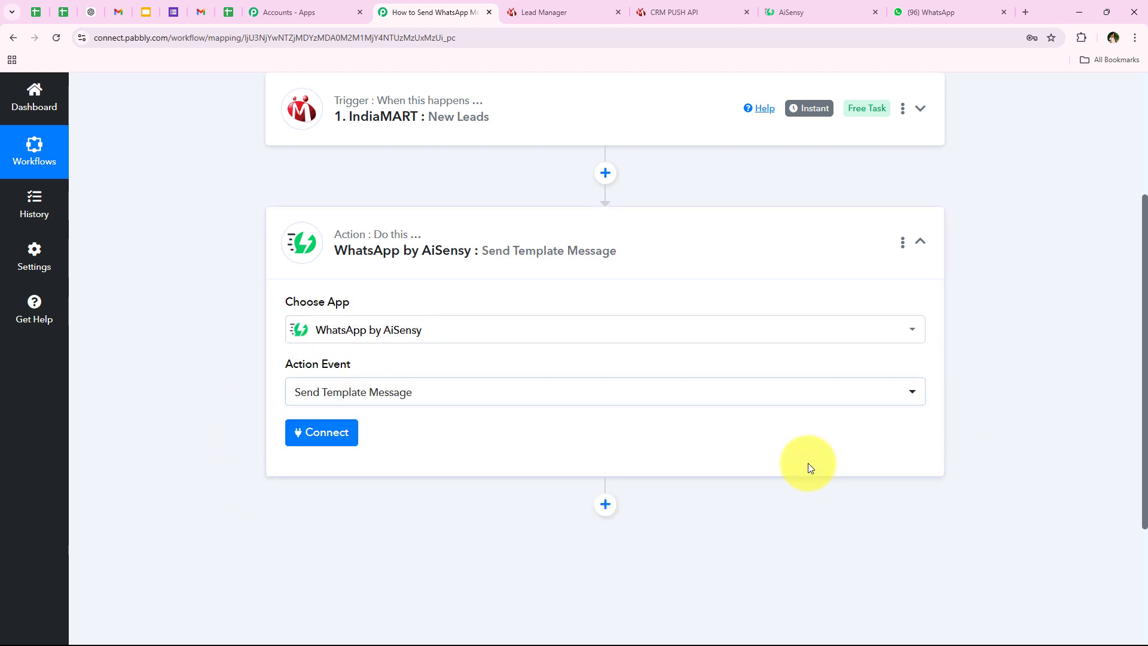
Start a new WhatsApp by AiSensy connection and read the instructions for obtaining the API key
{"action": "left_click", "coordinate": [322, 432]}
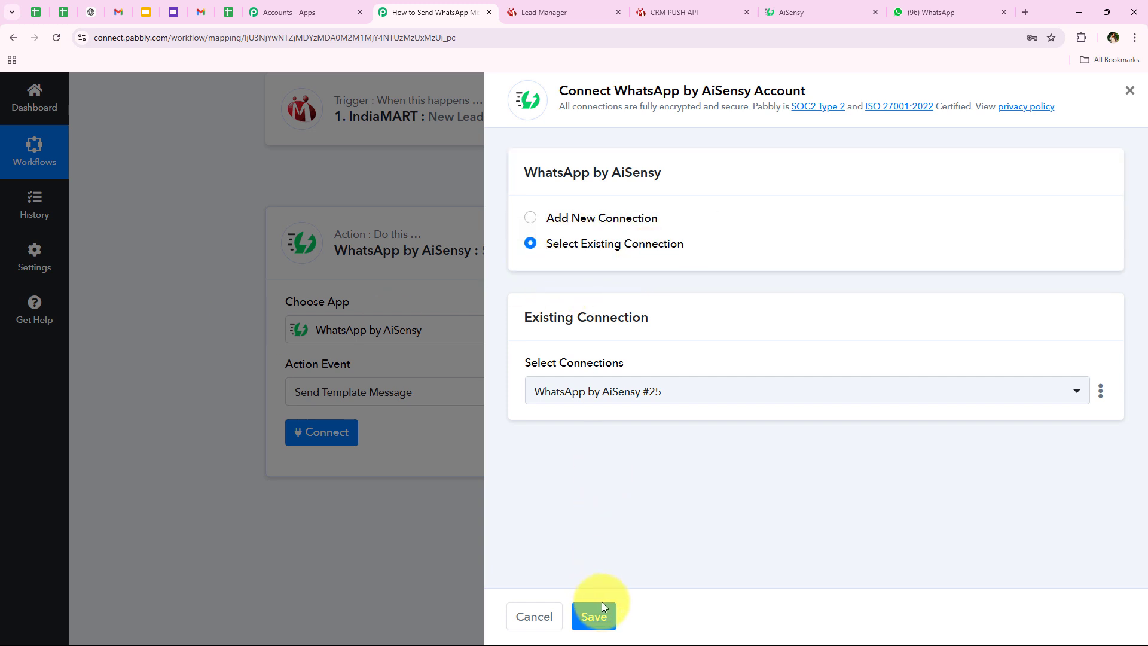
{"action": "left_click", "coordinate": [595, 220]}
{"action": "left_click_drag", "start_coordinate": [526, 410], "coordinate": [582, 411]}
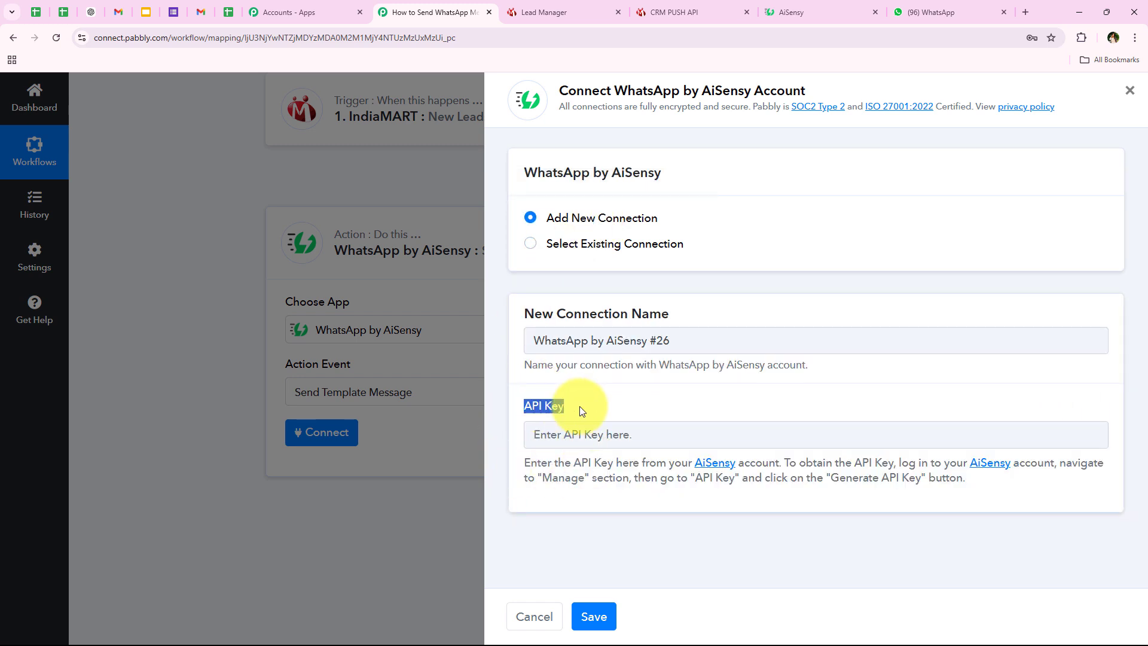
{"action": "left_click", "coordinate": [538, 472]}
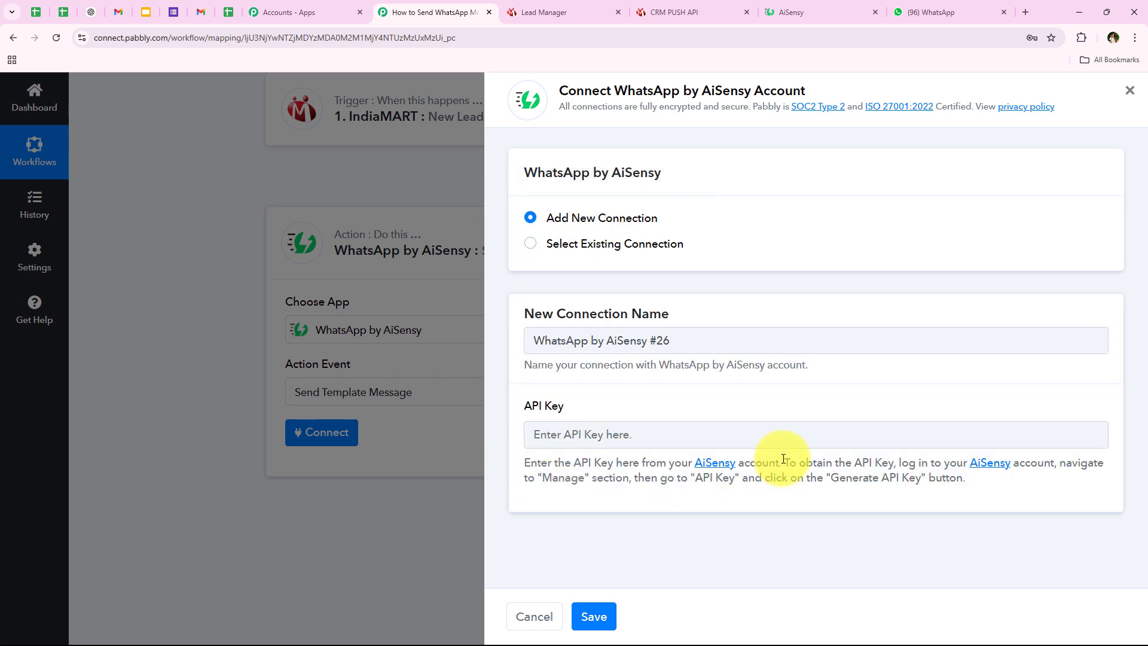
{"action": "left_click_drag", "start_coordinate": [782, 464], "coordinate": [986, 490]}
{"action": "left_click", "coordinate": [898, 483]}
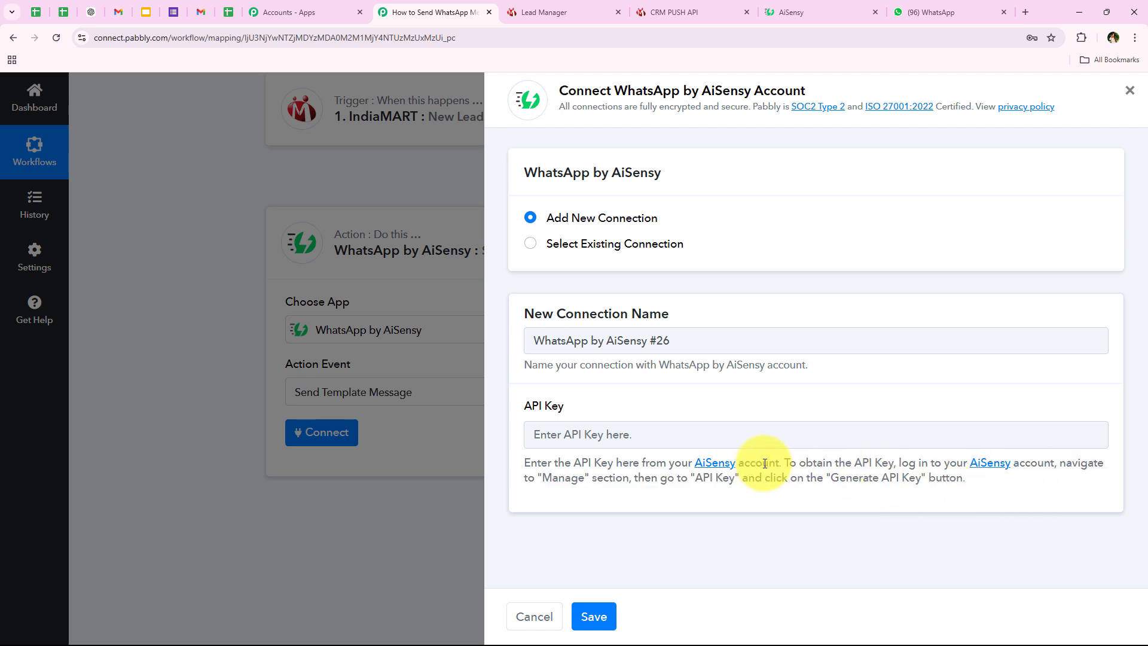
{"action": "left_click_drag", "start_coordinate": [786, 464], "coordinate": [988, 486]}
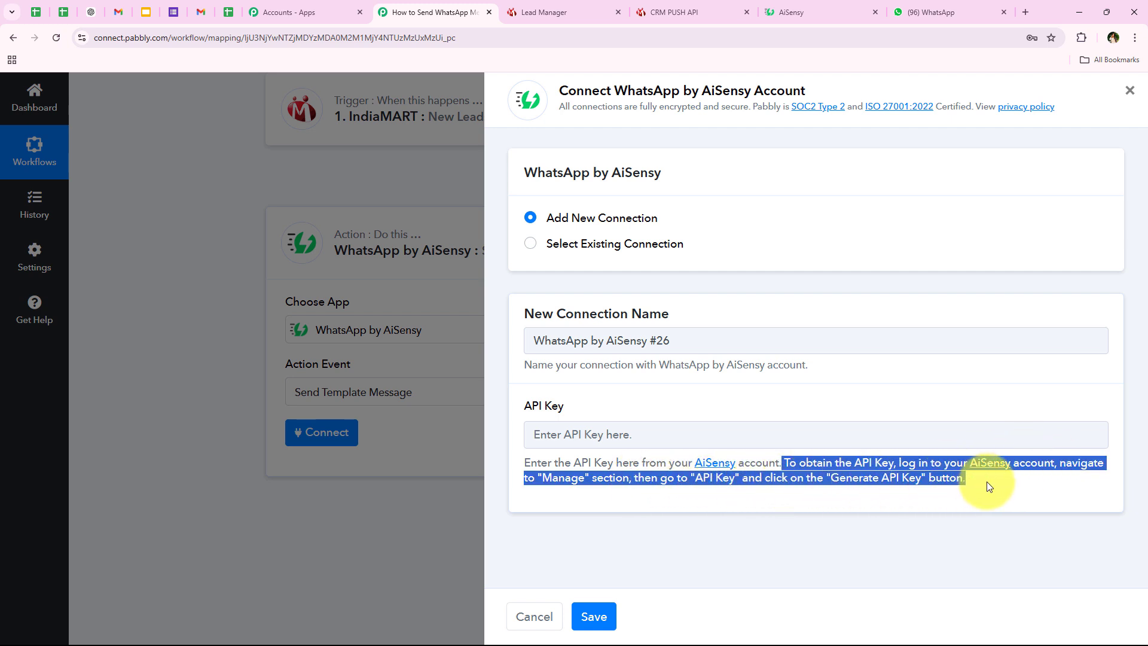
{"action": "left_click", "coordinate": [987, 482]}
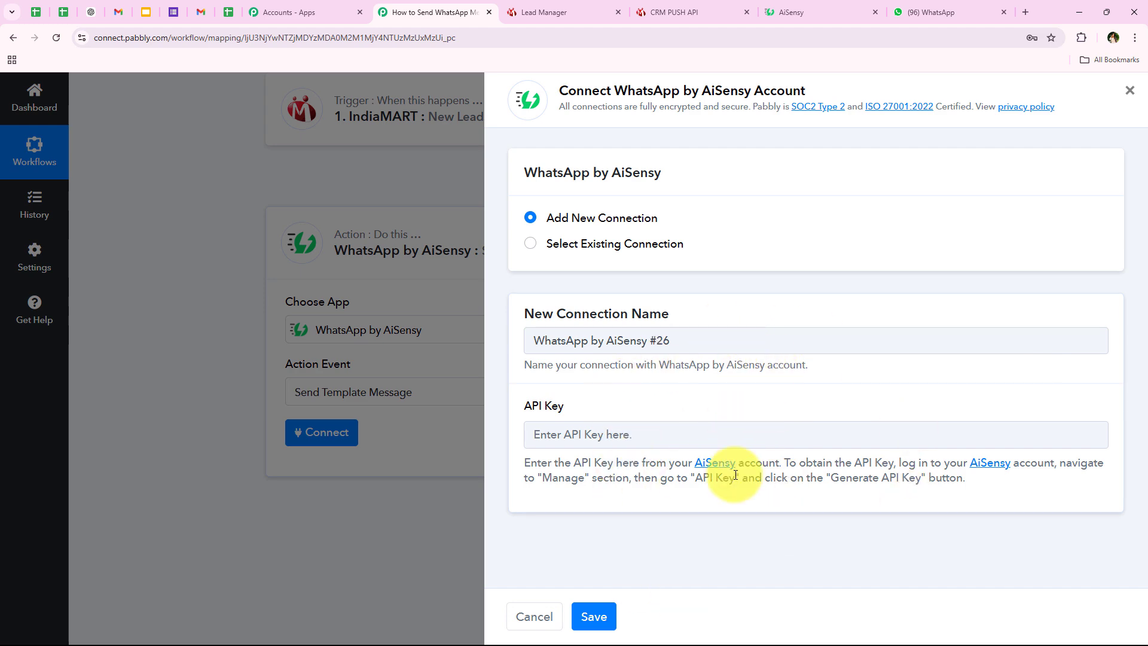
Switch to AiSensy, copy the account's API key and return to the Template Messages page
{"action": "left_click", "coordinate": [816, 7]}
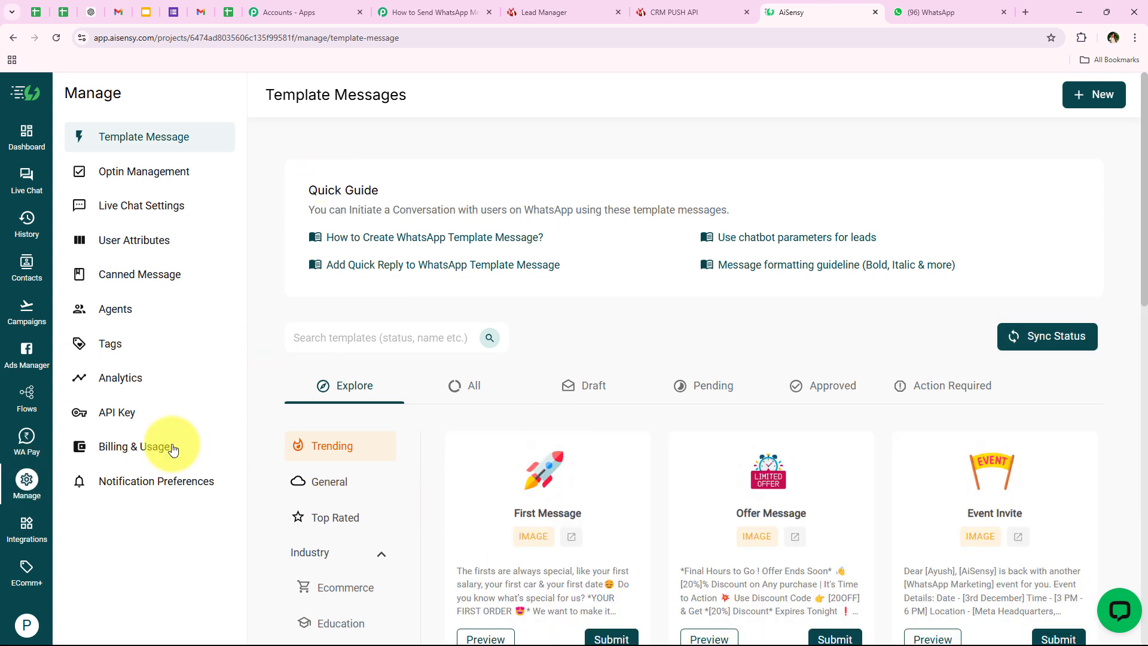
{"action": "left_click", "coordinate": [118, 420]}
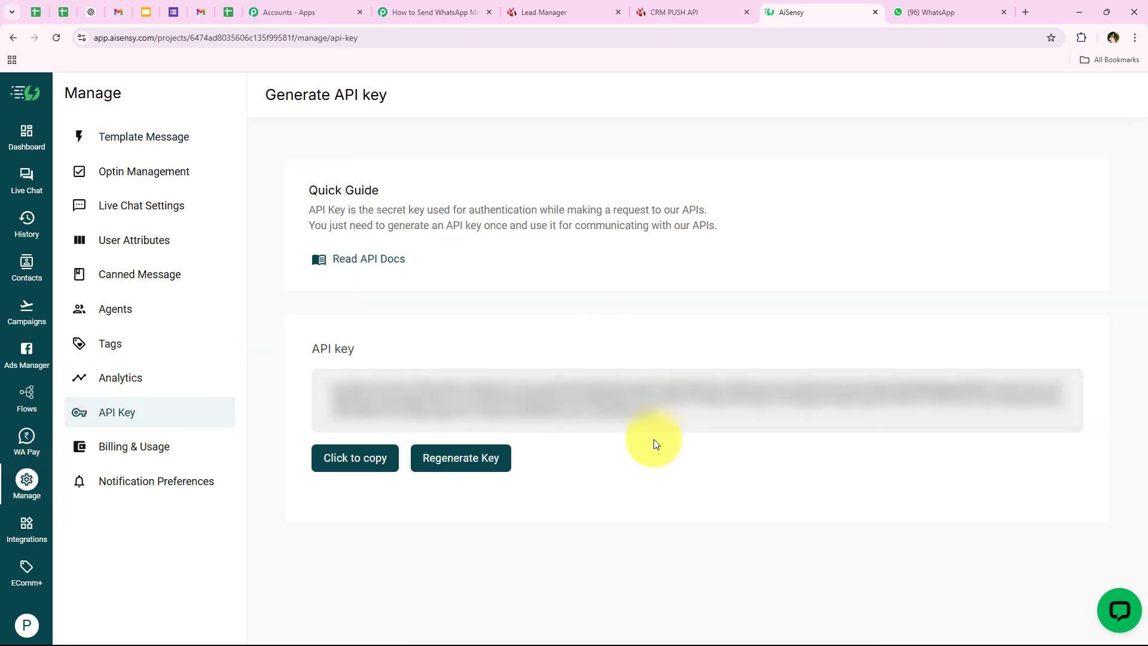
{"action": "triple_click", "coordinate": [315, 400]}
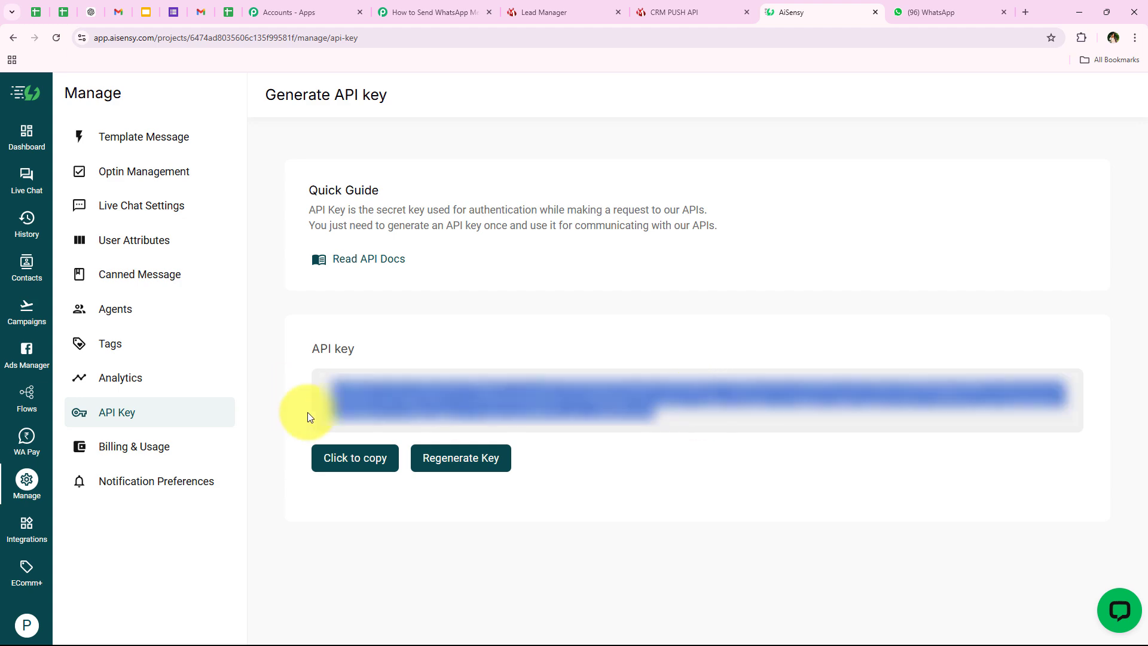
{"action": "left_click", "coordinate": [341, 458]}
{"action": "left_click", "coordinate": [26, 479]}
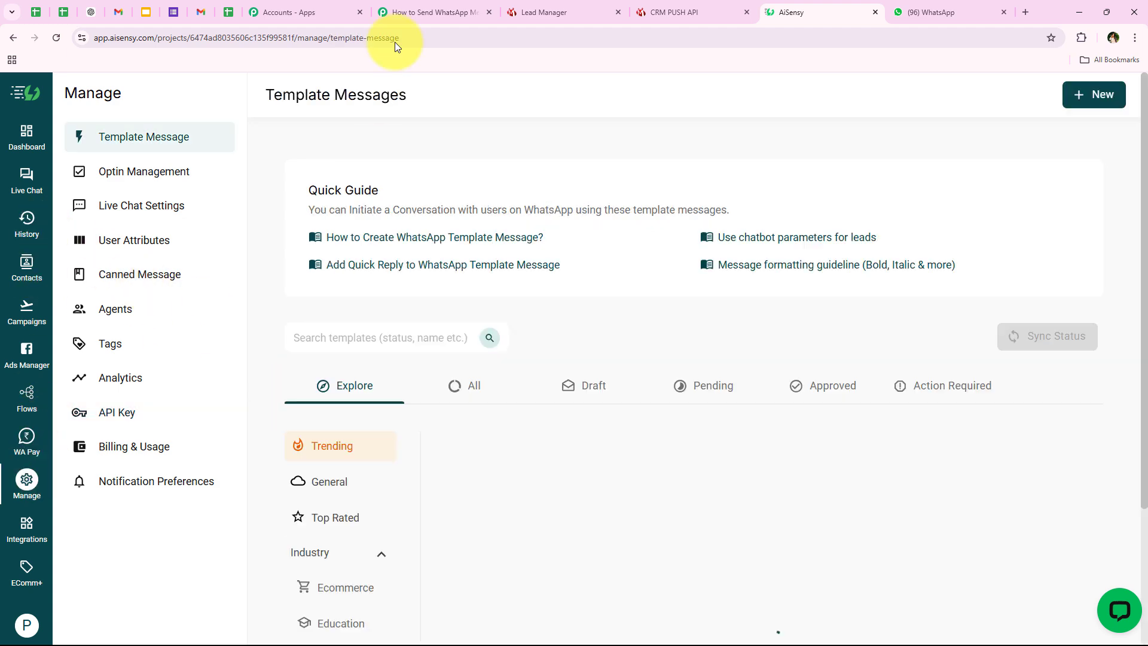
Return to the Pabbly Connect workflow, paste the AiSensy API key into the new connection and save it
{"action": "left_click", "coordinate": [395, 14]}
{"action": "right_click", "coordinate": [576, 426]}
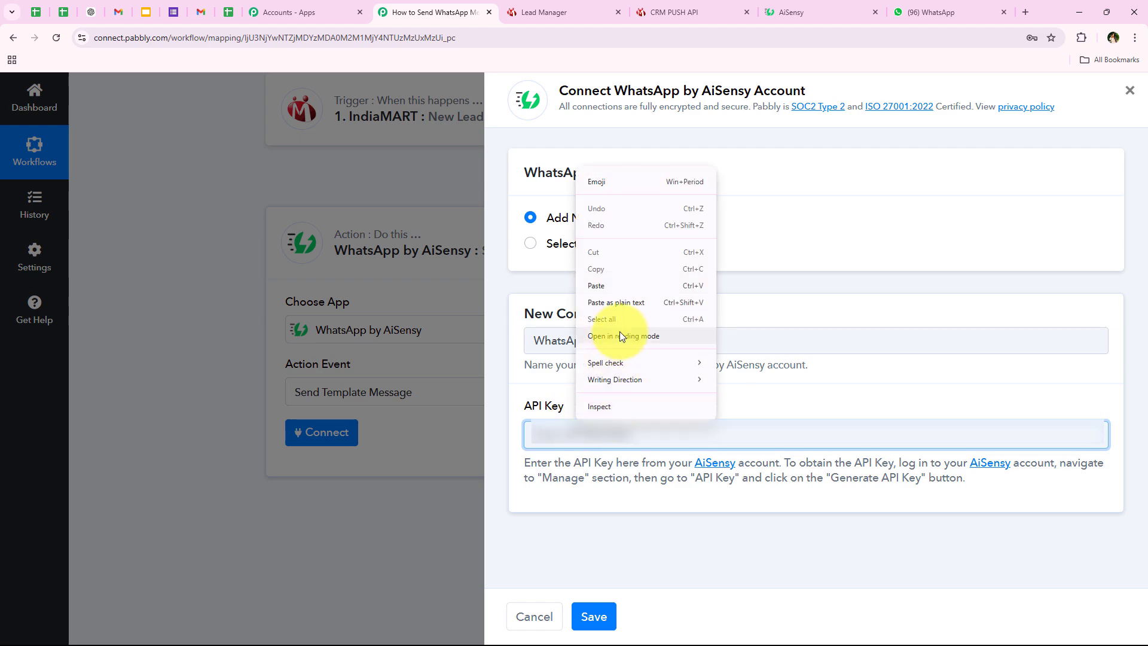
{"action": "left_click", "coordinate": [616, 284]}
{"action": "left_click", "coordinate": [595, 616]}
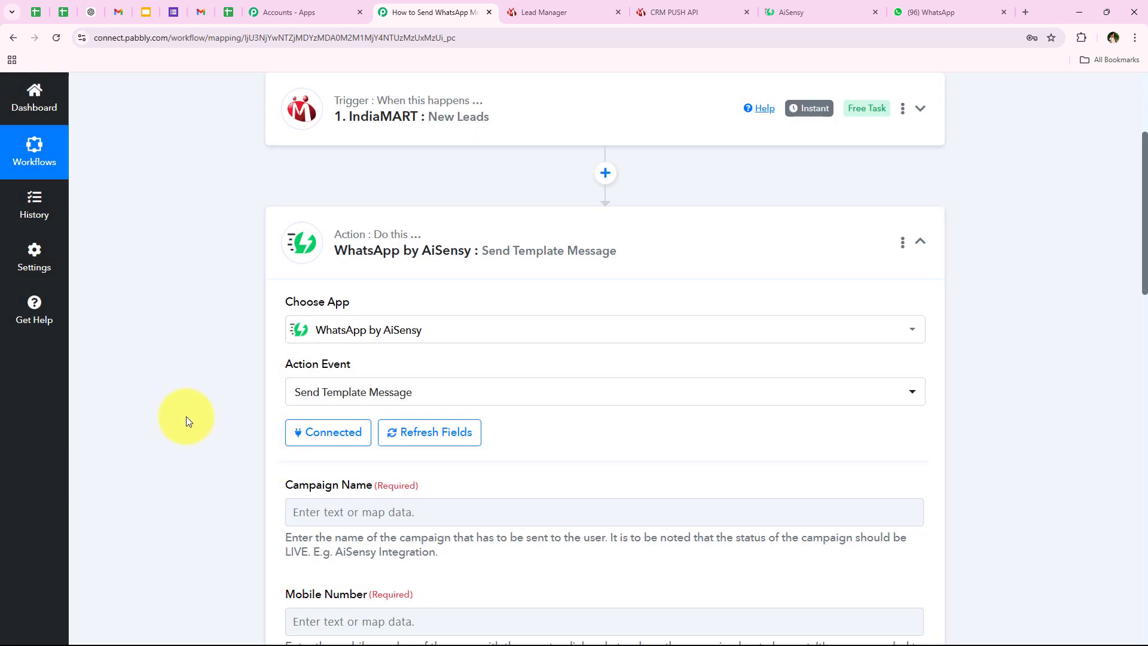
Review the action's Campaign Name field, then switch to AiSensy and view the existing IndiaMART campaigns
{"action": "scroll", "coordinate": [186, 416], "scroll_direction": "down", "scroll_amount": 2}
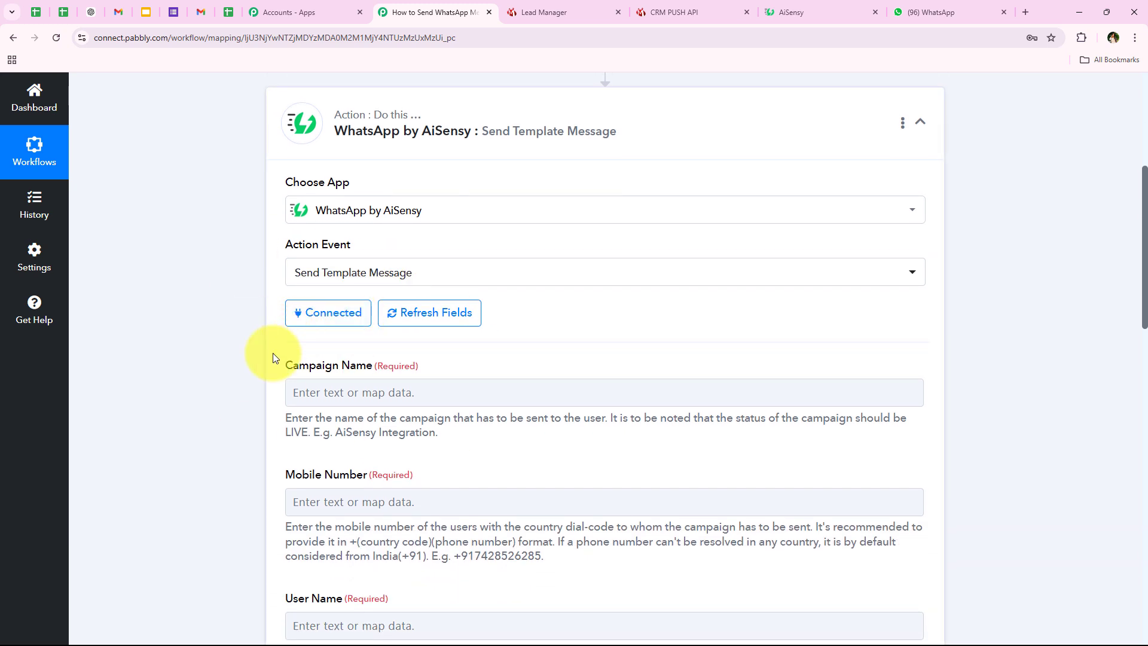
{"action": "scroll", "coordinate": [273, 357], "scroll_direction": "down", "scroll_amount": 2}
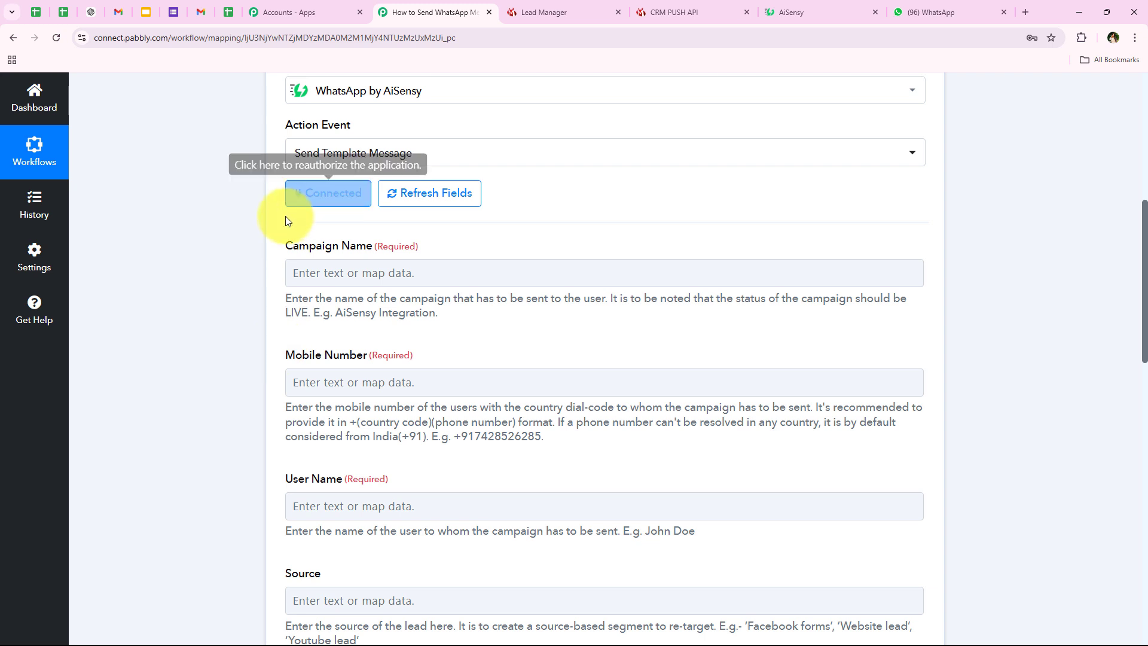
{"action": "left_click_drag", "start_coordinate": [285, 246], "coordinate": [367, 250]}
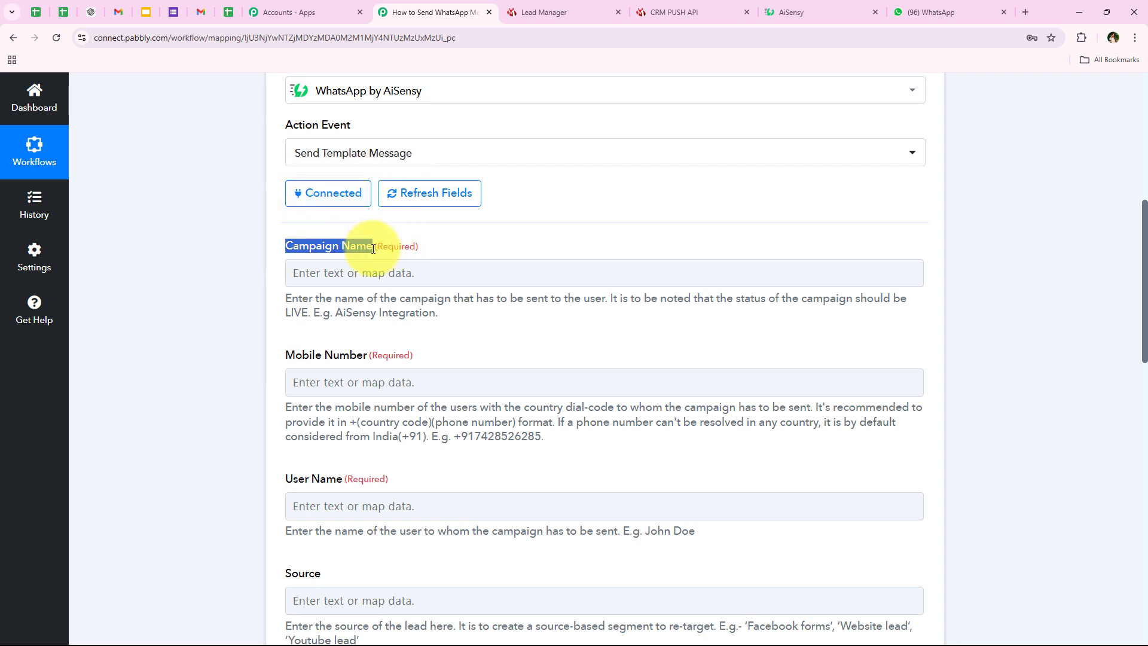
{"action": "left_click", "coordinate": [279, 347]}
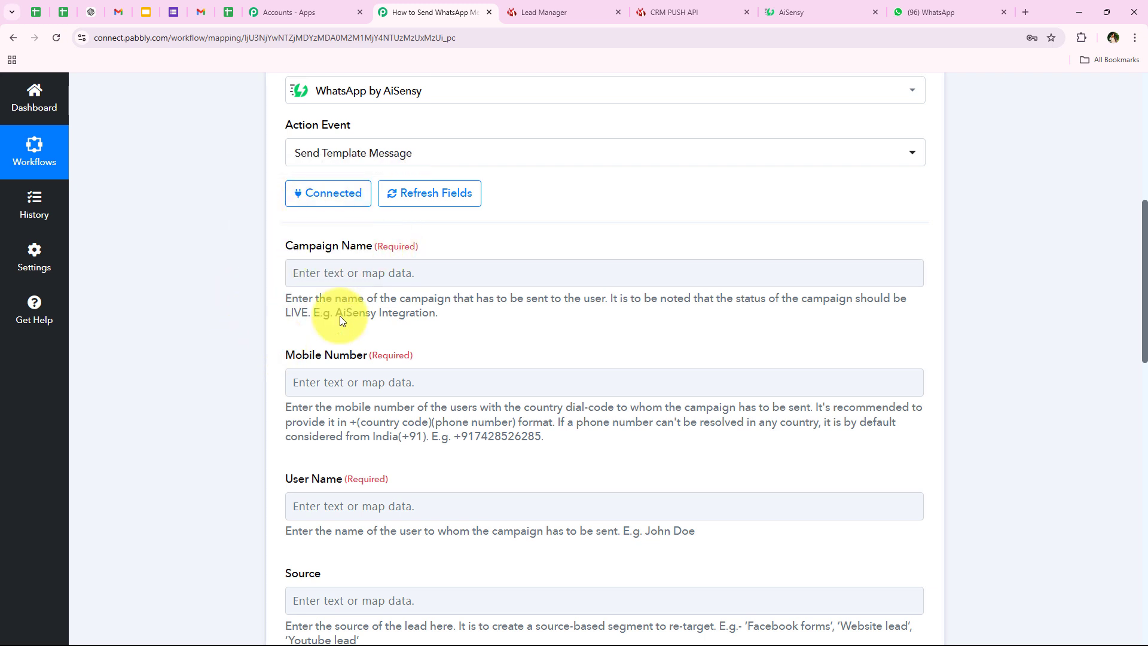
{"action": "left_click", "coordinate": [830, 7]}
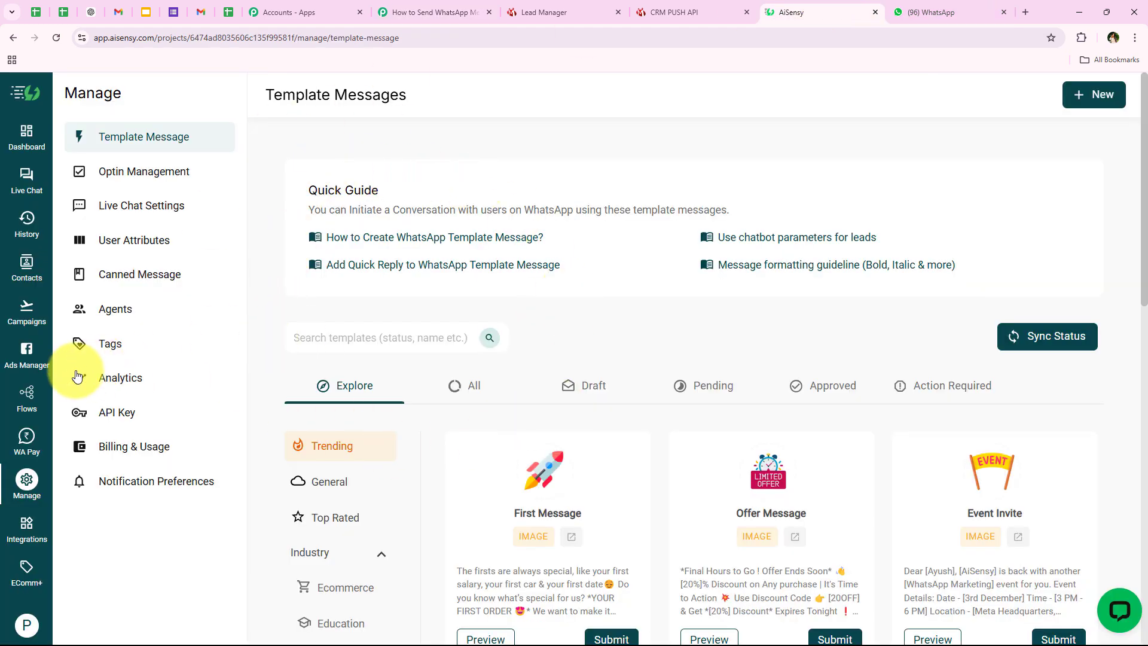
{"action": "left_click", "coordinate": [25, 322]}
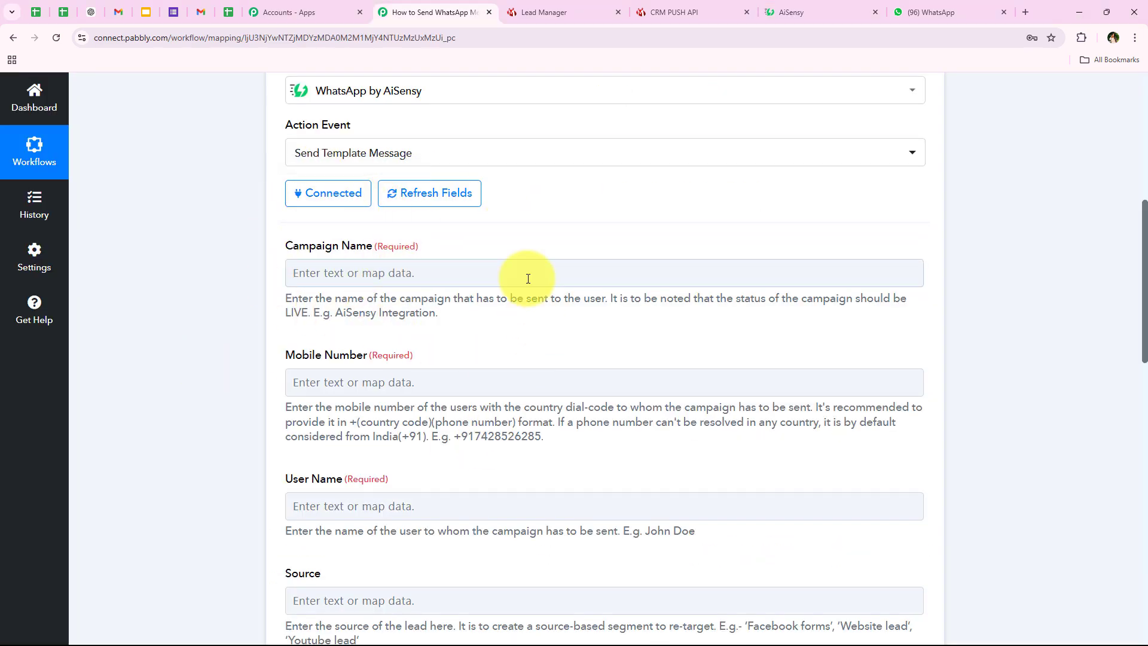
{"action": "left_click", "coordinate": [851, 6]}
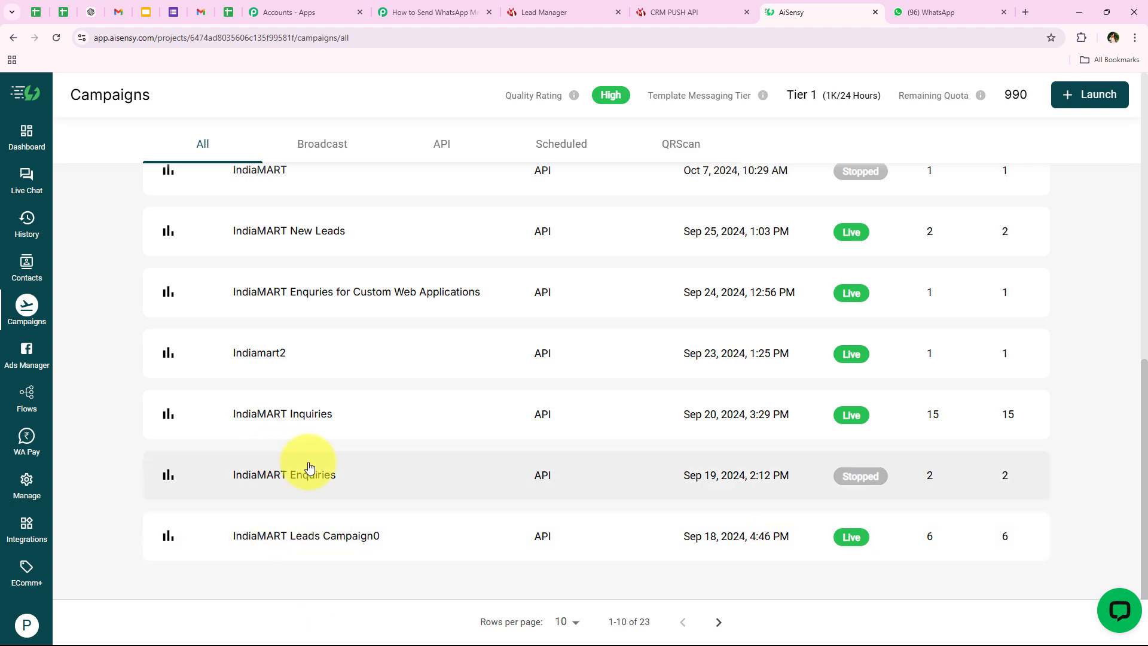
Open the form for a new API campaign, examine its name and template fields, and return to the campaign list
{"action": "left_click", "coordinate": [1075, 90]}
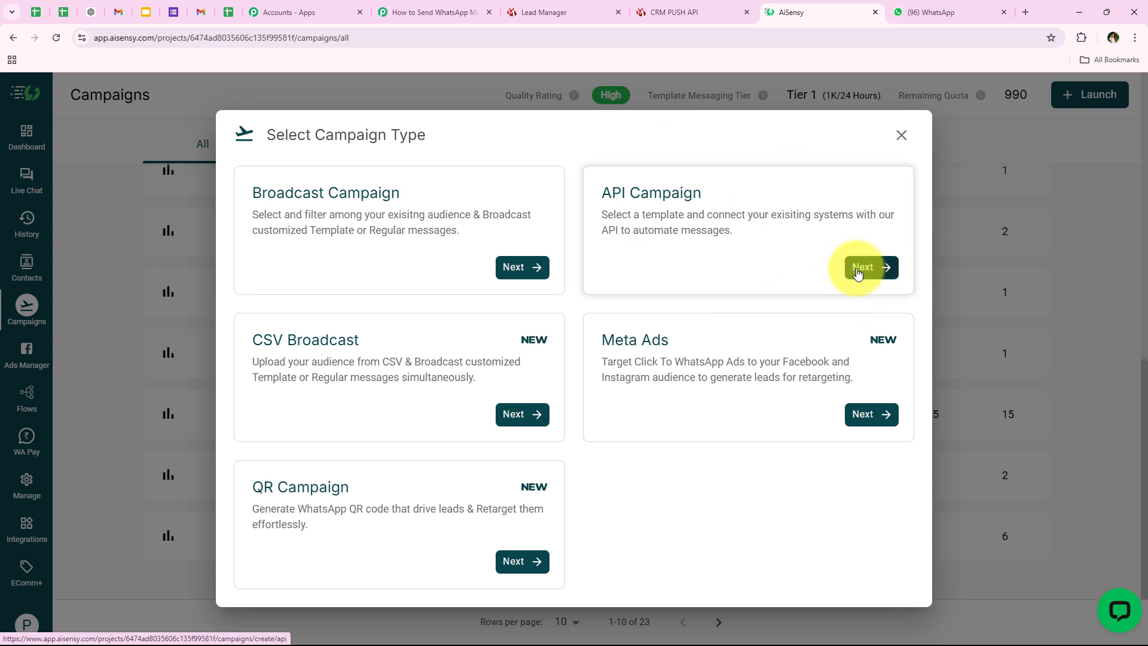
{"action": "left_click", "coordinate": [858, 266]}
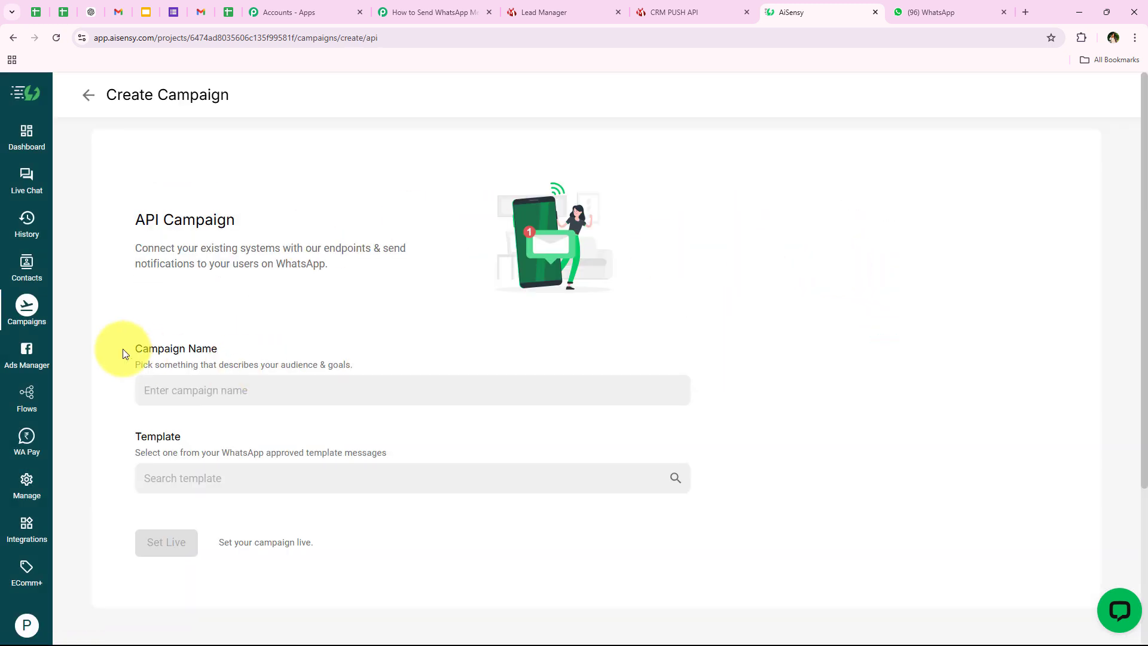
{"action": "left_click_drag", "start_coordinate": [256, 347], "coordinate": [283, 392]}
{"action": "left_click", "coordinate": [284, 391]}
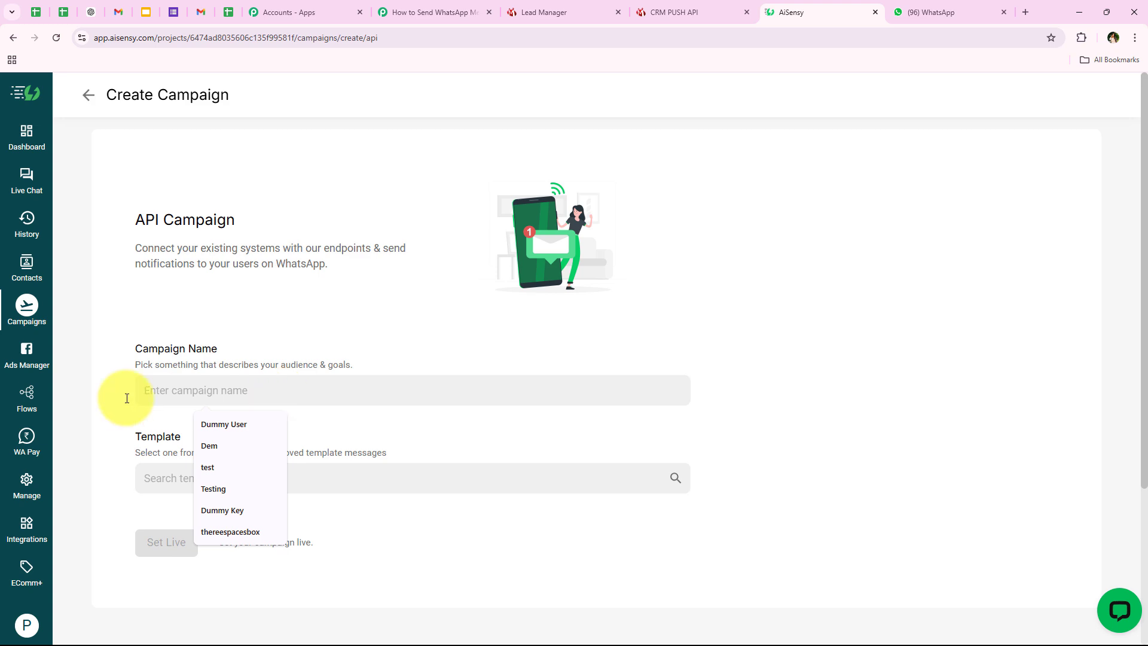
{"action": "left_click", "coordinate": [113, 444]}
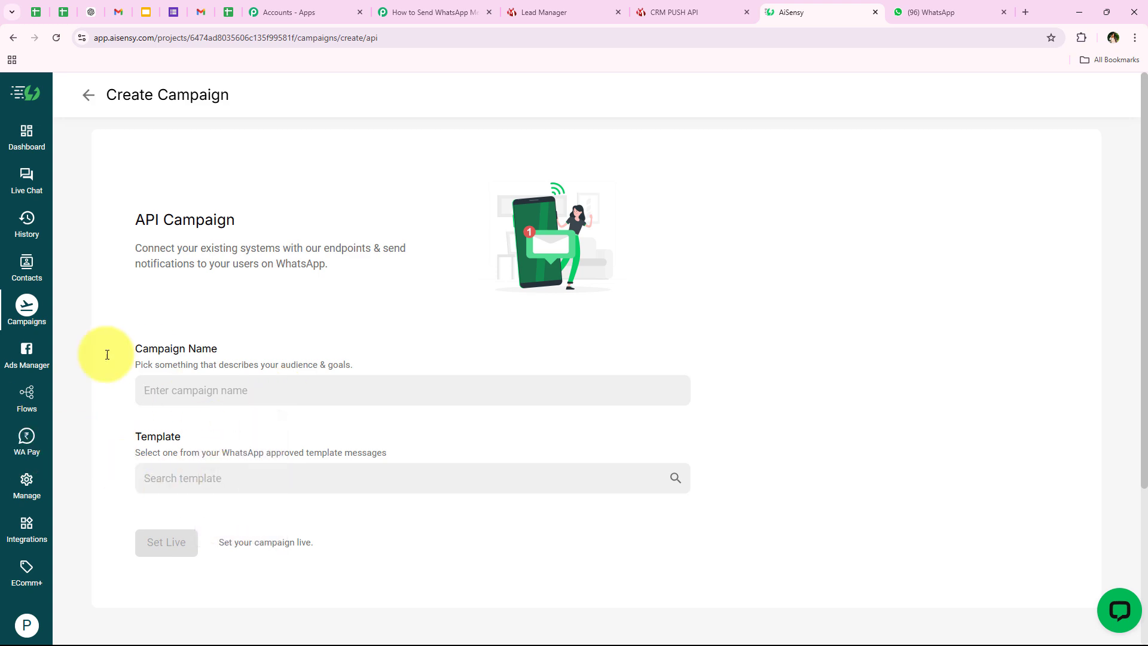
{"action": "left_click", "coordinate": [161, 478]}
{"action": "left_click", "coordinate": [440, 543]}
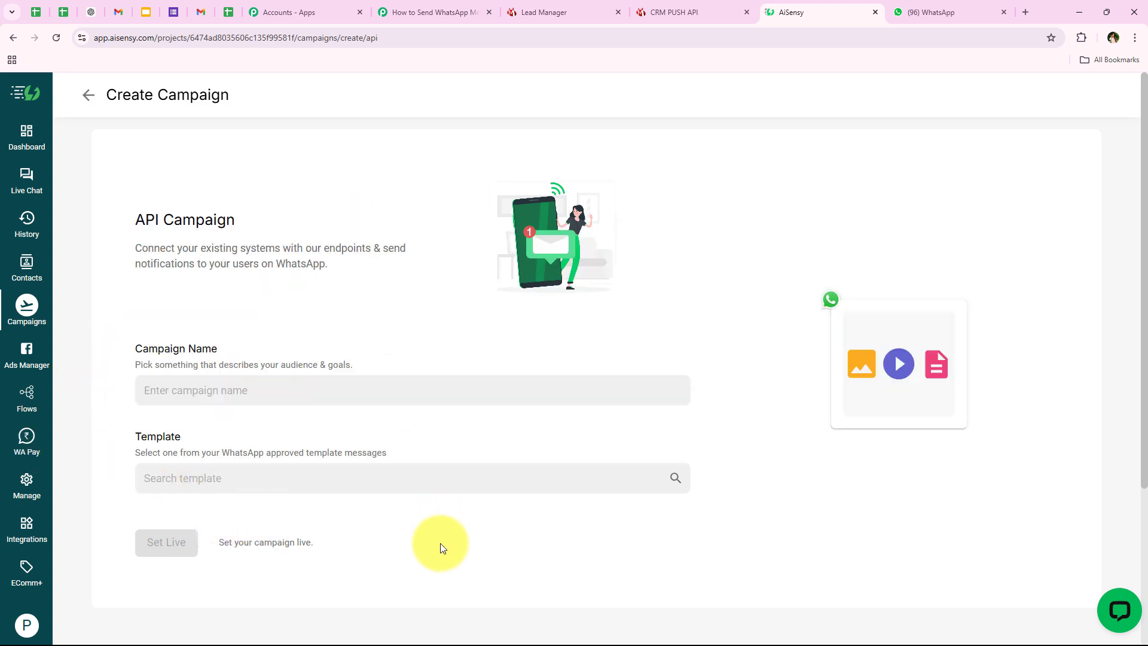
{"action": "left_click", "coordinate": [26, 305]}
{"action": "scroll", "coordinate": [157, 368], "scroll_direction": "down", "scroll_amount": 2}
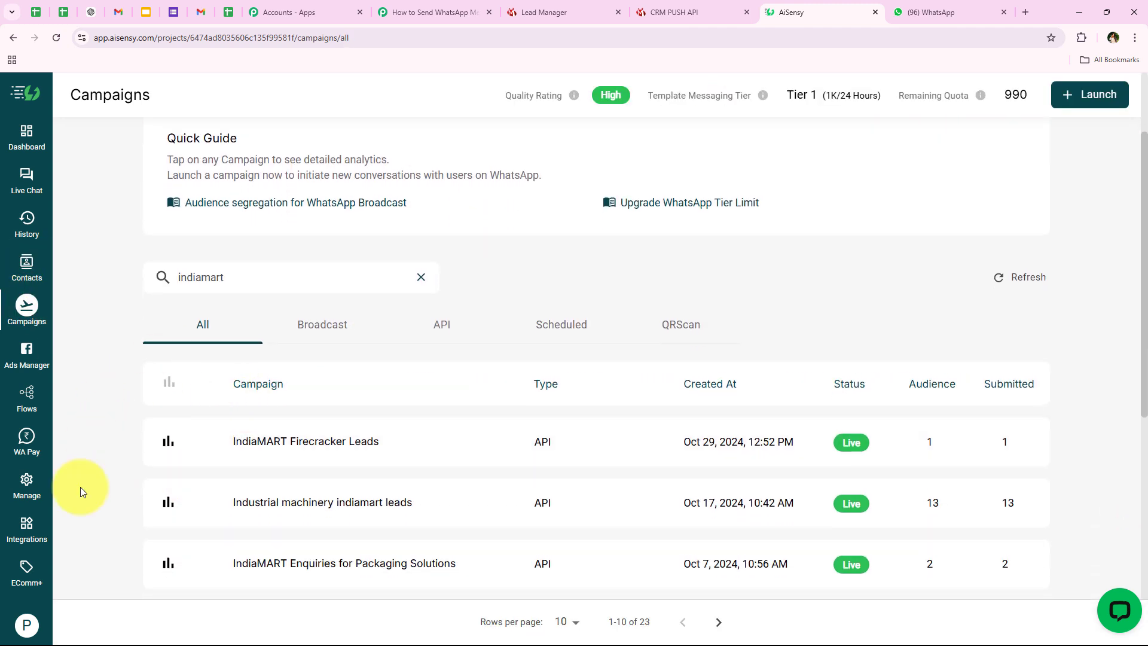
Browse all template messages and view the blank new-template form without creating a template
{"action": "left_click", "coordinate": [27, 487]}
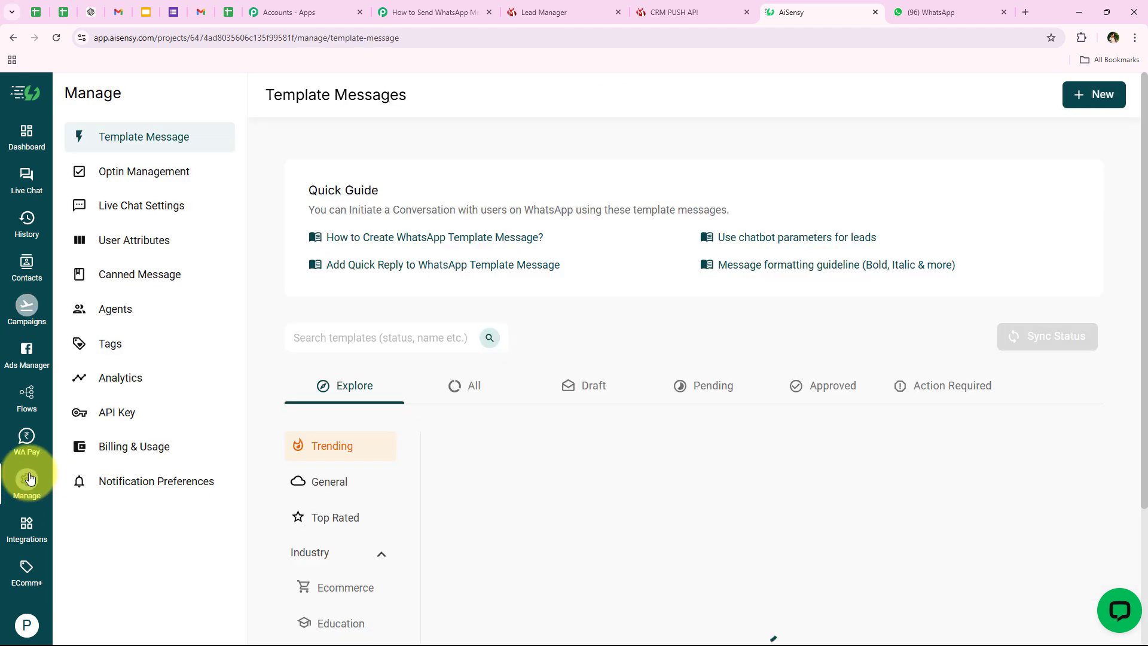
{"action": "left_click", "coordinate": [444, 402]}
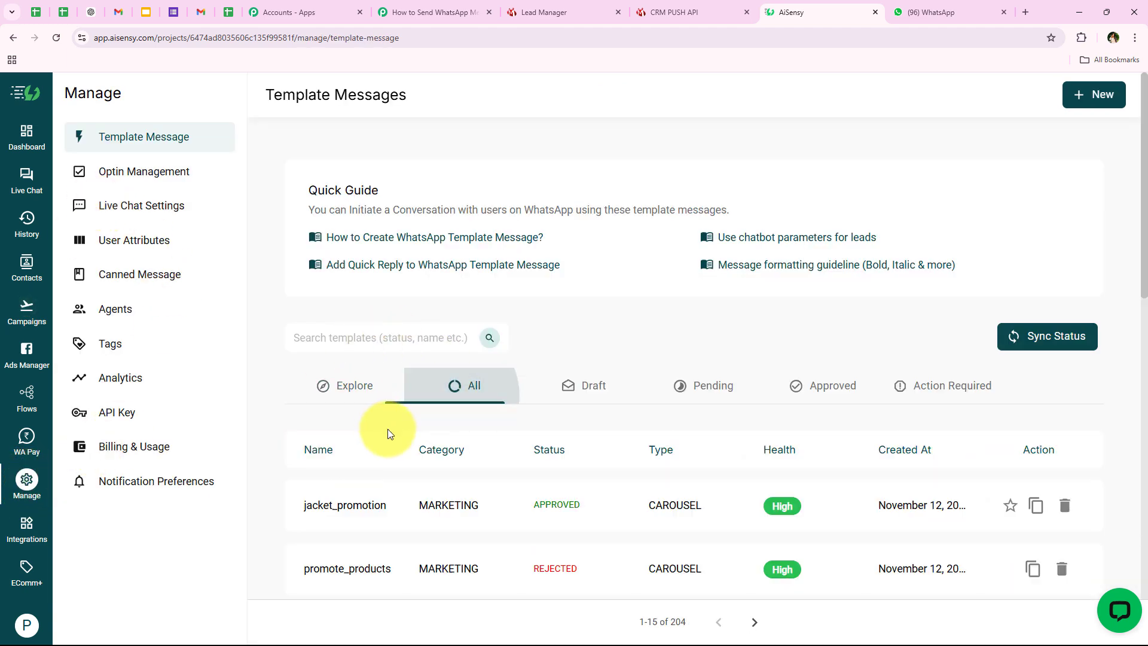
{"action": "scroll", "coordinate": [413, 359], "scroll_direction": "down", "scroll_amount": 3}
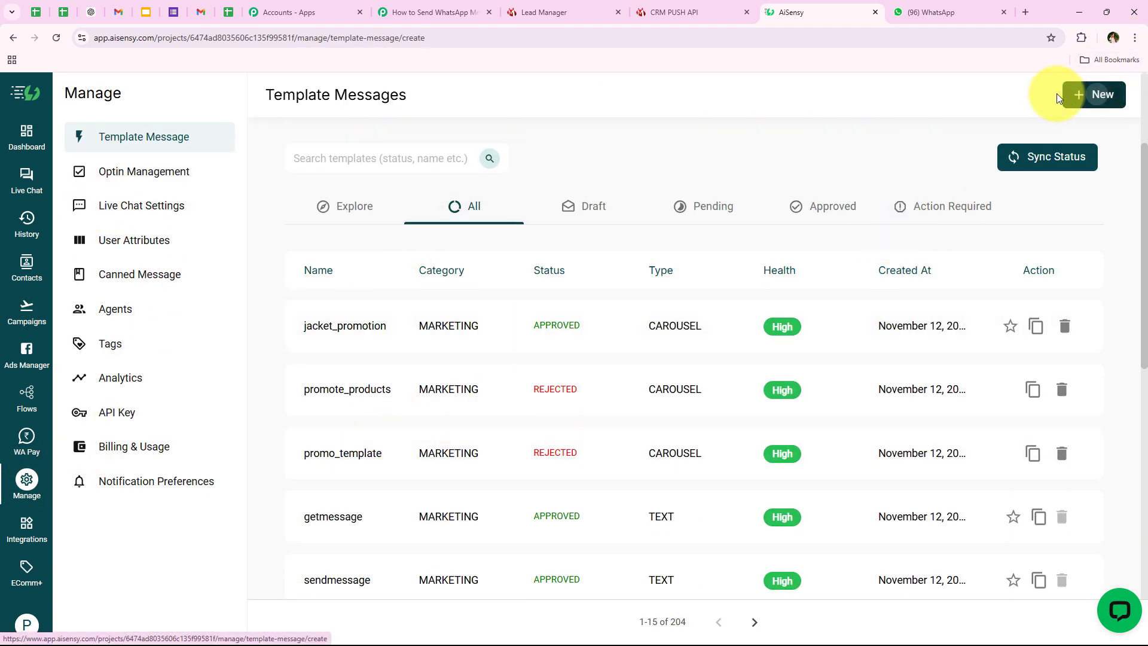
{"action": "left_click", "coordinate": [1074, 95]}
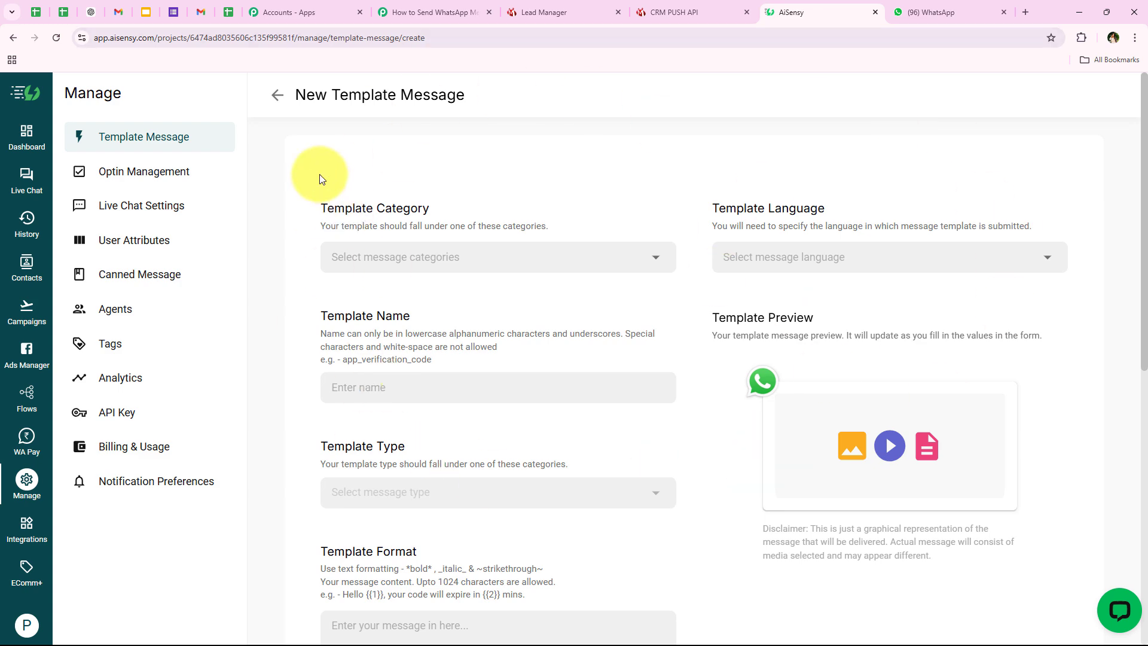
{"action": "left_click", "coordinate": [275, 94]}
{"action": "left_click", "coordinate": [578, 413]}
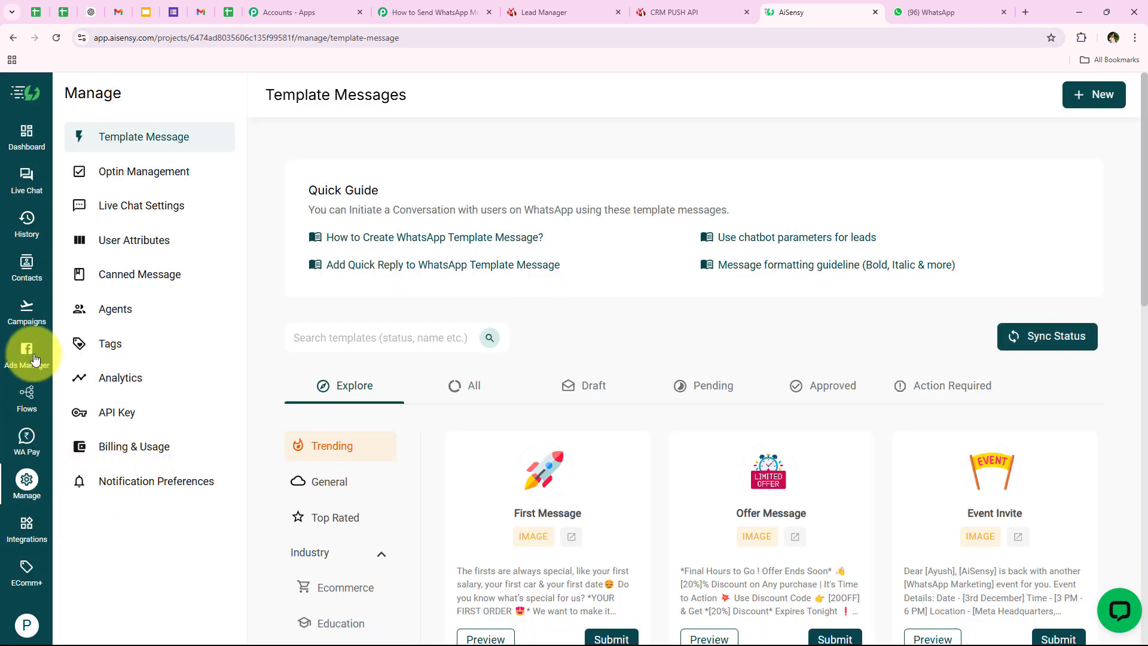
Open the live IndiaMART Inquiries campaign from the campaign list and copy its name
{"action": "left_click", "coordinate": [26, 308]}
{"action": "scroll", "coordinate": [502, 412], "scroll_direction": "down", "scroll_amount": 8}
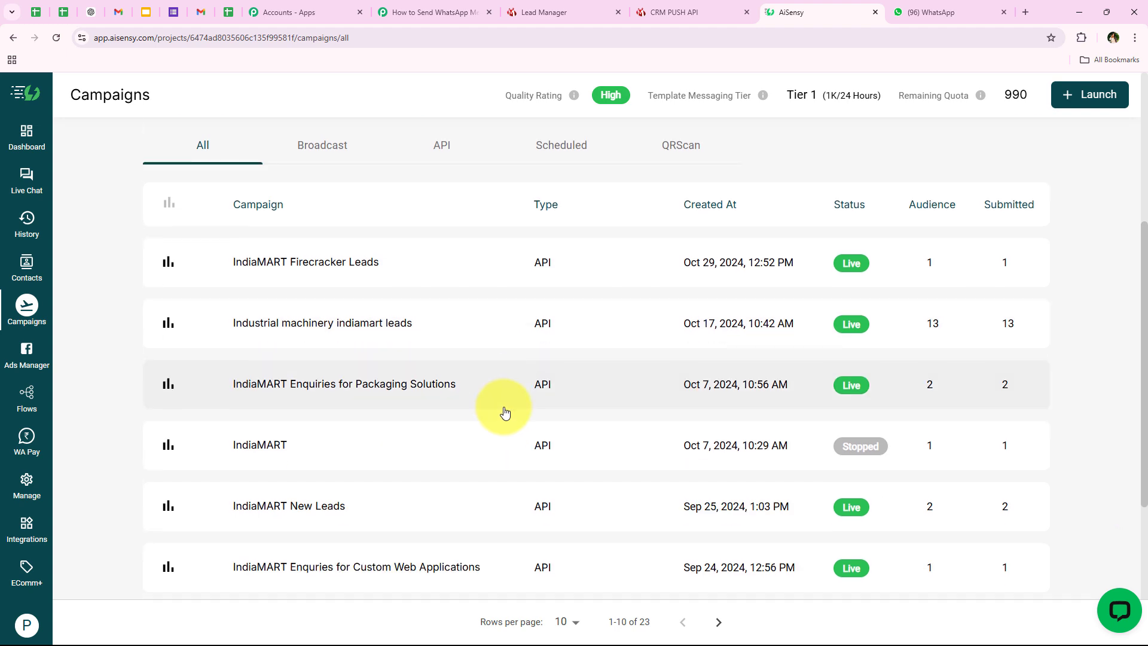
{"action": "scroll", "coordinate": [519, 405], "scroll_direction": "down", "scroll_amount": 2}
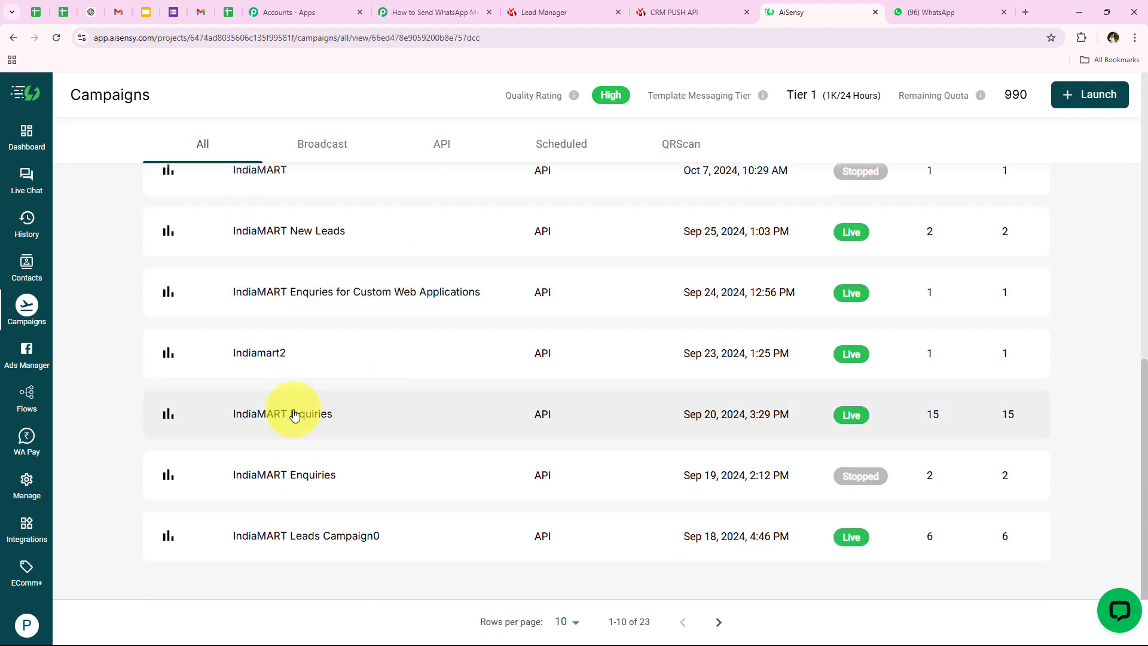
{"action": "left_click", "coordinate": [294, 415]}
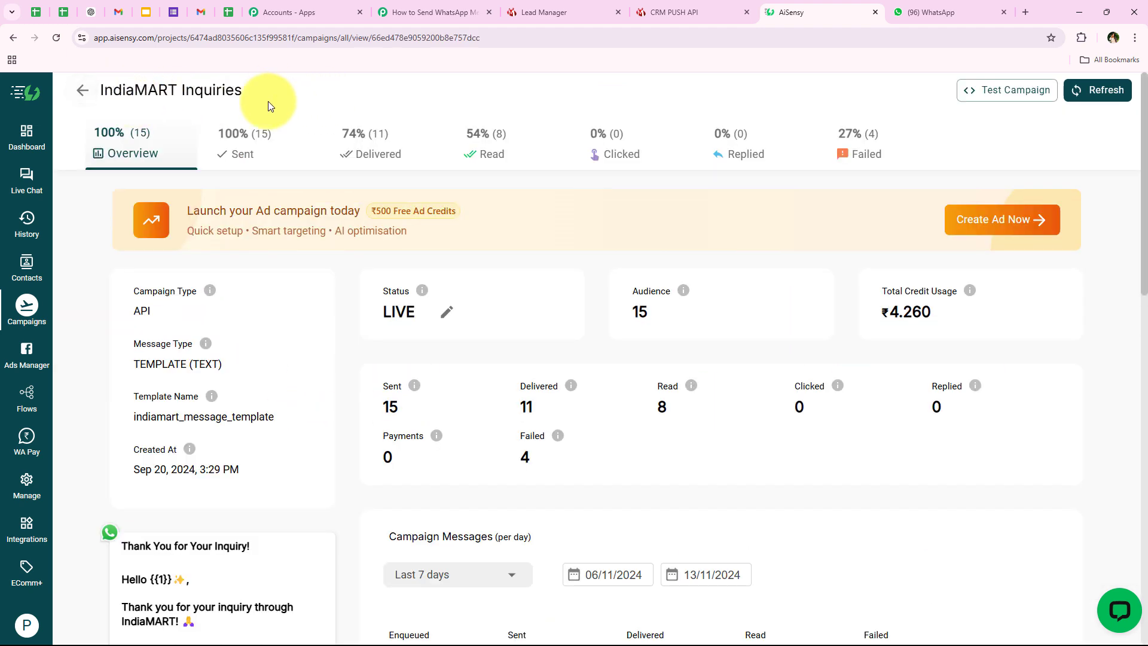
{"action": "left_click_drag", "start_coordinate": [248, 91], "coordinate": [41, 92]}
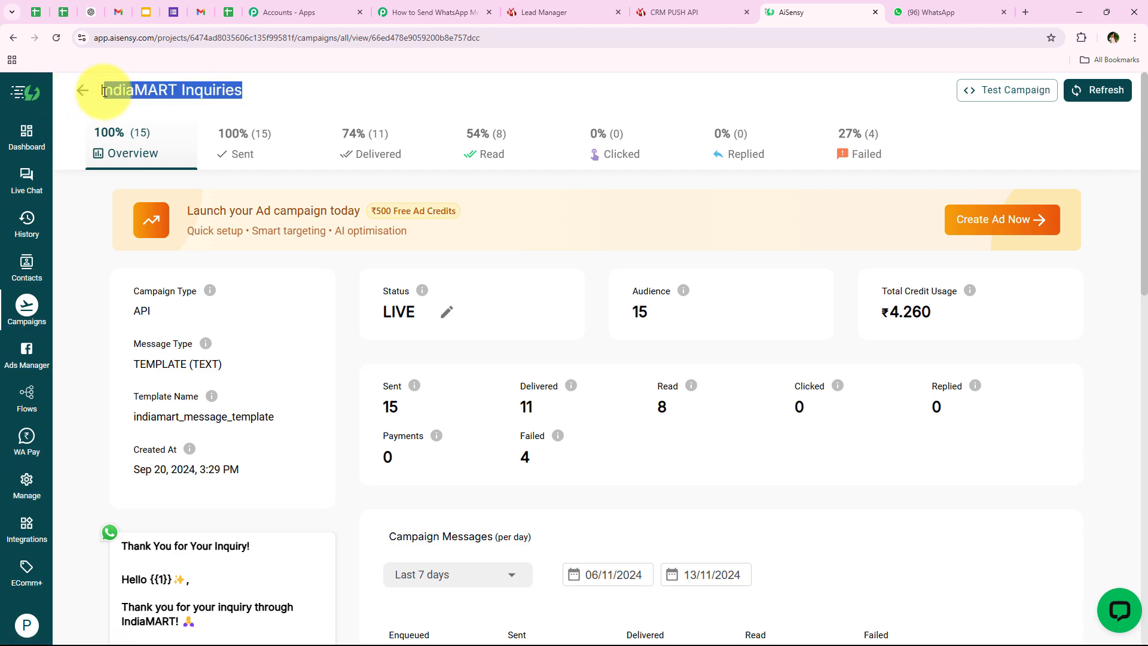
{"action": "right_click", "coordinate": [173, 94]}
{"action": "left_click", "coordinate": [183, 105]}
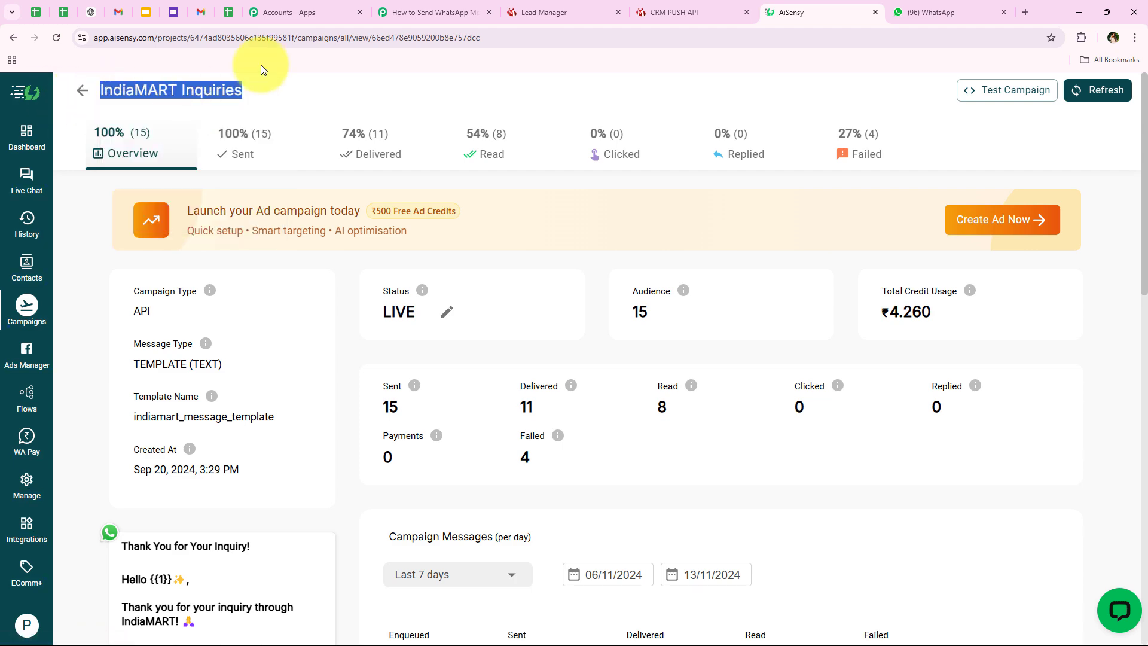
Switch back to the Pabbly Connect workflow and set the action's Campaign Name to IndiaMART Inquiries
{"action": "left_click", "coordinate": [436, 12]}
{"action": "left_click", "coordinate": [327, 272]}
{"action": "right_click", "coordinate": [328, 272]}
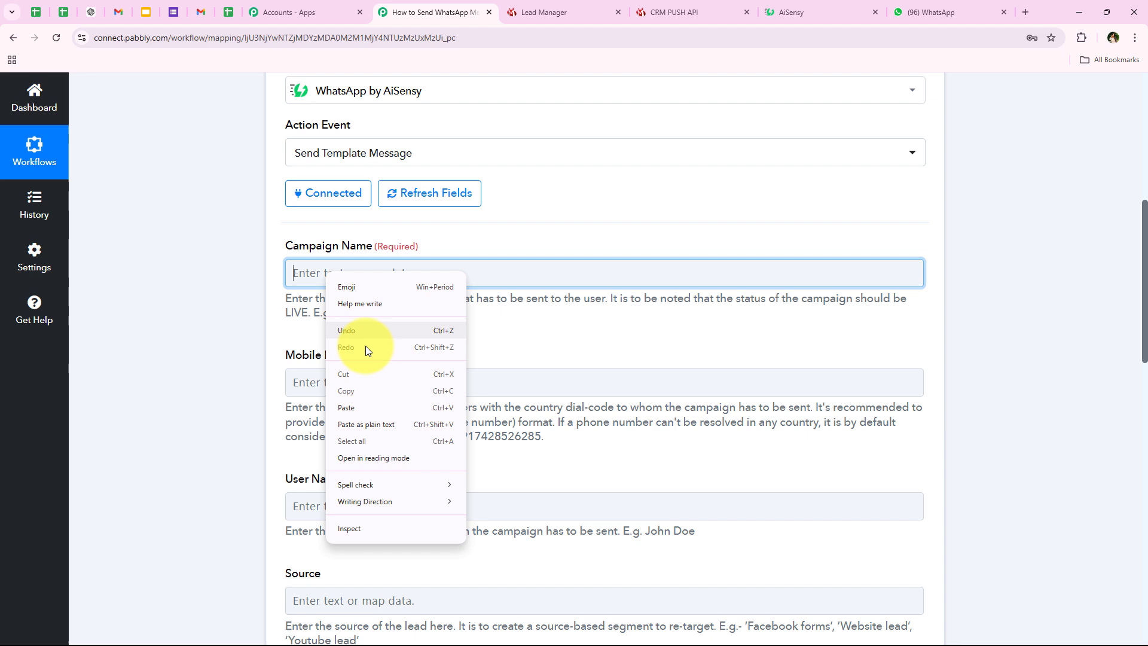
{"action": "left_click", "coordinate": [364, 400]}
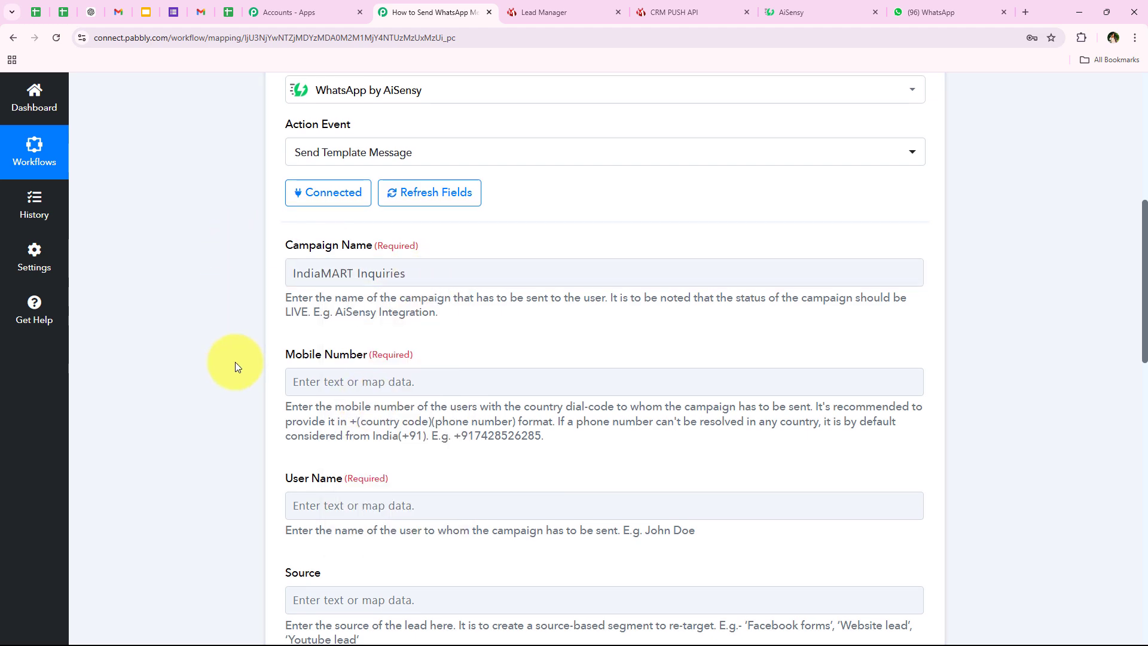
Examine the remaining action fields and the IndiaMART New Leads data available for mapping the Mobile Number
{"action": "scroll", "coordinate": [240, 360], "scroll_direction": "down", "scroll_amount": 2}
{"action": "scroll", "coordinate": [269, 354], "scroll_direction": "down", "scroll_amount": 1}
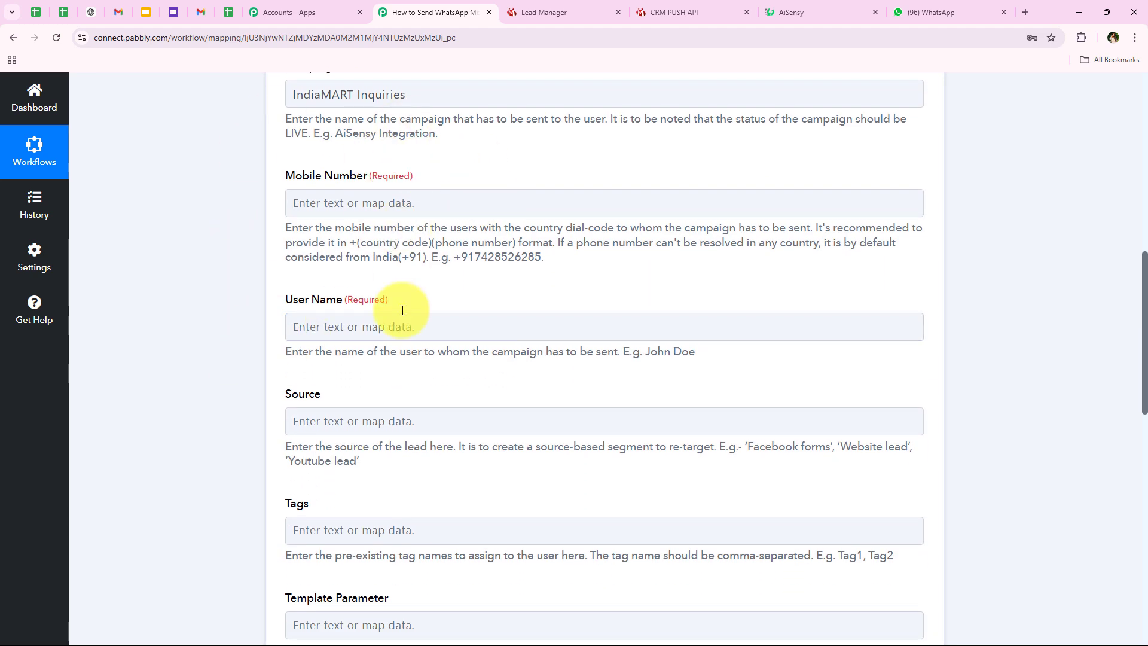
{"action": "scroll", "coordinate": [249, 333], "scroll_direction": "down", "scroll_amount": 1}
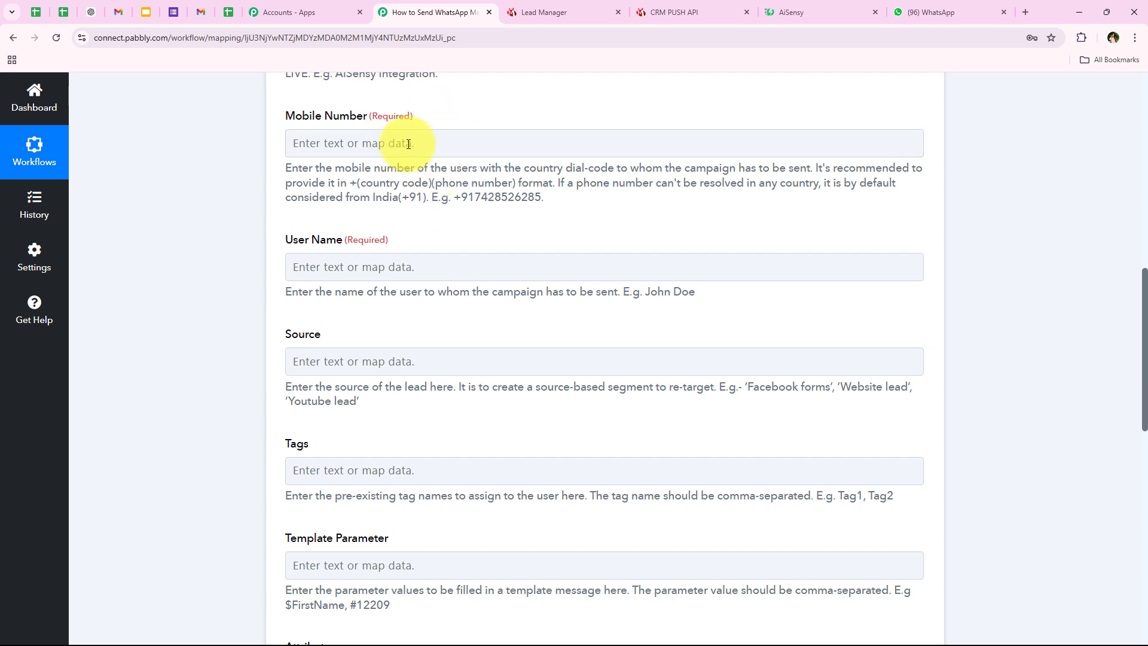
{"action": "left_click", "coordinate": [383, 148]}
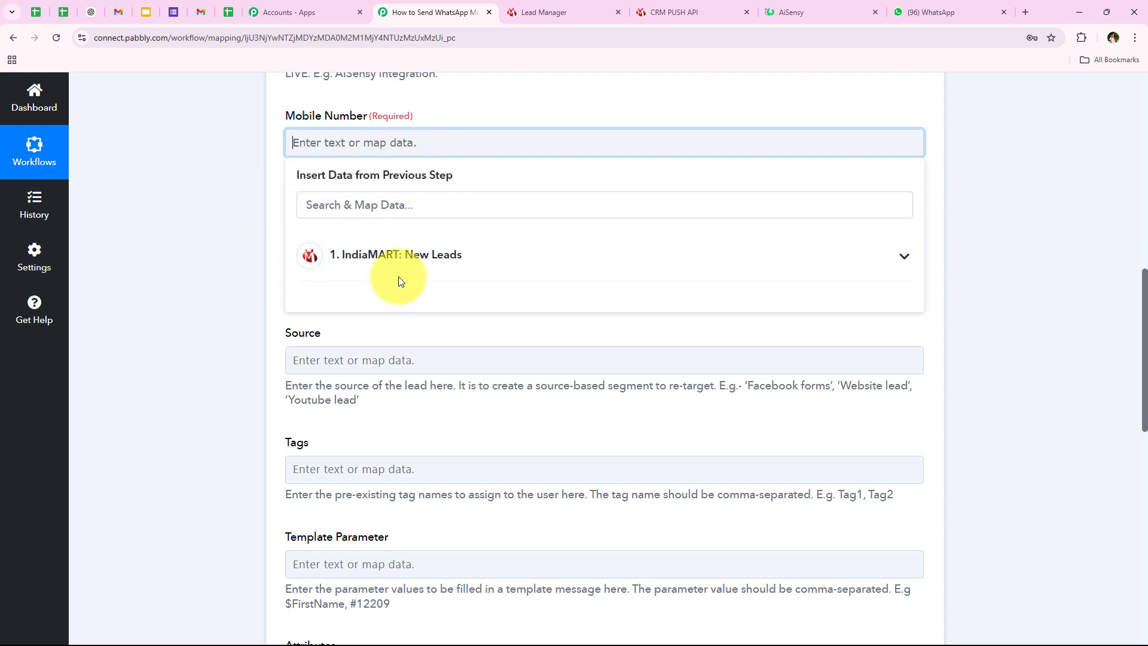
{"action": "left_click", "coordinate": [375, 256]}
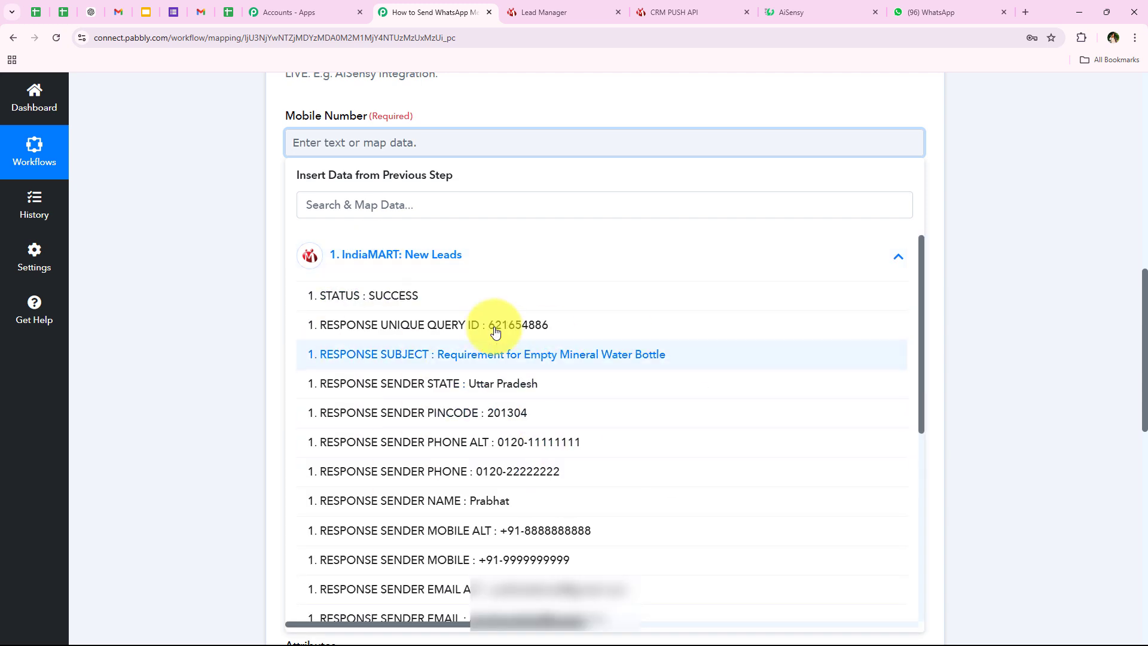
{"action": "left_click", "coordinate": [468, 261]}
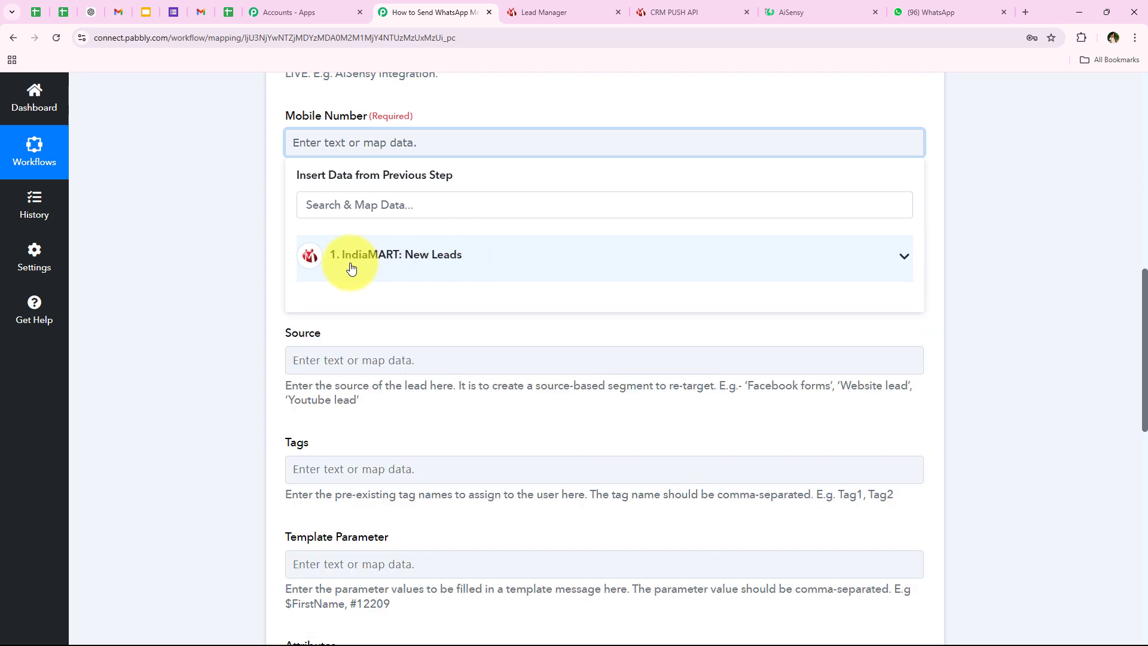
{"action": "left_click", "coordinate": [228, 235]}
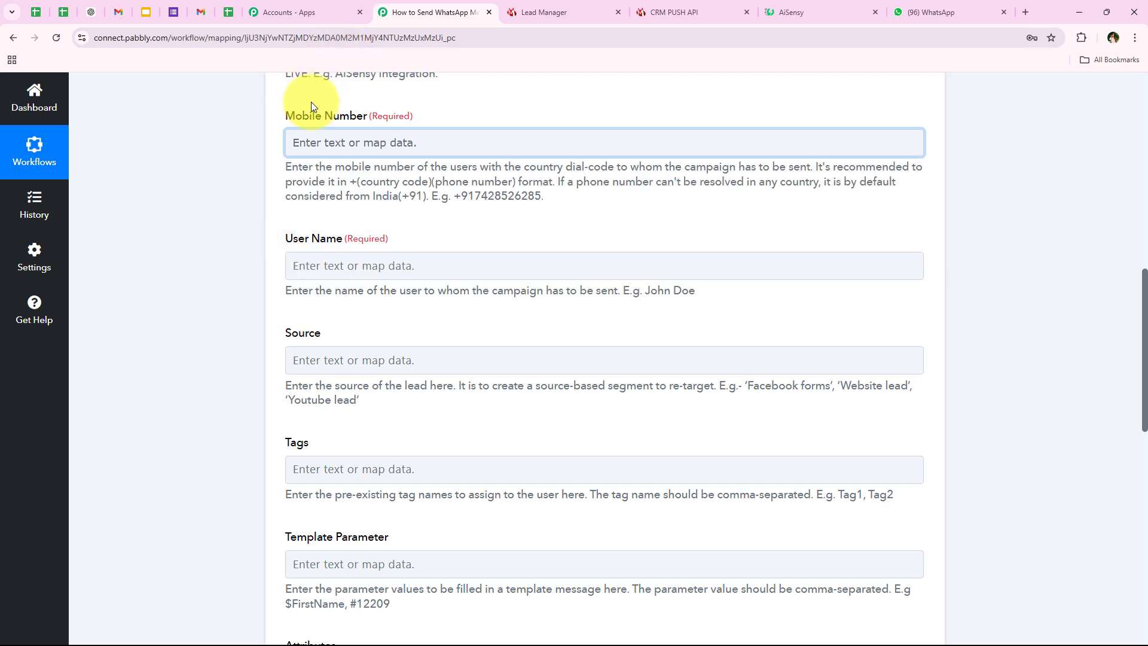
Map the Mobile Number field to Response Sender Mobile from the IndiaMART New Leads data, replacing any manually entered number
{"action": "left_click_drag", "start_coordinate": [354, 118], "coordinate": [364, 120]}
{"action": "left_click", "coordinate": [360, 144]}
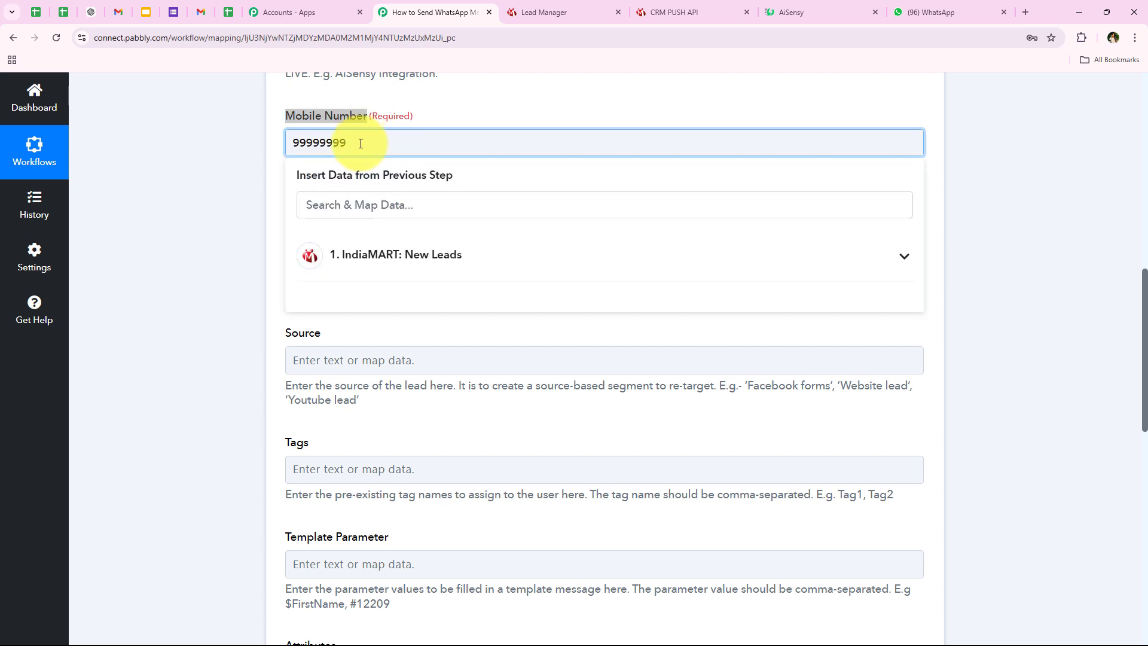
{"action": "double_click", "coordinate": [361, 143]}
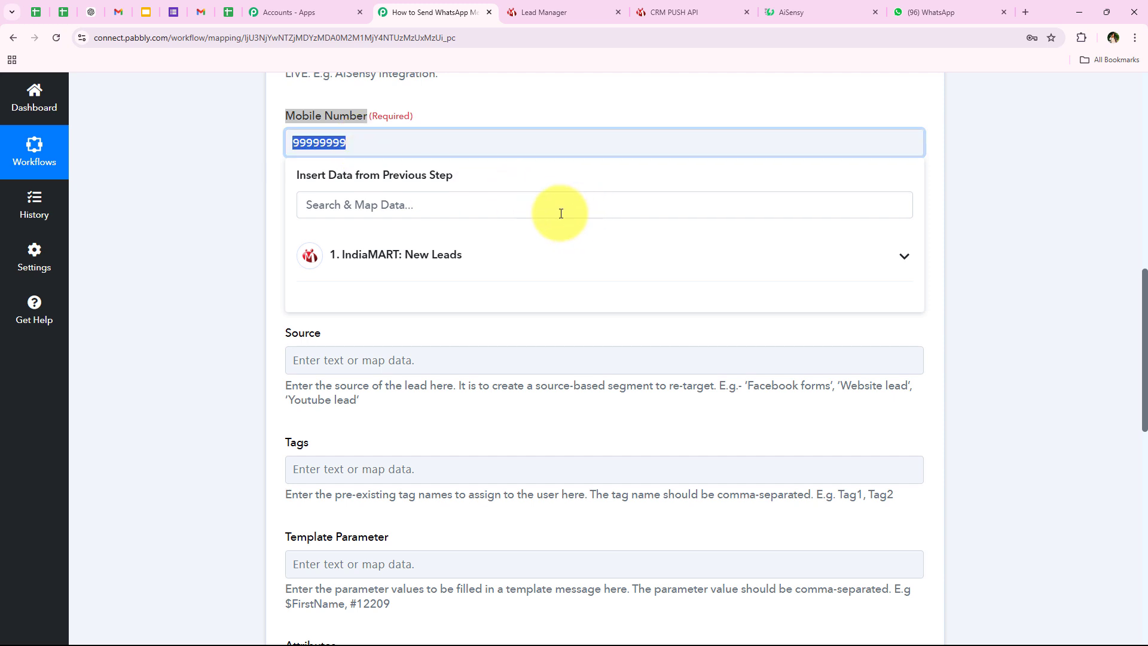
{"action": "left_click", "coordinate": [466, 214]}
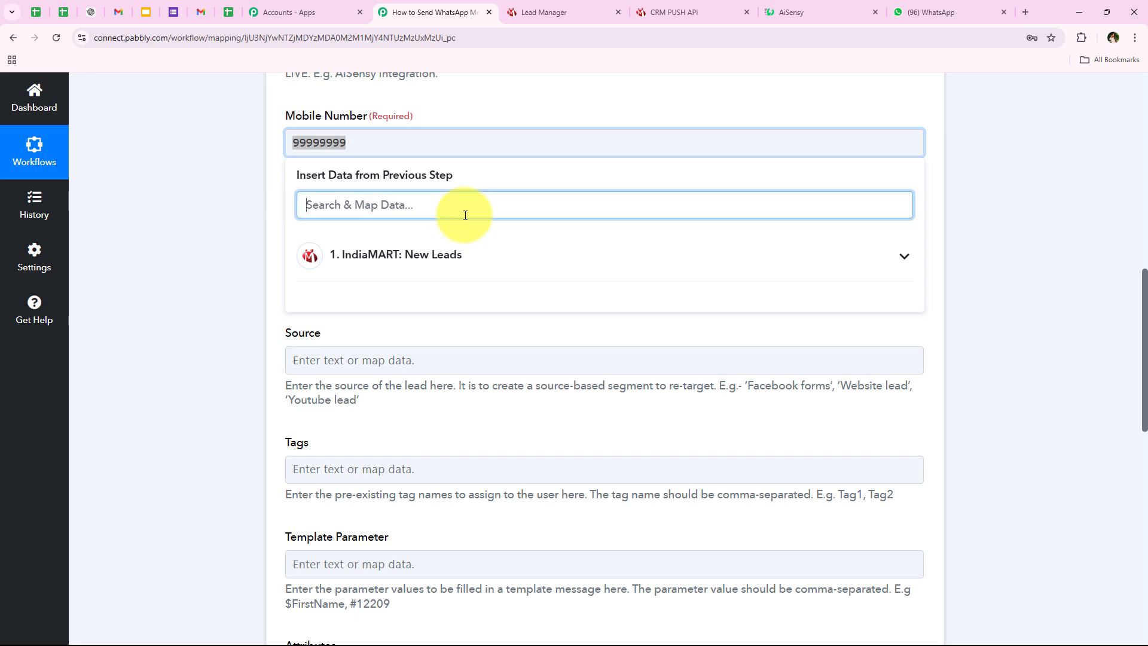
{"action": "type", "text": "mo"}
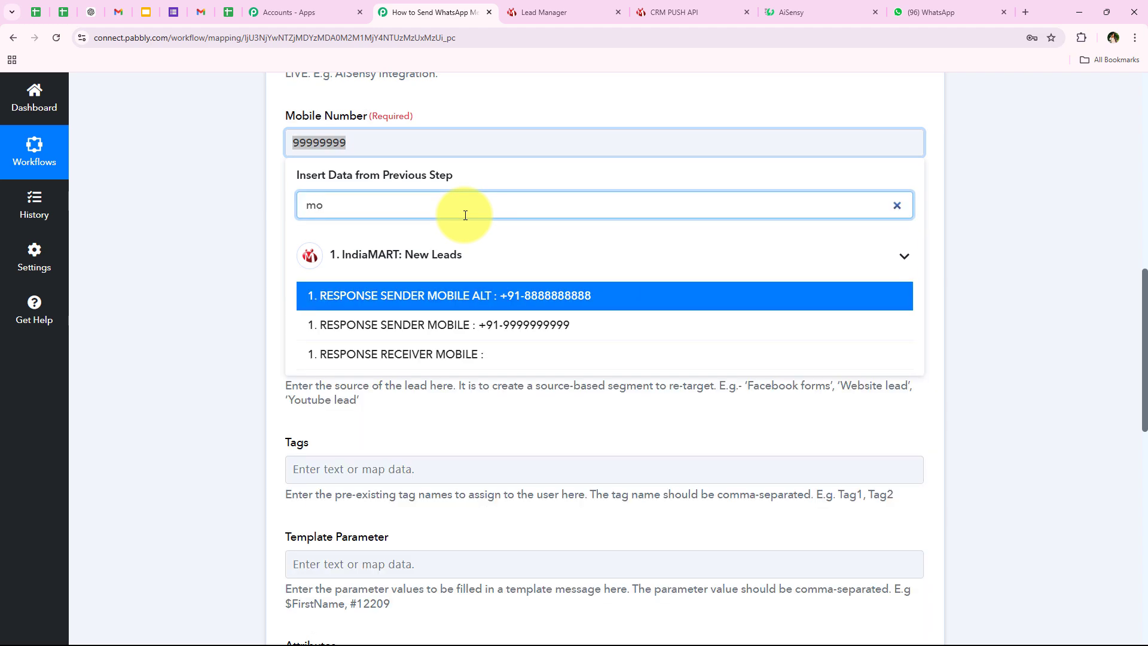
{"action": "left_click", "coordinate": [616, 336]}
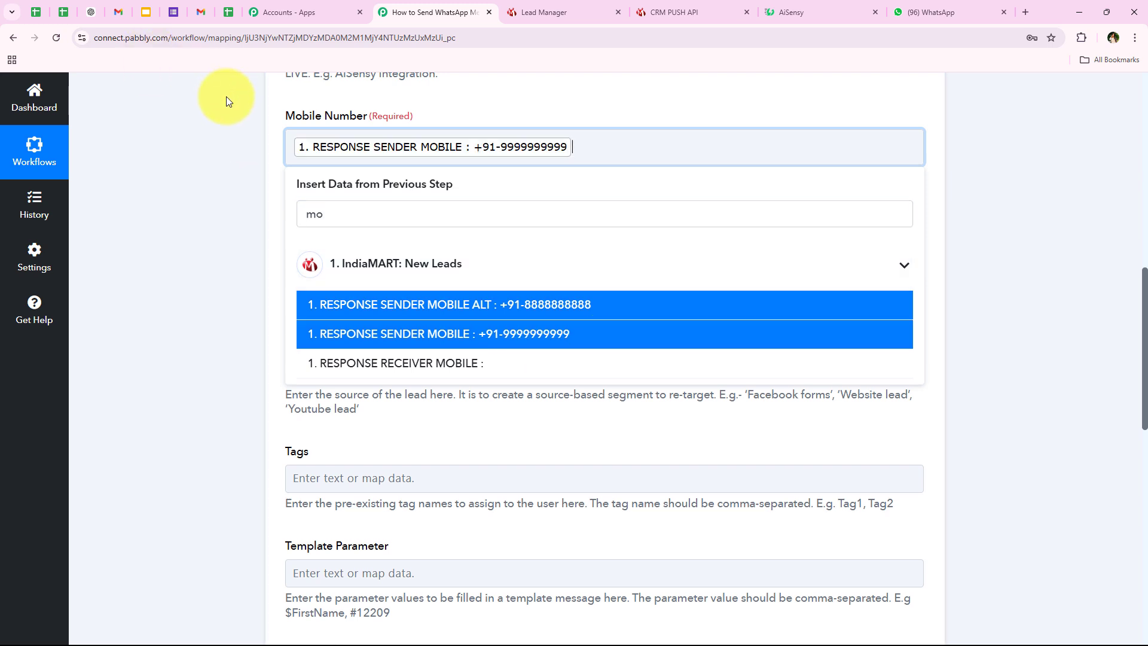
{"action": "left_click", "coordinate": [218, 110]}
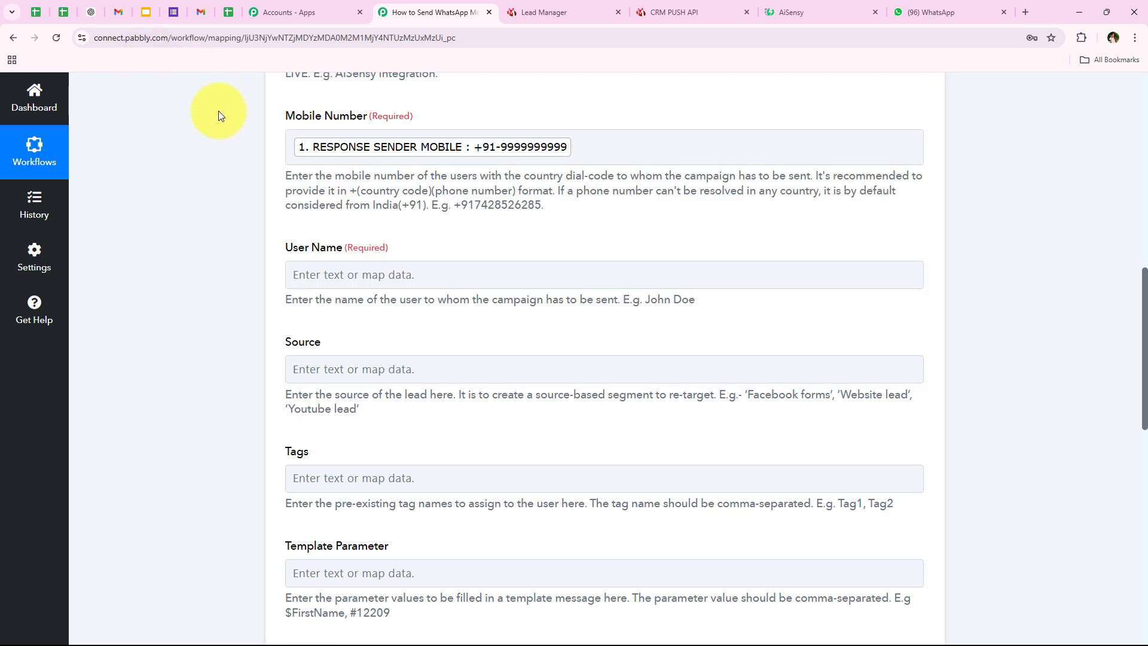
Map the User Name field to Response Sender Name from the IndiaMART New Leads data
{"action": "scroll", "coordinate": [245, 274], "scroll_direction": "down", "scroll_amount": 2}
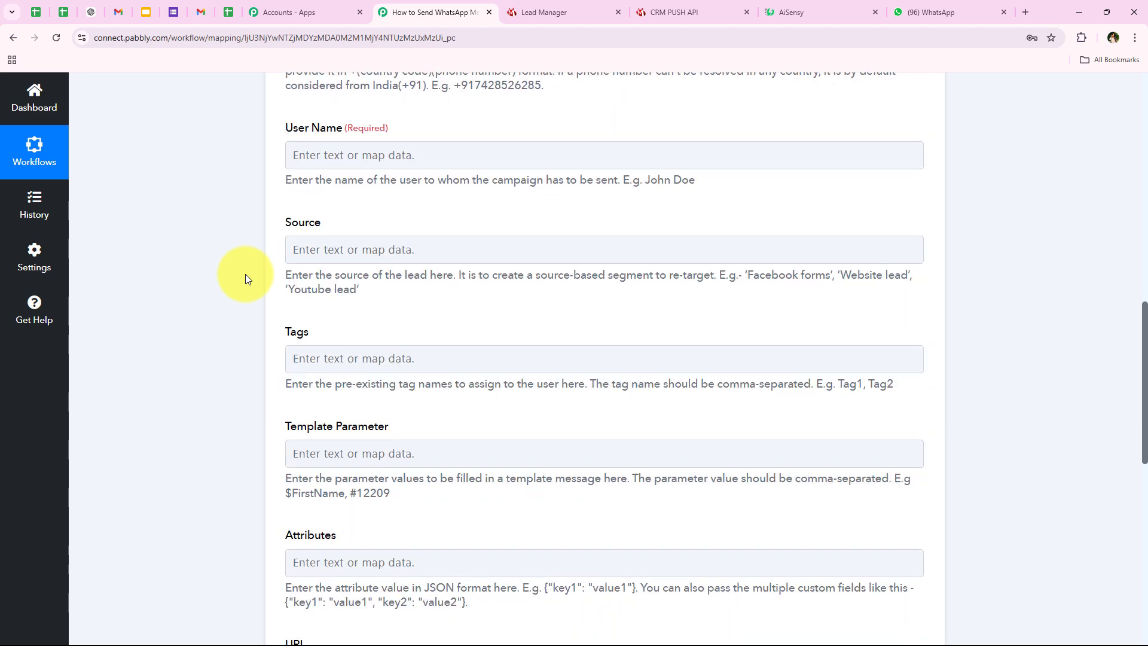
{"action": "scroll", "coordinate": [728, 231], "scroll_direction": "up", "scroll_amount": 3}
{"action": "scroll", "coordinate": [242, 333], "scroll_direction": "down", "scroll_amount": 2}
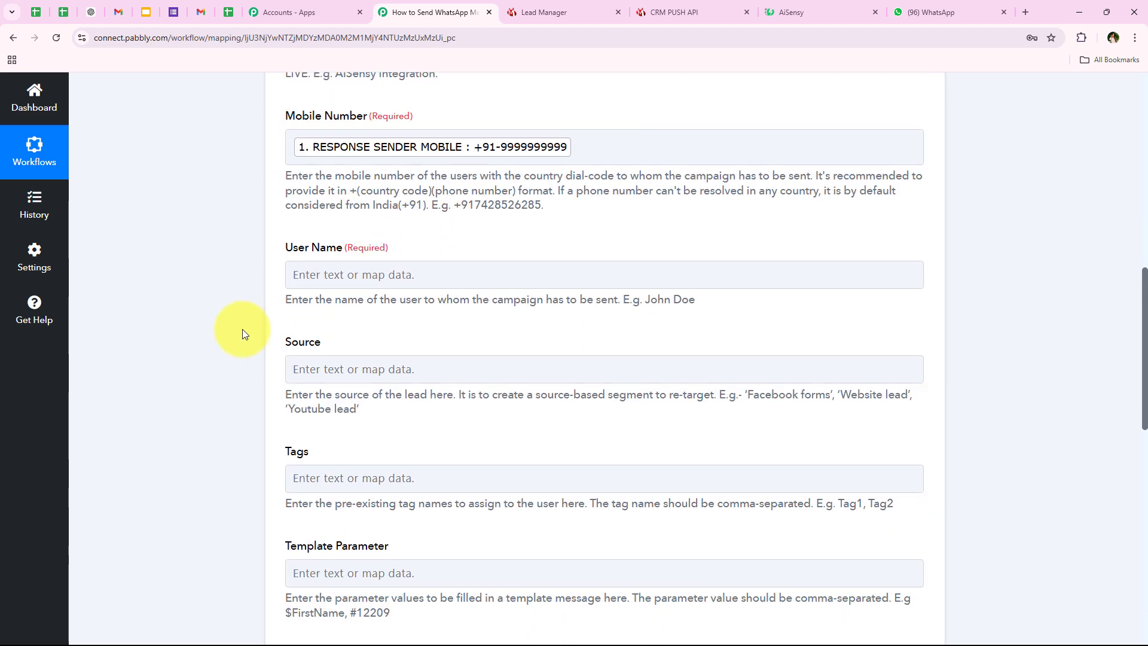
{"action": "scroll", "coordinate": [242, 329], "scroll_direction": "down", "scroll_amount": 1}
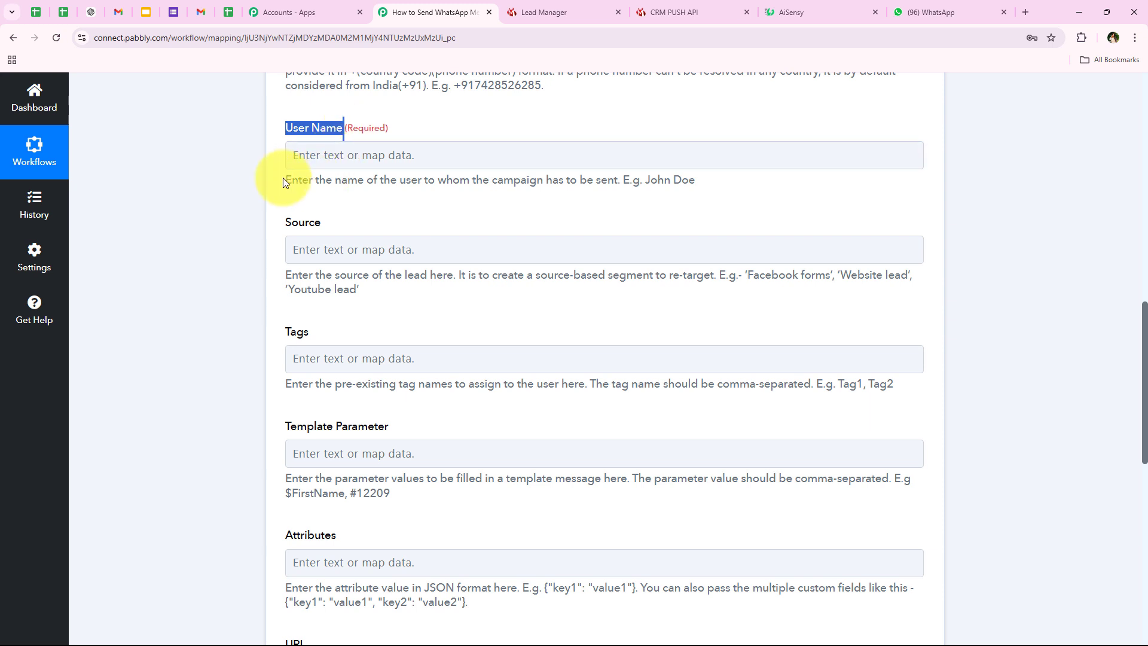
{"action": "left_click_drag", "start_coordinate": [283, 180], "coordinate": [777, 190]}
{"action": "left_click", "coordinate": [428, 166]}
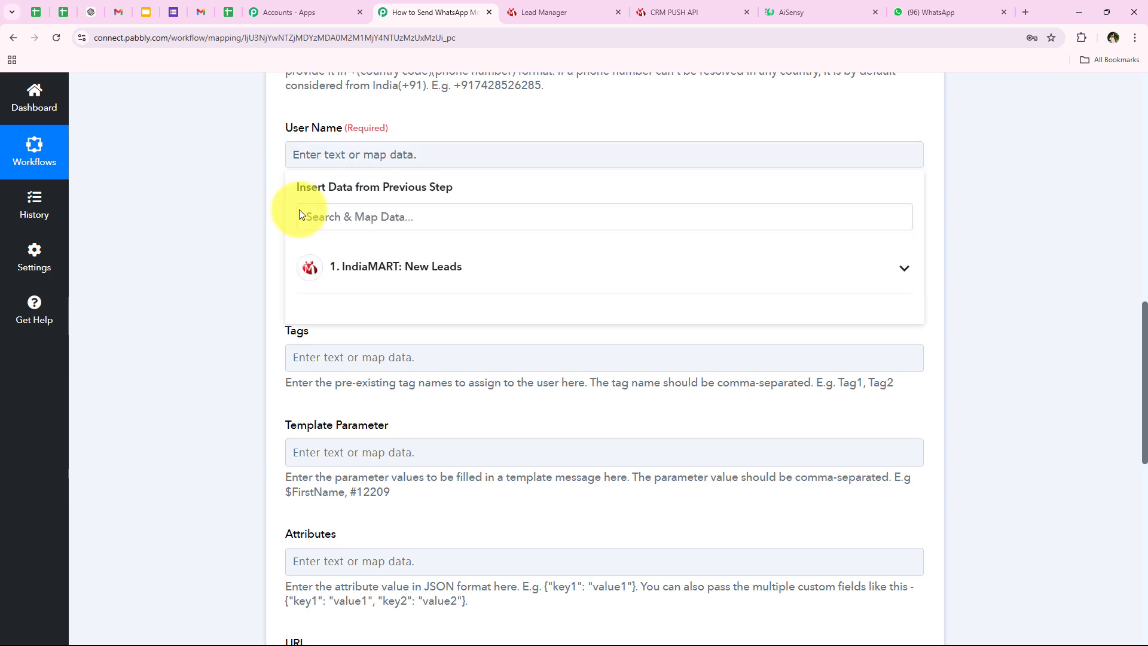
{"action": "left_click", "coordinate": [340, 217]}
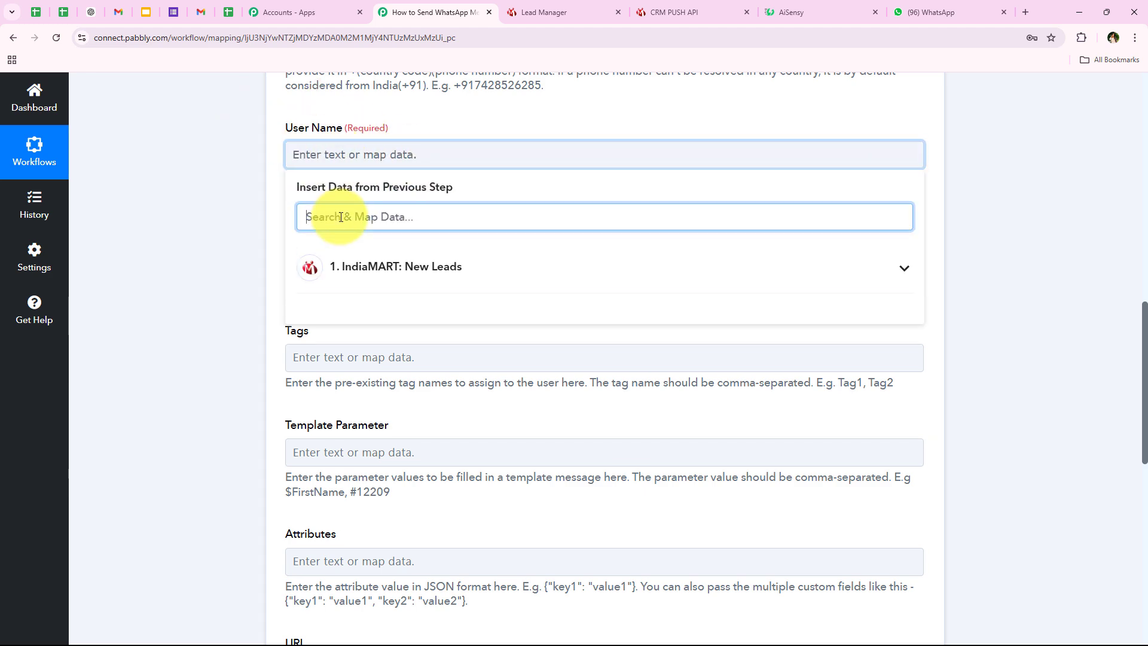
{"action": "type", "text": "na"}
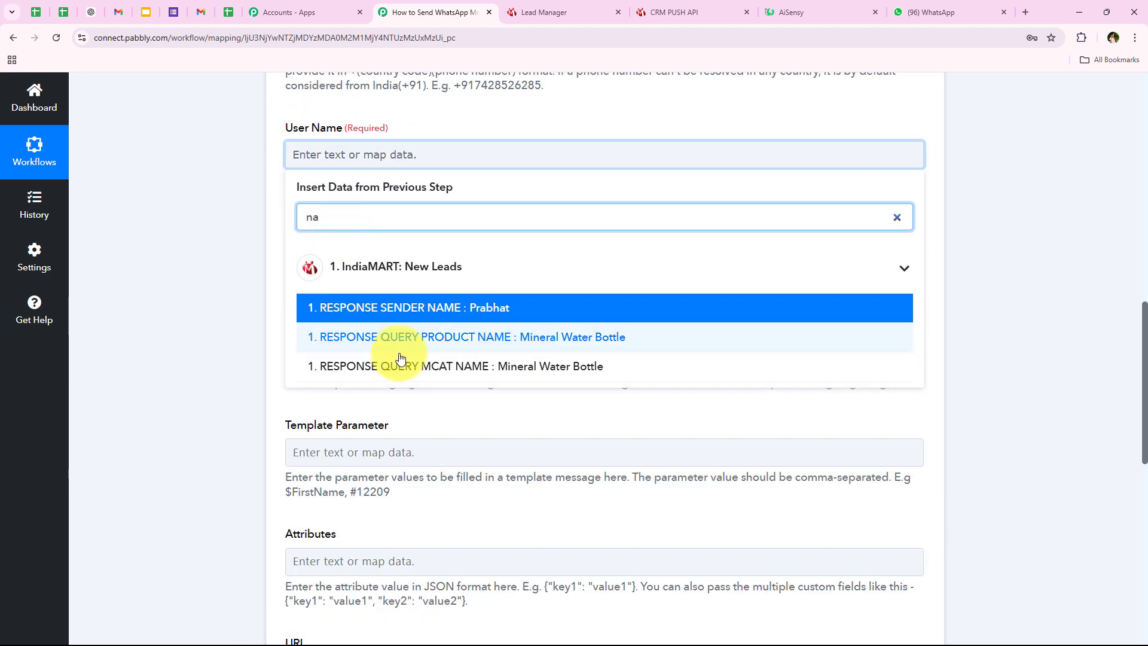
{"action": "left_click", "coordinate": [425, 309]}
{"action": "left_click", "coordinate": [229, 264]}
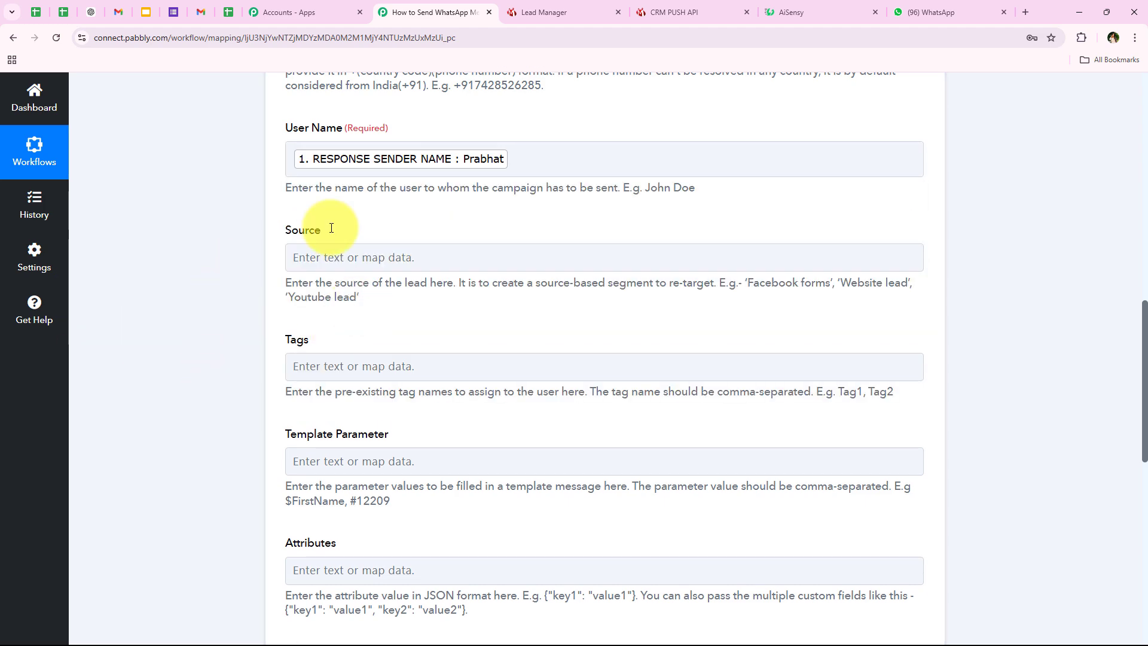
Review the Source, Tags and Template Parameter fields of the action without filling them in
{"action": "left_click_drag", "start_coordinate": [282, 225], "coordinate": [347, 335]}
{"action": "left_click", "coordinate": [347, 334]}
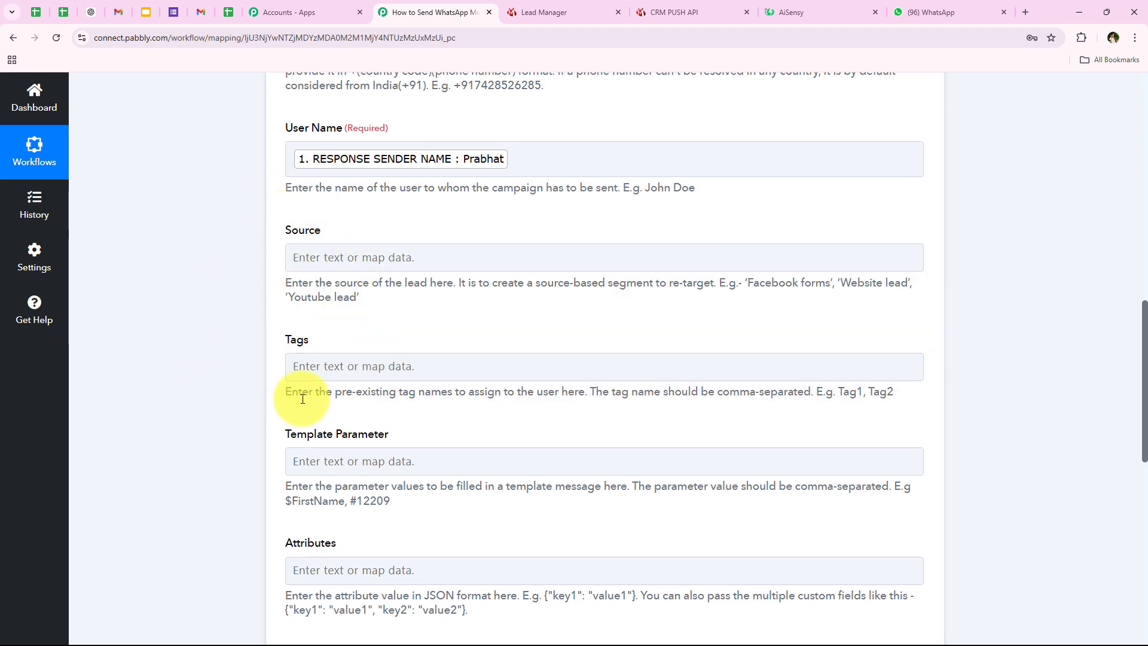
{"action": "scroll", "coordinate": [232, 321], "scroll_direction": "down", "scroll_amount": 3}
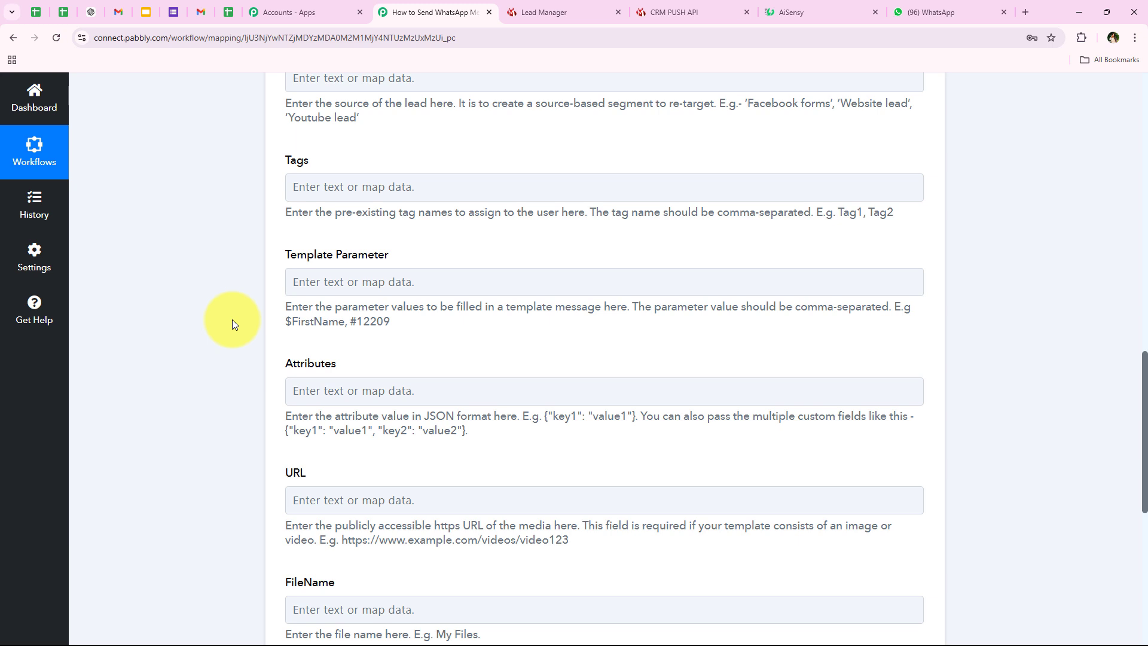
{"action": "scroll", "coordinate": [232, 319], "scroll_direction": "down", "scroll_amount": 1}
{"action": "left_click_drag", "start_coordinate": [277, 196], "coordinate": [375, 204]}
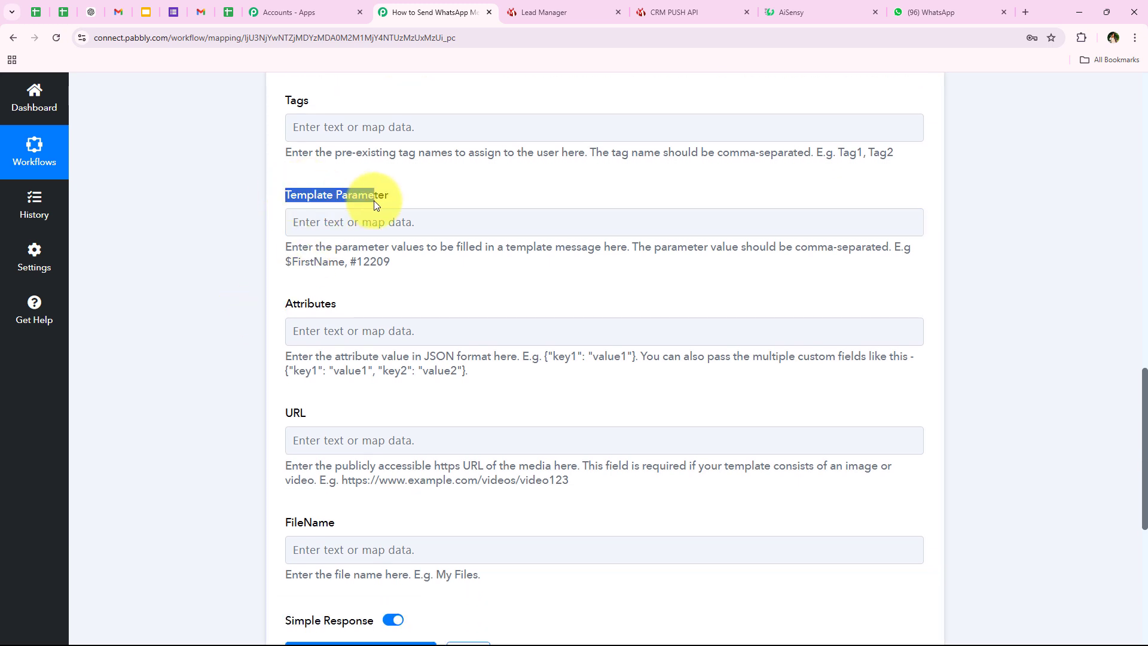
{"action": "left_click", "coordinate": [329, 279]}
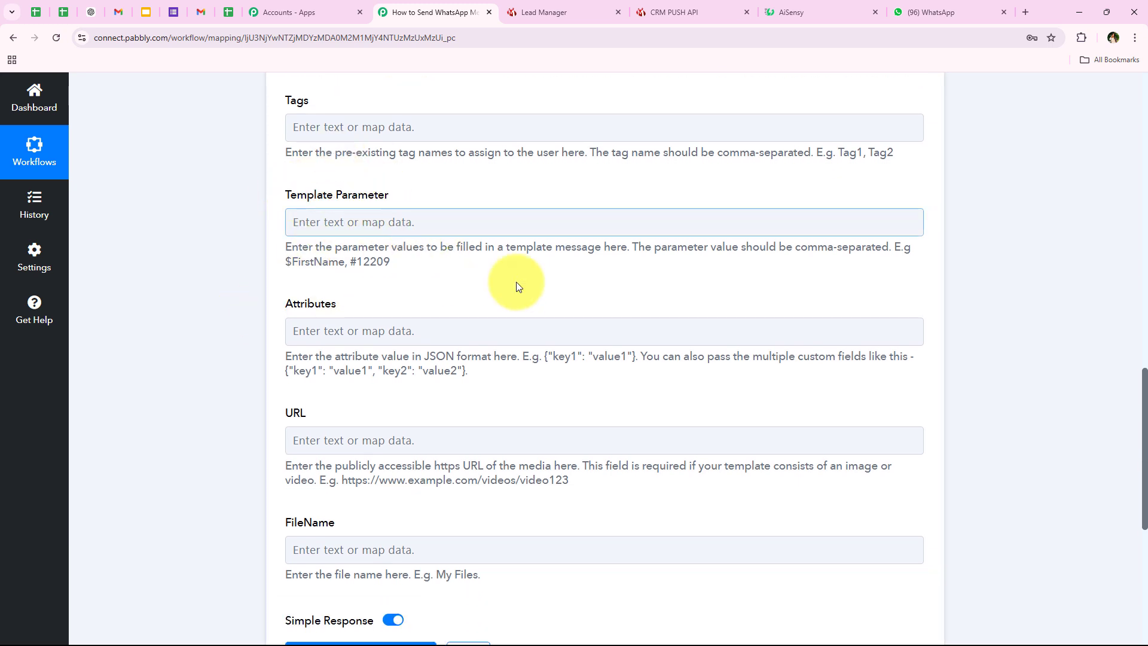
Switch to AiSensy and compare the {{1}} placeholder in the IndiaMART Inquiries message with the name in the WhatsApp message received from AiSensy
{"action": "left_click", "coordinate": [829, 5]}
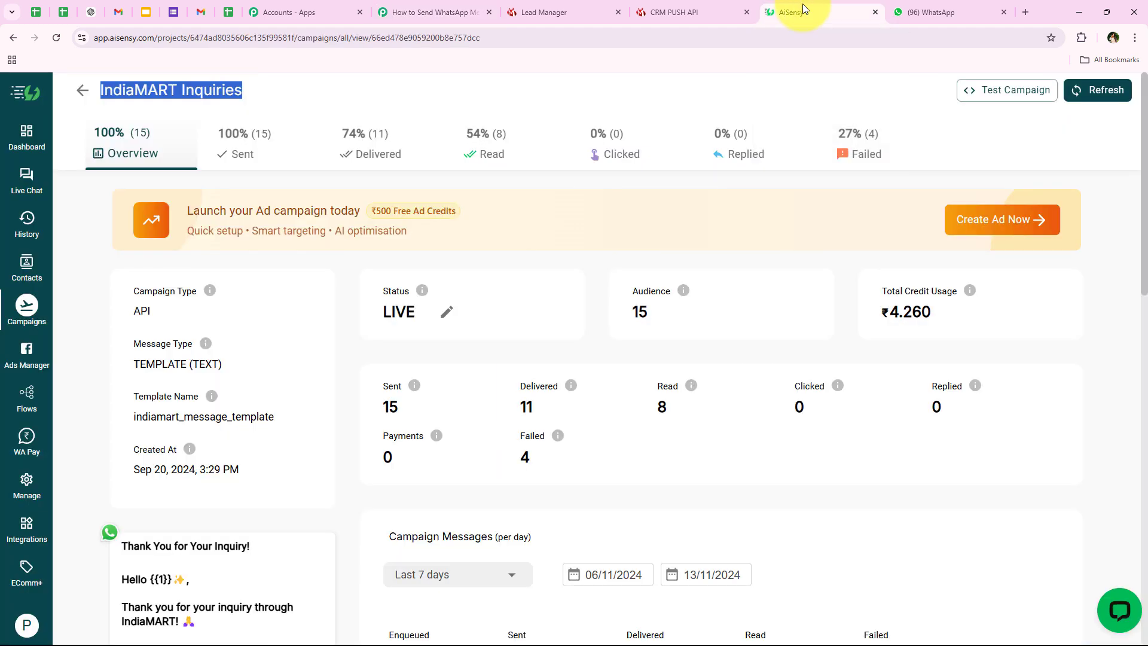
{"action": "scroll", "coordinate": [343, 330], "scroll_direction": "down", "scroll_amount": 2}
{"action": "scroll", "coordinate": [335, 397], "scroll_direction": "down", "scroll_amount": 1}
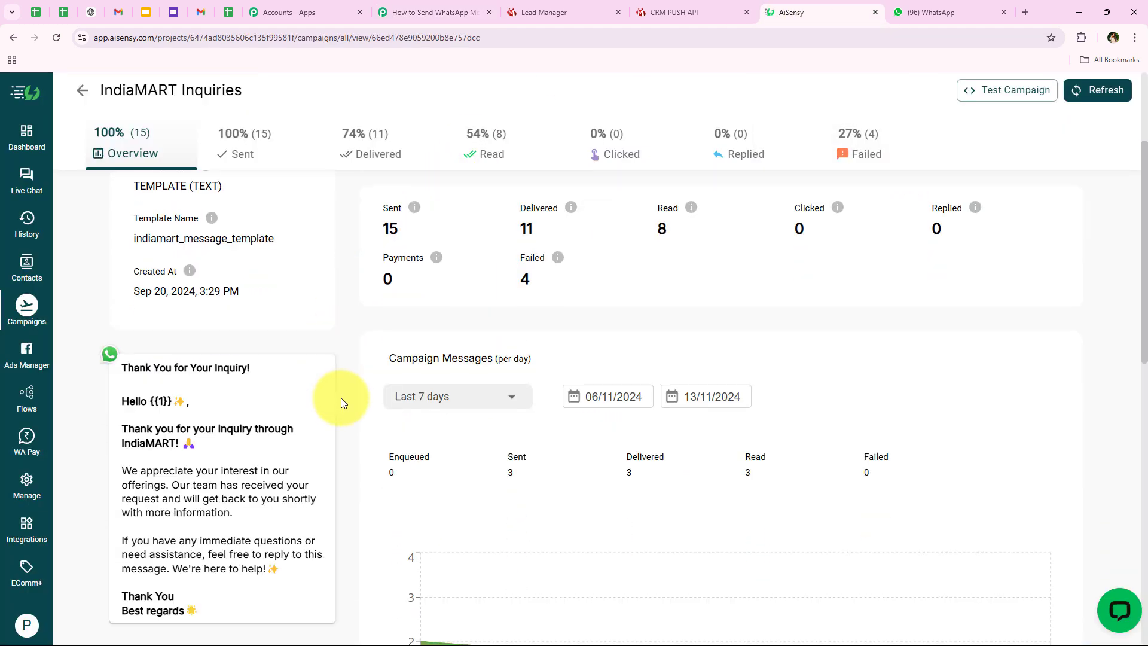
{"action": "scroll", "coordinate": [244, 513], "scroll_direction": "down", "scroll_amount": 3}
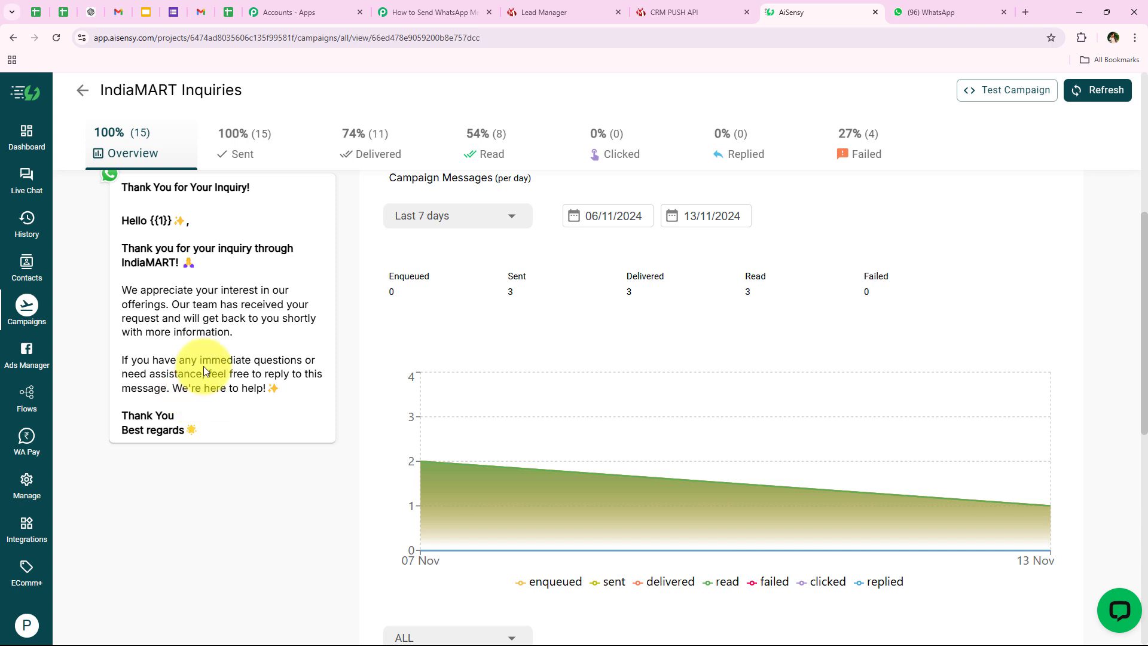
{"action": "scroll", "coordinate": [204, 407], "scroll_direction": "up", "scroll_amount": 1}
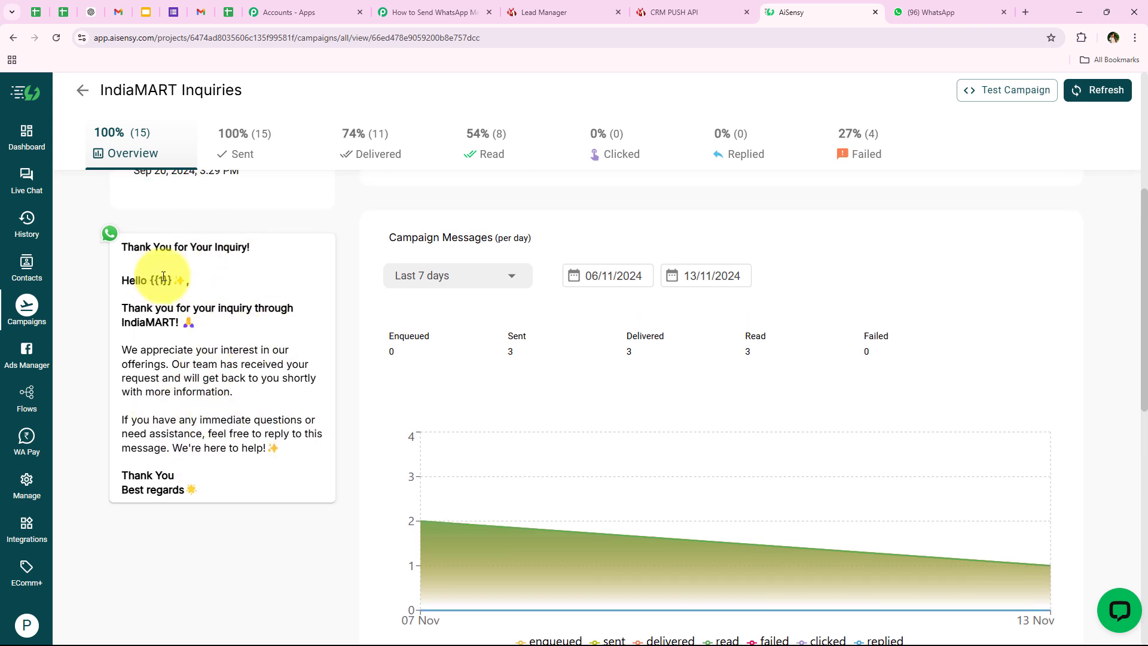
{"action": "left_click_drag", "start_coordinate": [152, 278], "coordinate": [172, 279]}
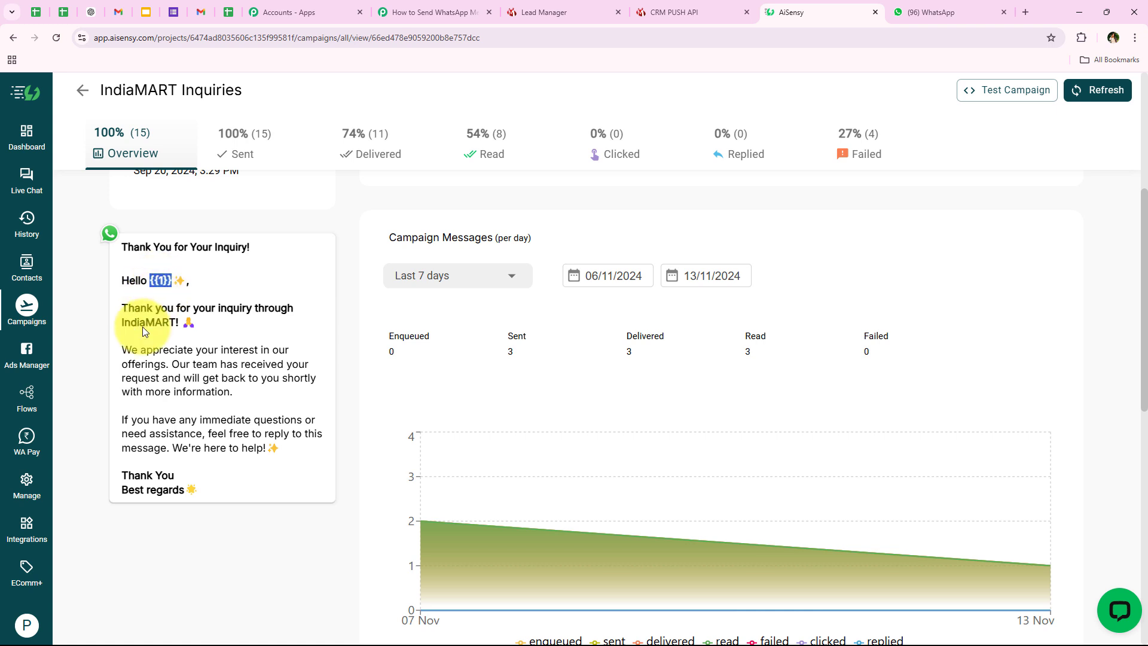
{"action": "left_click", "coordinate": [945, 12]}
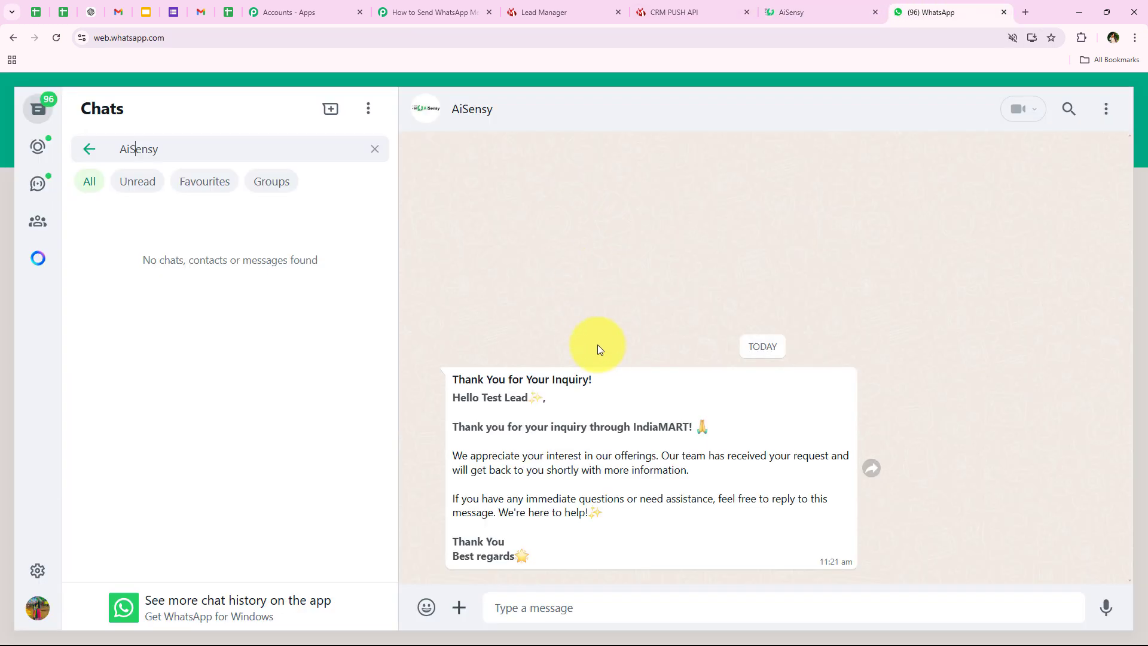
{"action": "left_click_drag", "start_coordinate": [481, 398], "coordinate": [529, 398]}
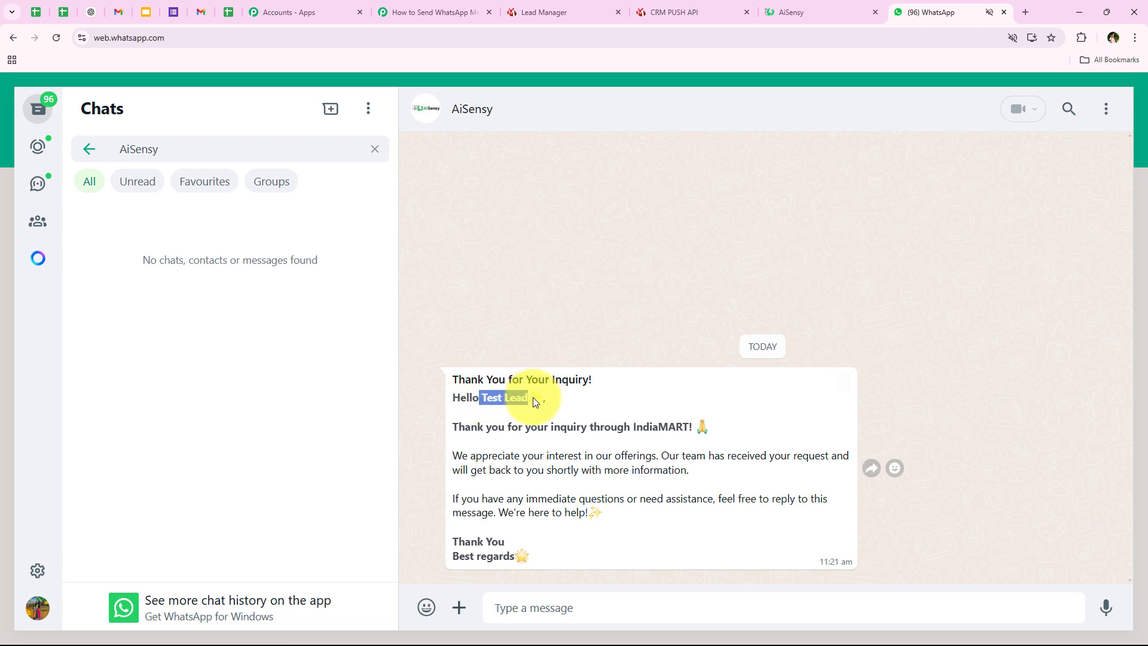
{"action": "left_click", "coordinate": [511, 412]}
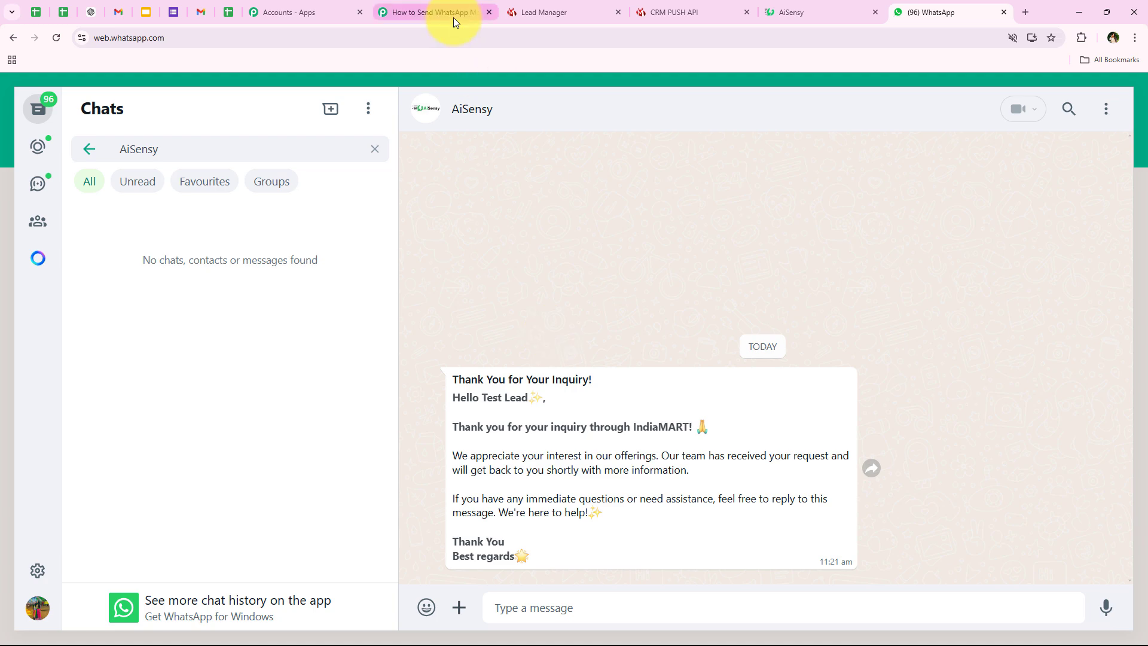
{"action": "left_click", "coordinate": [802, 12]}
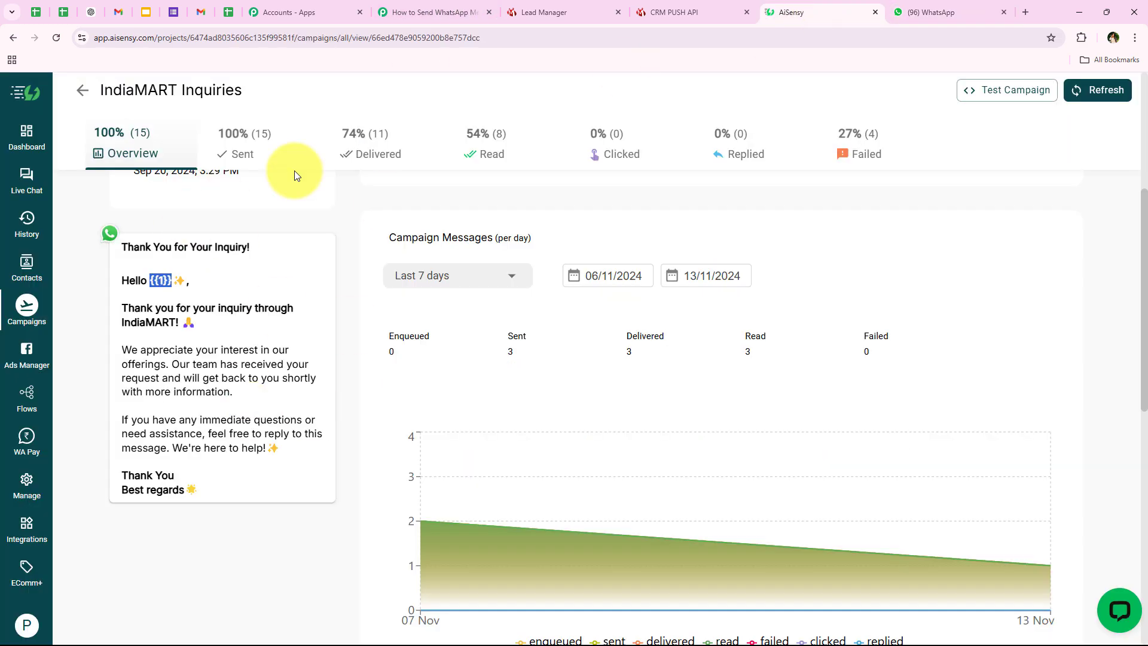
Switch back to the Pabbly Connect workflow and map the Template Parameter field to Response Sender Name from IndiaMART New Leads
{"action": "left_click", "coordinate": [434, 12]}
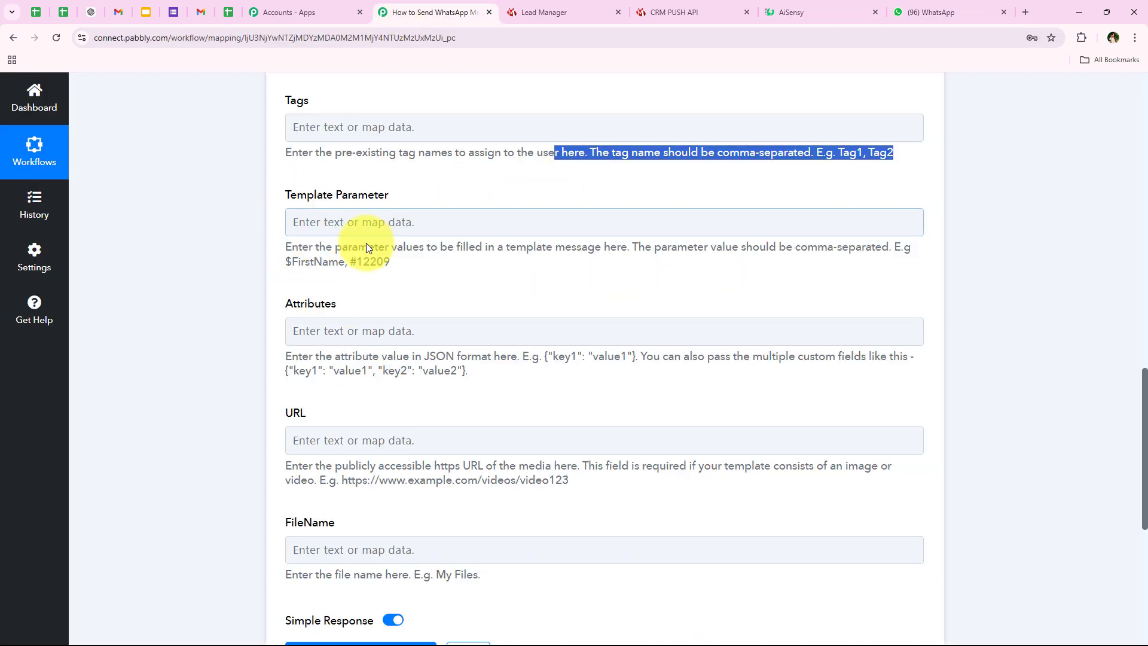
{"action": "left_click", "coordinate": [367, 224]}
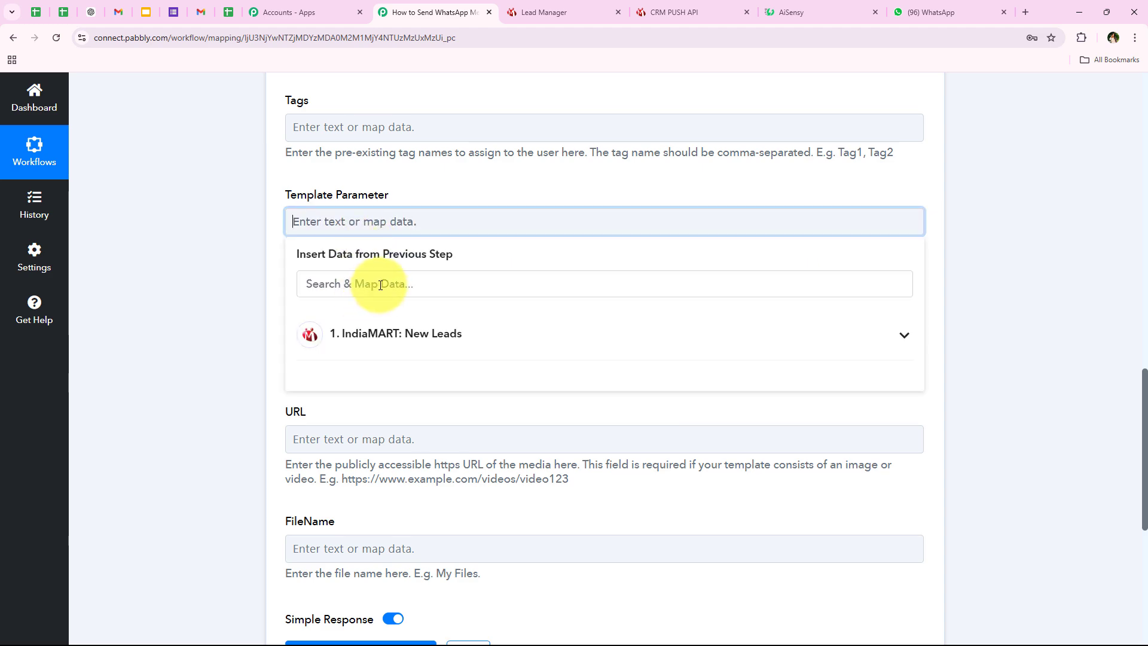
{"action": "left_click", "coordinate": [381, 286]}
{"action": "type", "text": "n"}
{"action": "key", "text": "Caps_Lock"}
{"action": "type", "text": "A"}
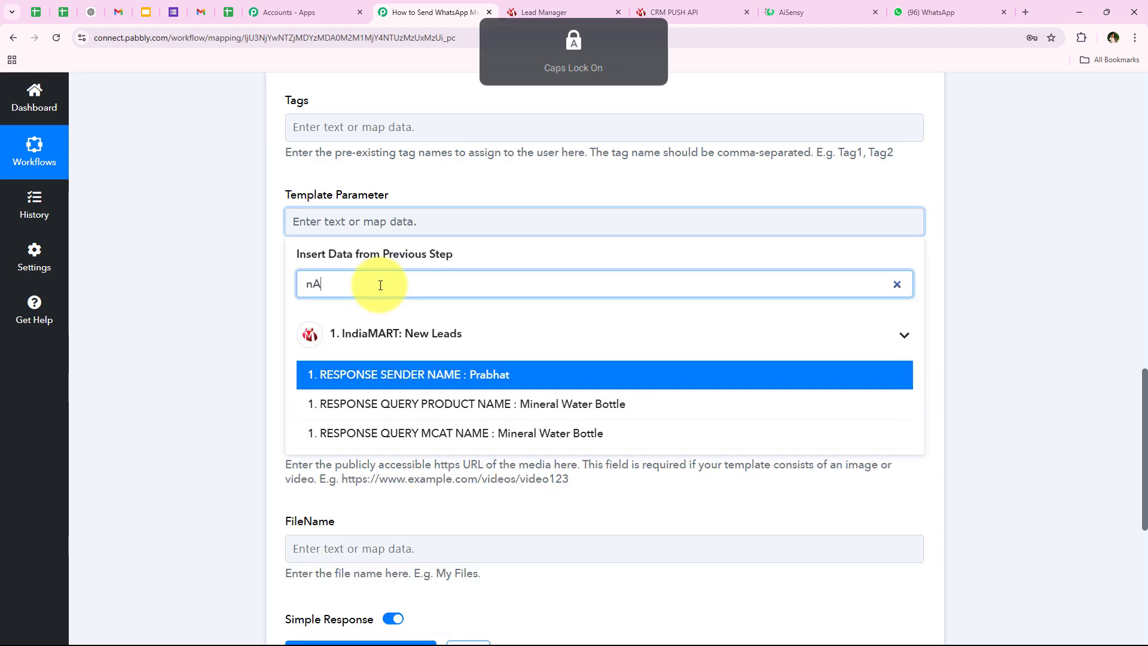
{"action": "key", "text": "BackSpace"}
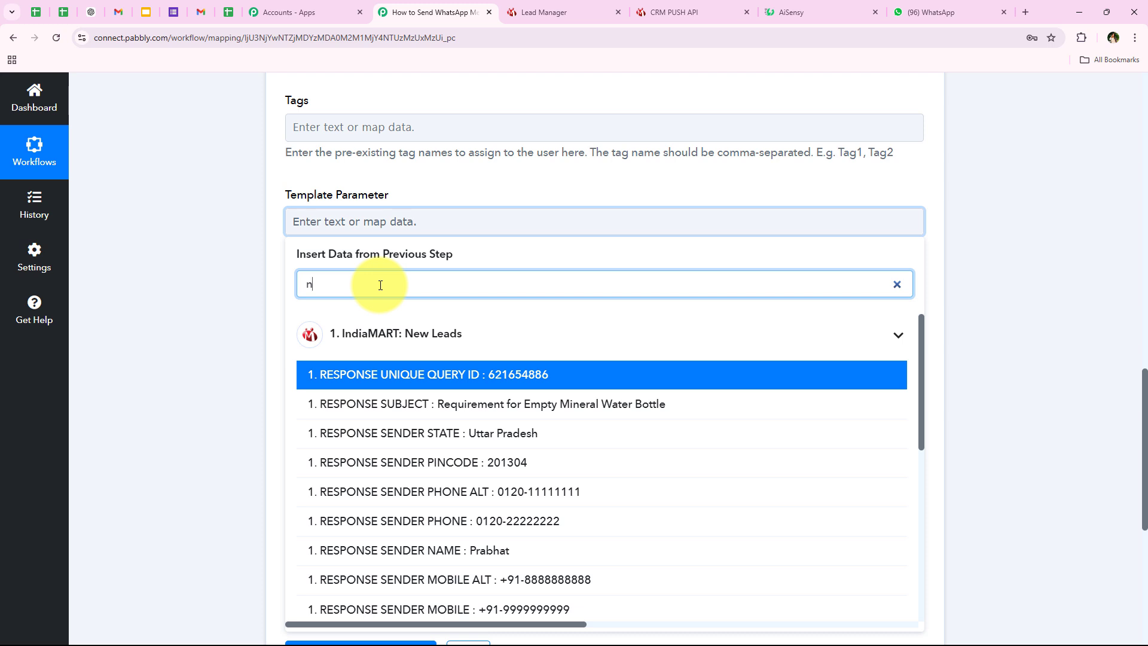
{"action": "key", "text": "Caps_Lock"}
{"action": "type", "text": "a"}
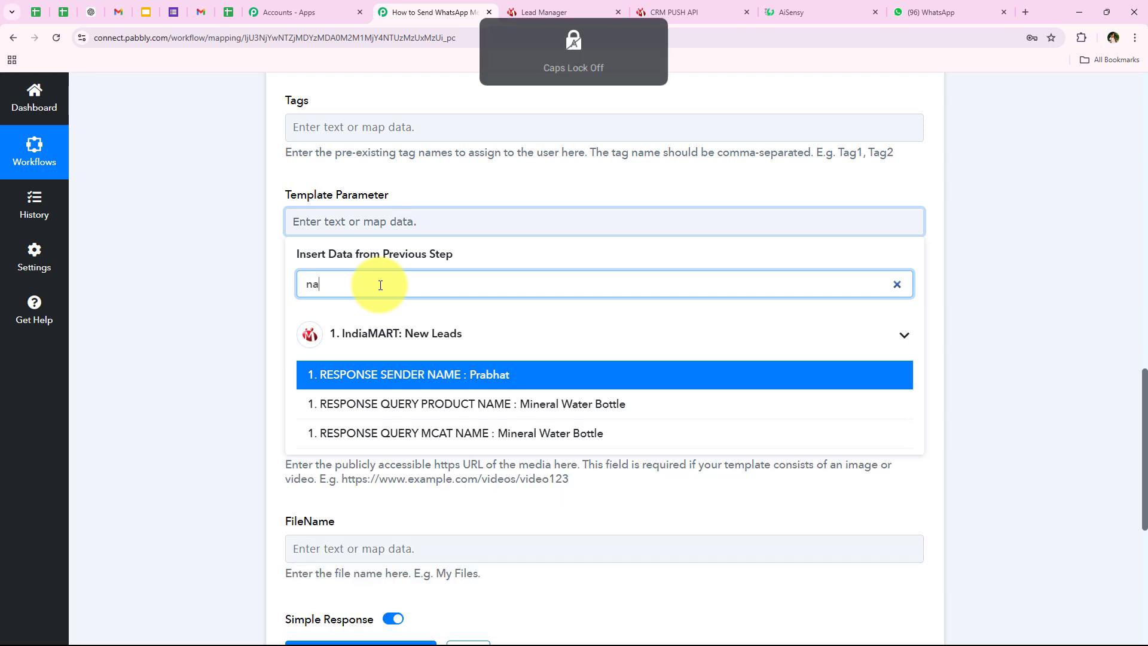
{"action": "left_click", "coordinate": [520, 370]}
{"action": "left_click", "coordinate": [217, 267]}
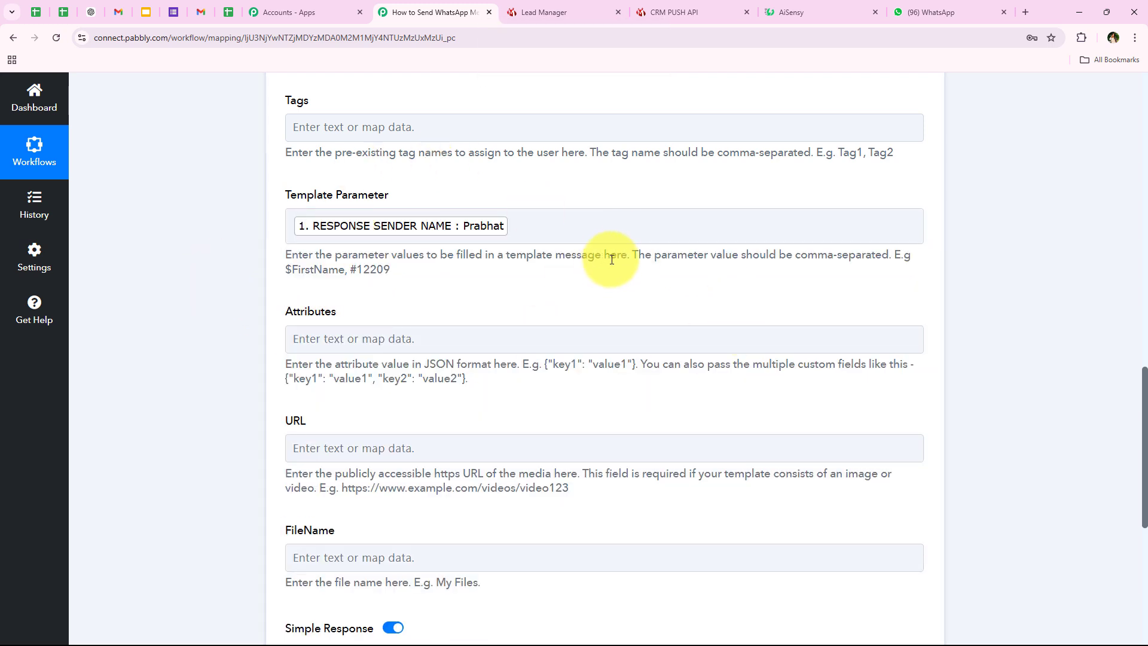
Read the comma-separation instruction for template parameters and briefly check the AiSensy campaign before returning to the Pabbly Connect workflow
{"action": "left_click_drag", "start_coordinate": [628, 256], "coordinate": [897, 256]}
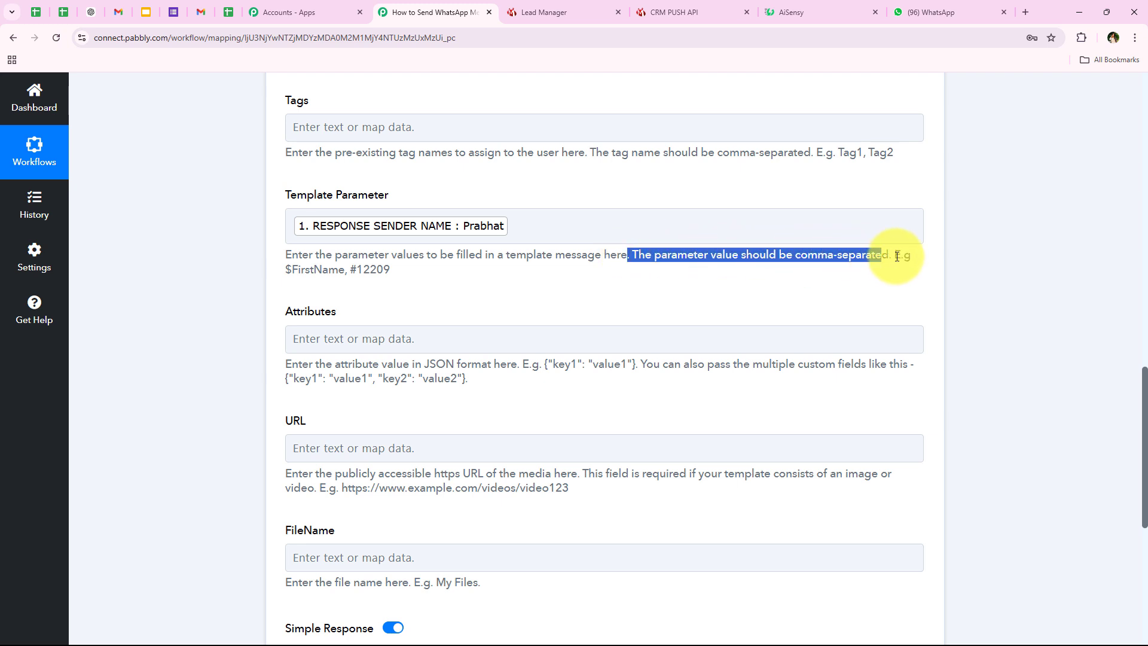
{"action": "left_click", "coordinate": [479, 283]}
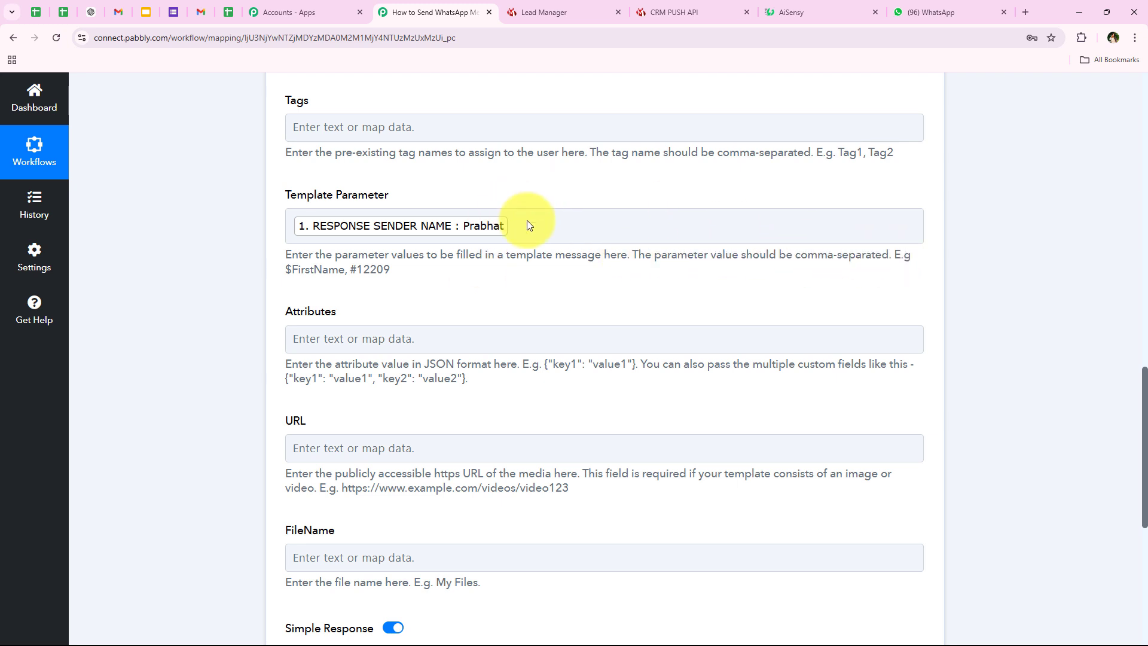
{"action": "left_click", "coordinate": [824, 6]}
{"action": "left_click", "coordinate": [388, 12]}
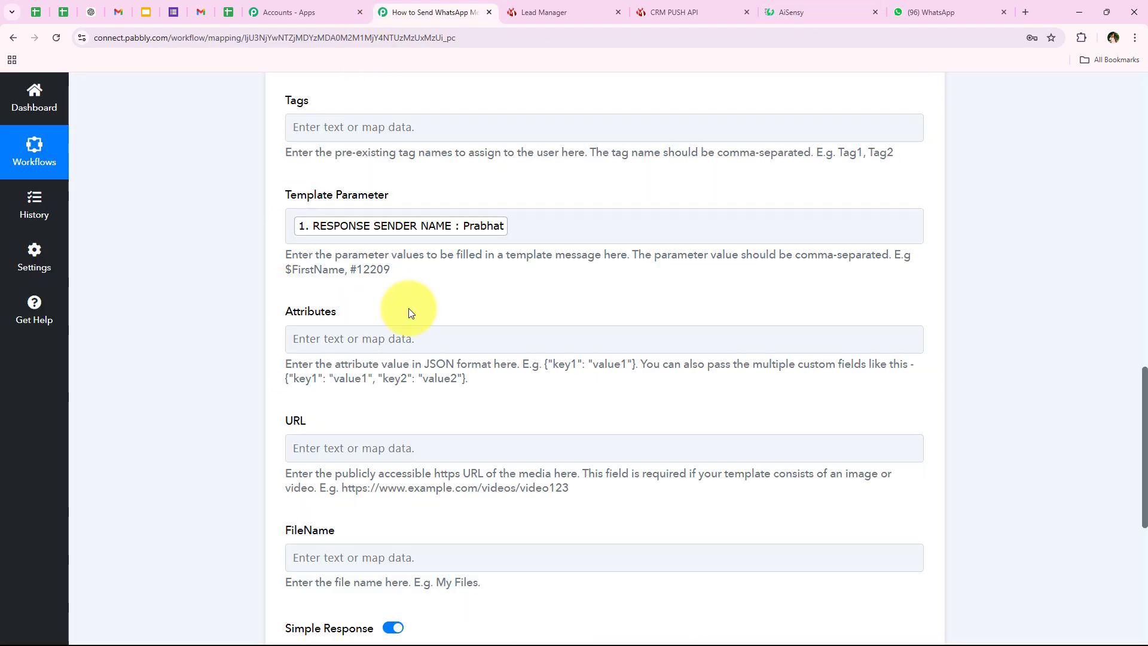
Review the Attributes, URL and FileName fields of the AiSensy action without filling them in
{"action": "scroll", "coordinate": [224, 319], "scroll_direction": "down", "scroll_amount": 2}
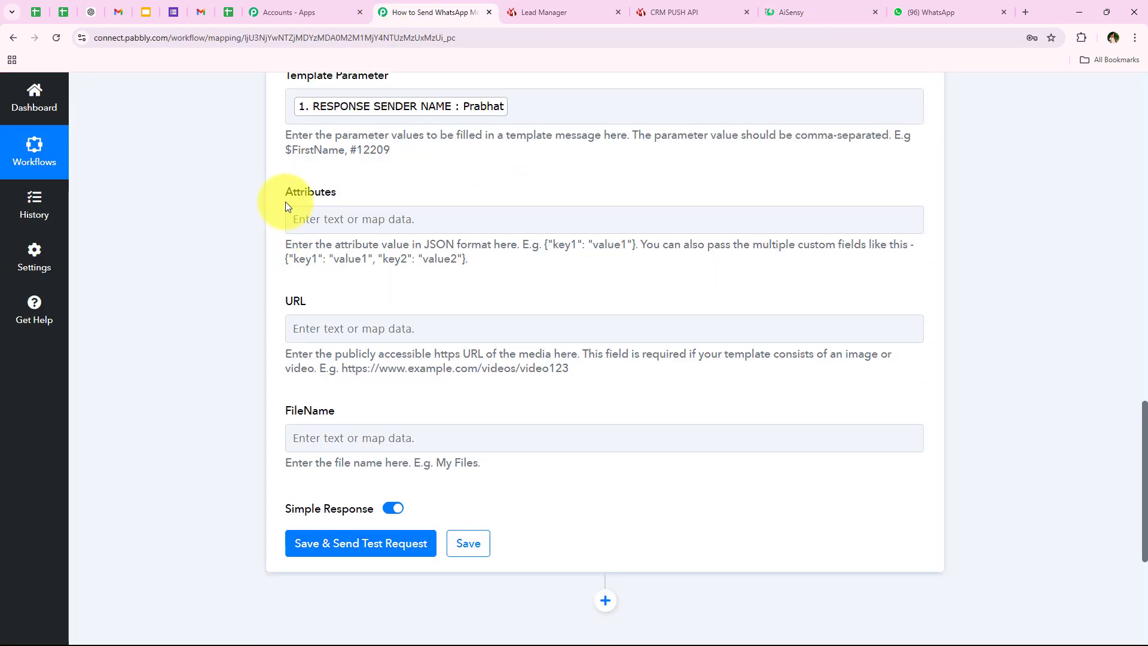
{"action": "left_click_drag", "start_coordinate": [285, 197], "coordinate": [418, 404]}
{"action": "left_click", "coordinate": [217, 413]}
{"action": "scroll", "coordinate": [218, 413], "scroll_direction": "down", "scroll_amount": 3}
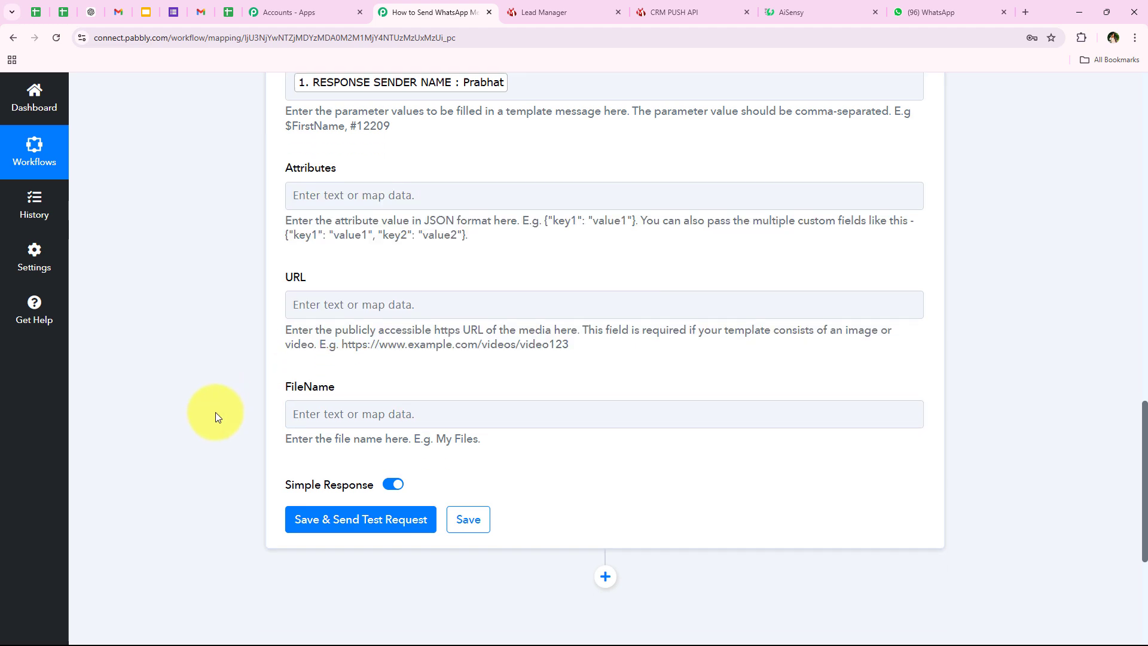
{"action": "scroll", "coordinate": [218, 417], "scroll_direction": "down", "scroll_amount": 2}
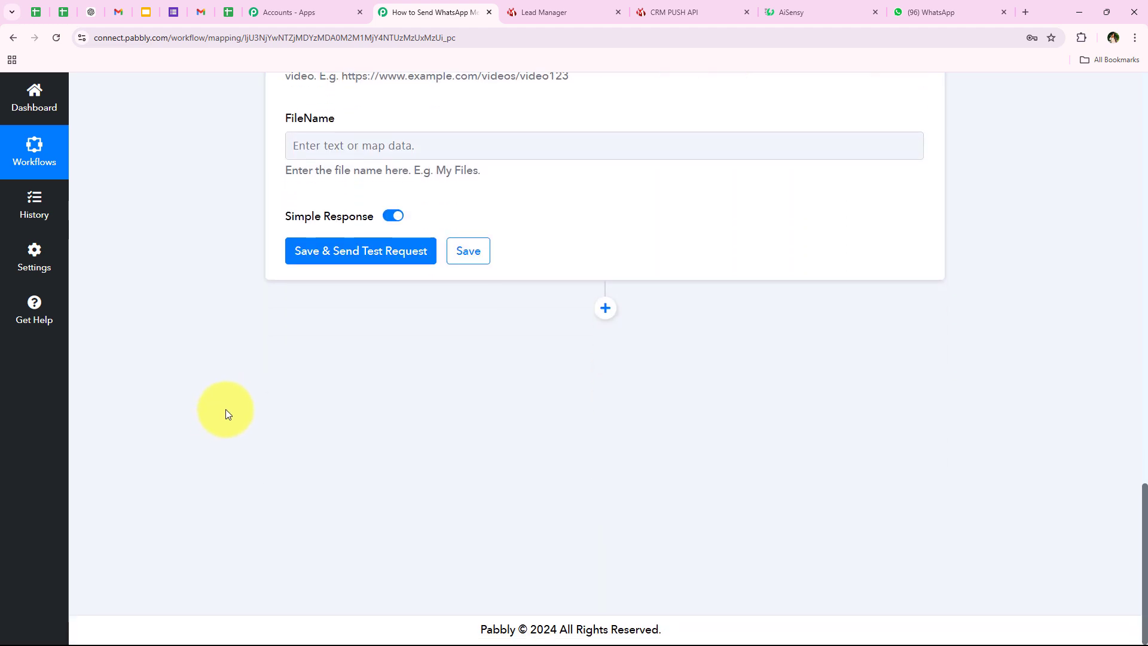
{"action": "scroll", "coordinate": [205, 439], "scroll_direction": "up", "scroll_amount": 3}
{"action": "scroll", "coordinate": [209, 407], "scroll_direction": "down", "scroll_amount": 7}
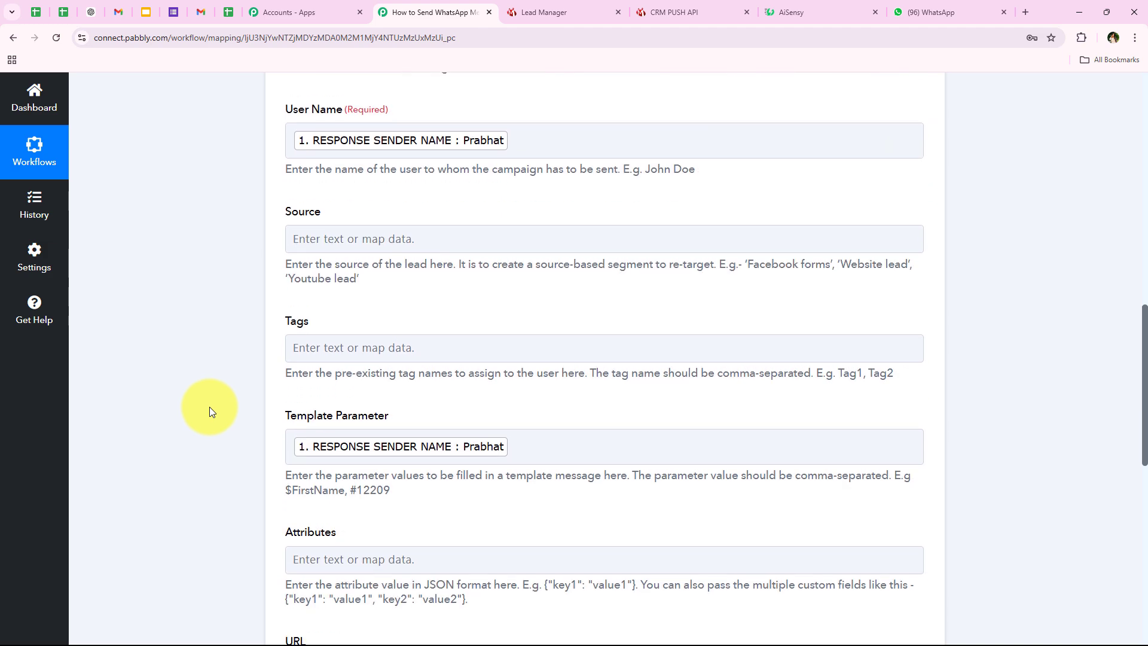
{"action": "scroll", "coordinate": [209, 407], "scroll_direction": "up", "scroll_amount": 3}
{"action": "scroll", "coordinate": [210, 407], "scroll_direction": "down", "scroll_amount": 6}
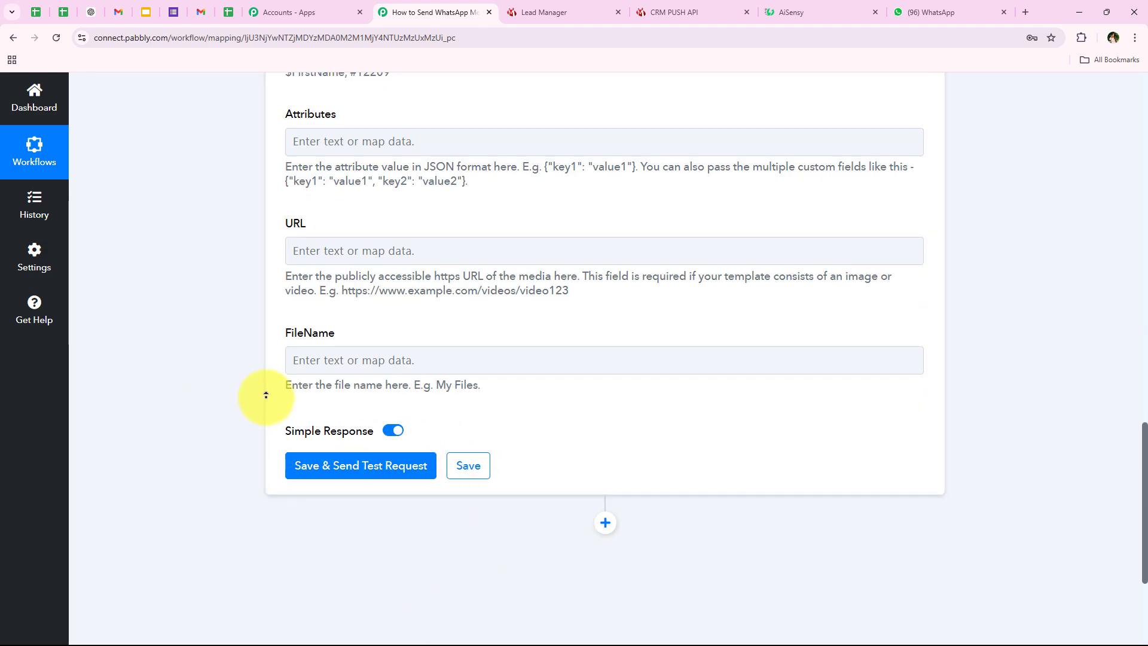
Replace the mapped Response Sender Mobile value in the Mobile Number field with a test phone number including the 91 country code
{"action": "scroll", "coordinate": [264, 395], "scroll_direction": "up", "scroll_amount": 10}
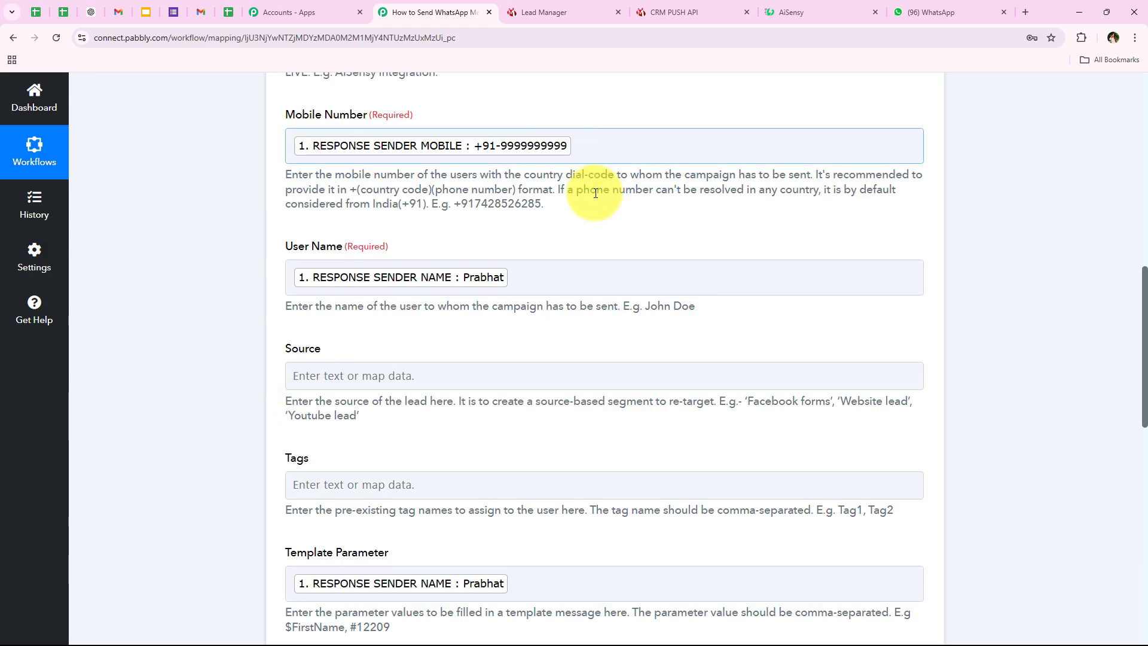
{"action": "left_click", "coordinate": [619, 139]}
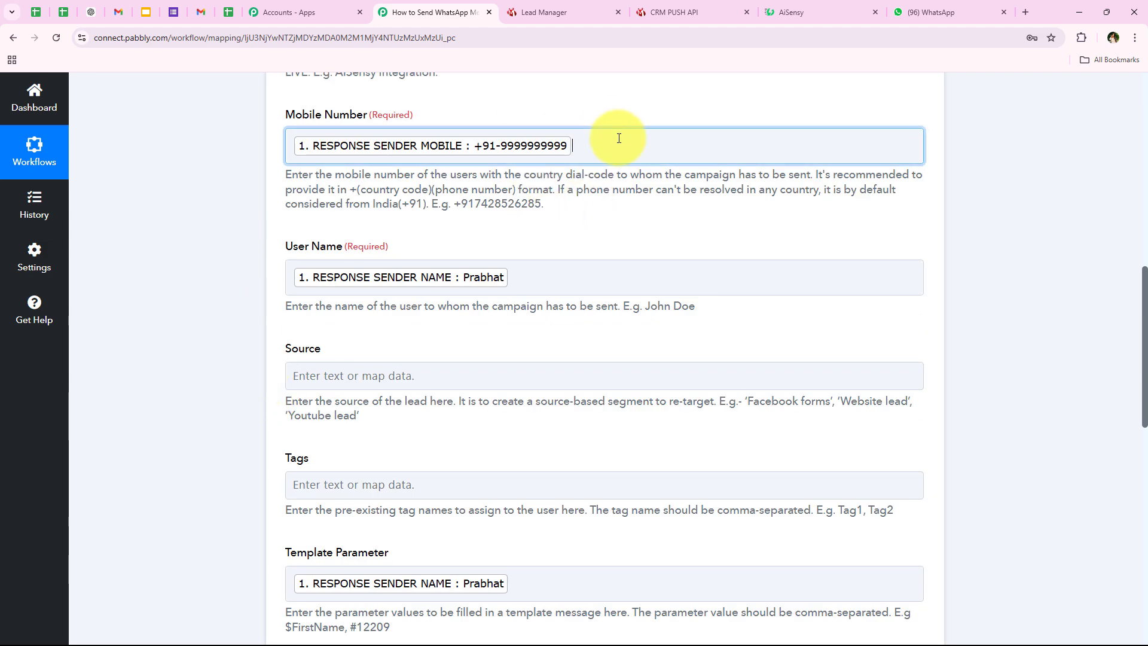
{"action": "key", "text": "BackSpace"}
{"action": "type", "text": "91"}
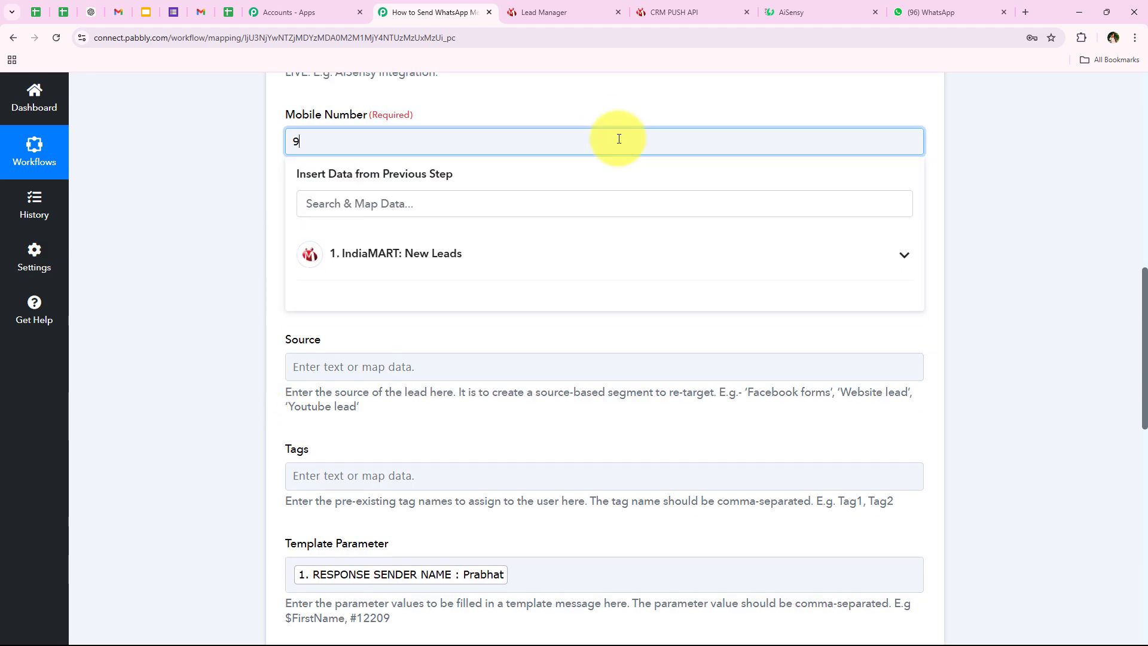
{"action": "type", "text": "********"}
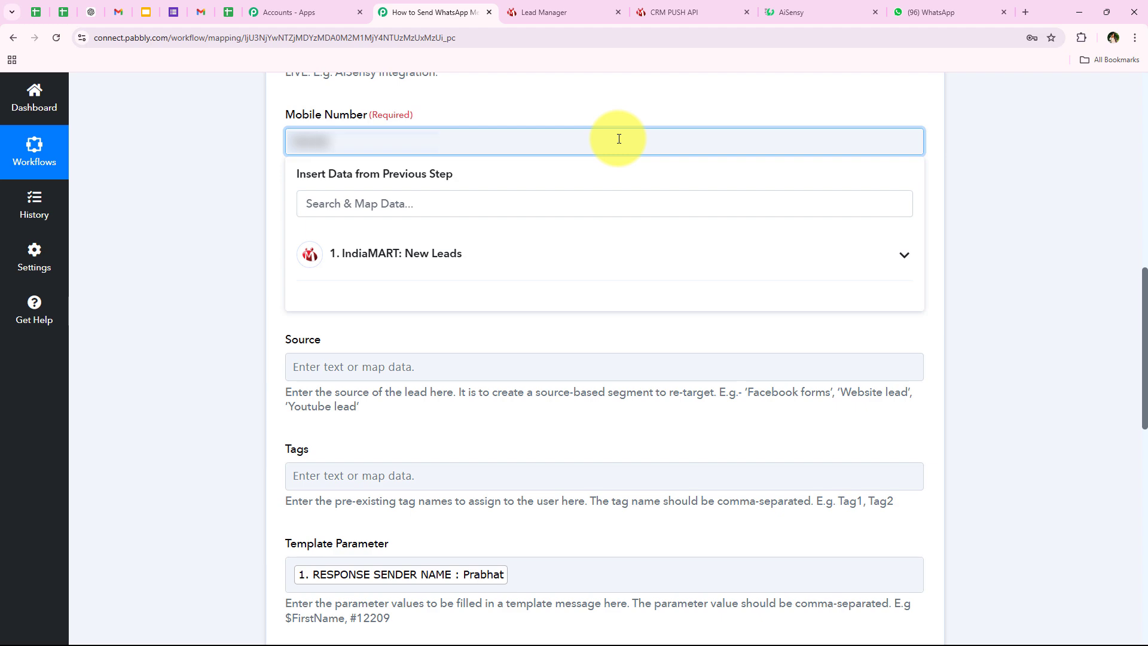
{"action": "left_click", "coordinate": [123, 289]}
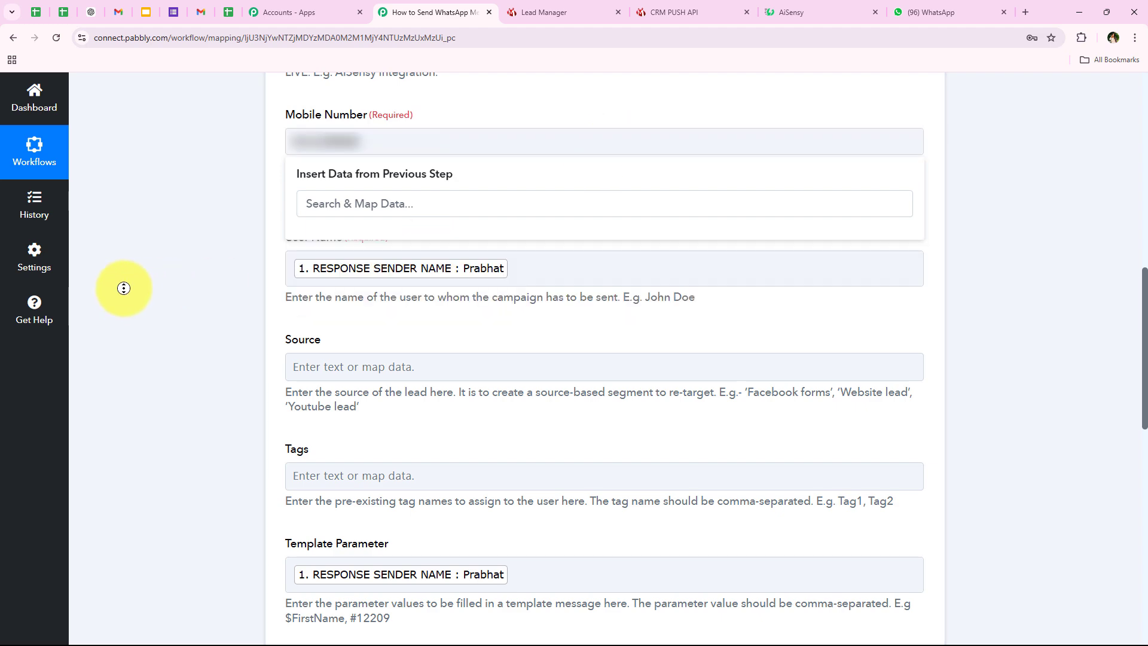
Save the AiSensy action with a test request and check the Success entry in the received response
{"action": "scroll", "coordinate": [149, 440], "scroll_direction": "down", "scroll_amount": 12}
{"action": "left_click", "coordinate": [311, 252]}
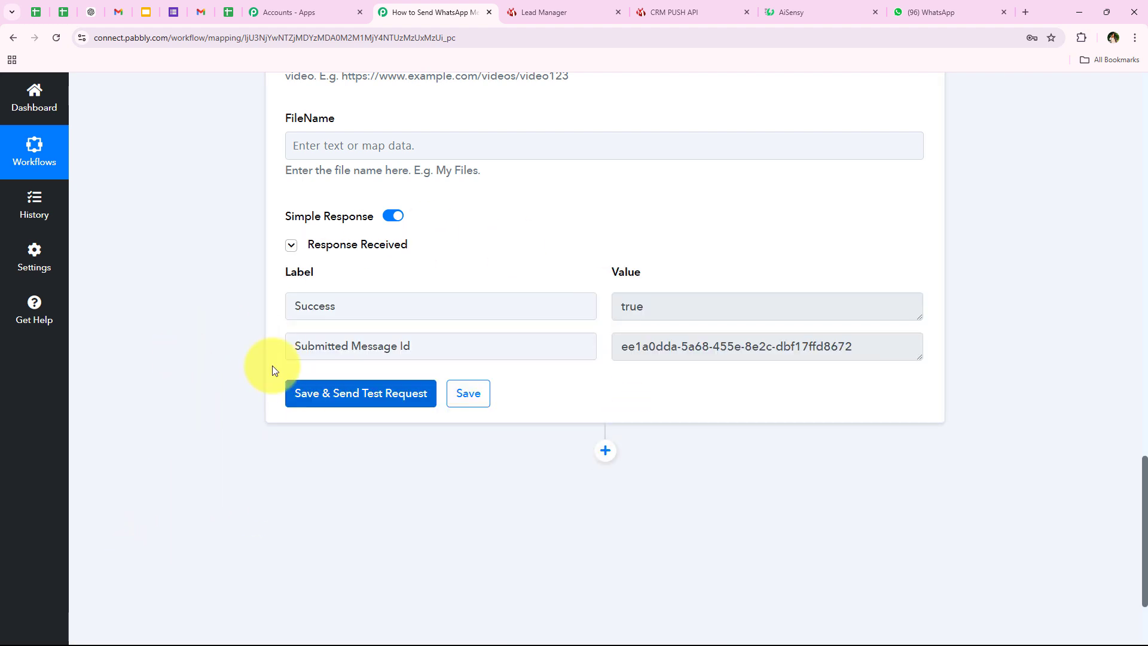
{"action": "left_click_drag", "start_coordinate": [410, 306], "coordinate": [31, 300]}
{"action": "left_click", "coordinate": [250, 442]}
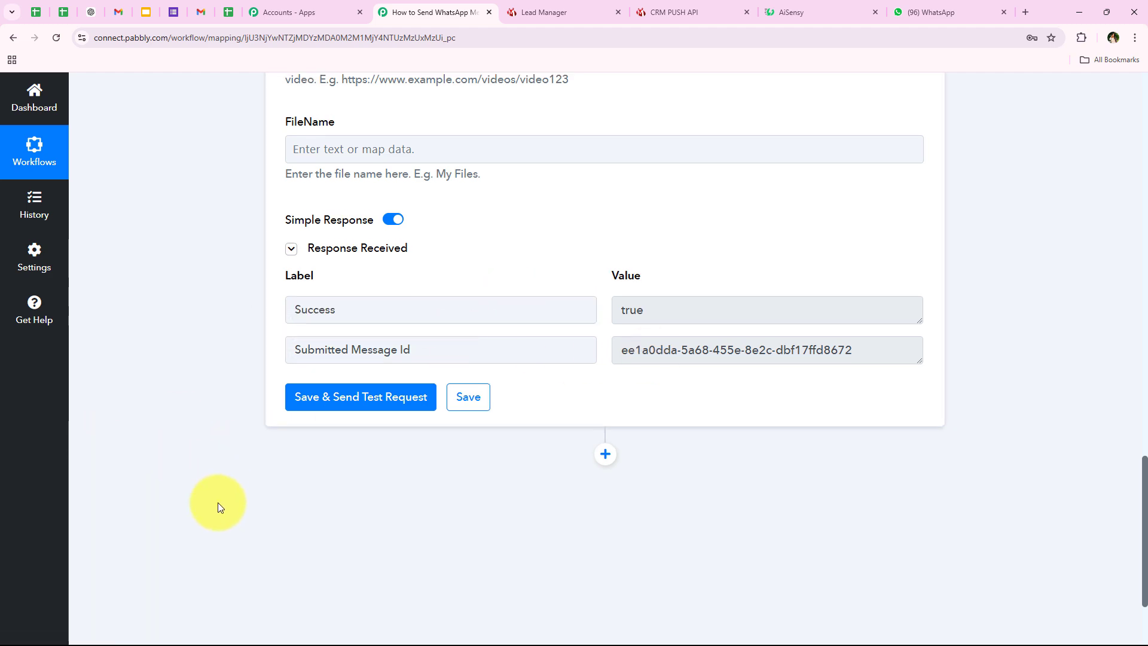
Collapse the AiSensy action and switch to WhatsApp to check the greeting of the newest message from AiSensy
{"action": "scroll", "coordinate": [180, 128], "scroll_direction": "up", "scroll_amount": 15}
{"action": "left_click", "coordinate": [529, 450]}
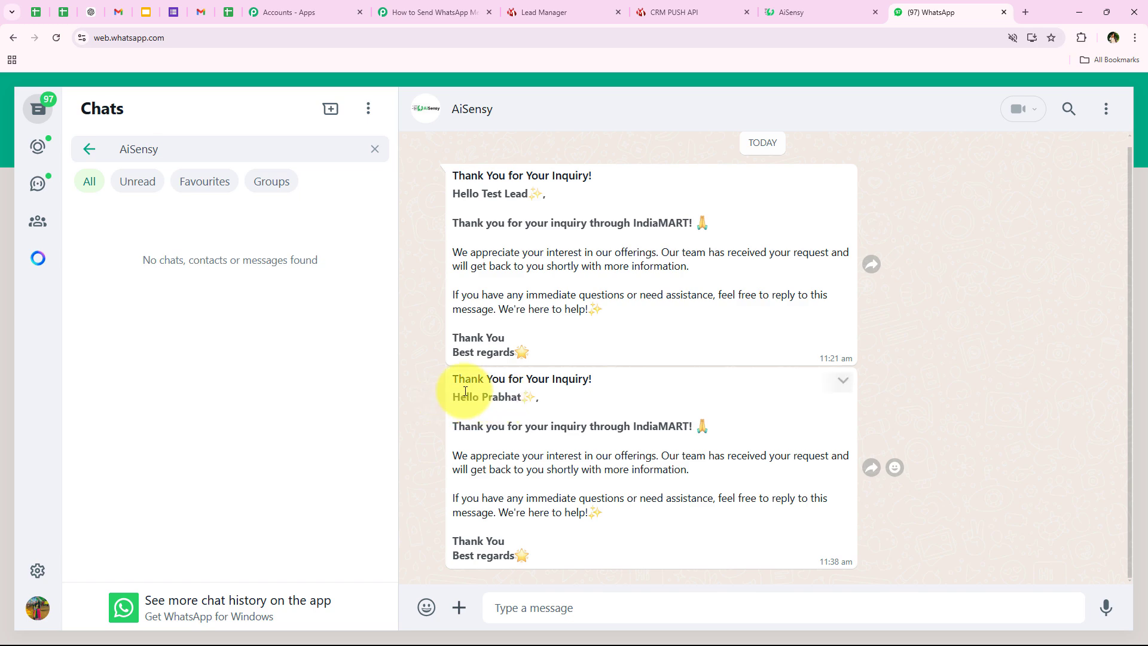
{"action": "left_click_drag", "start_coordinate": [448, 398], "coordinate": [548, 396]}
{"action": "left_click", "coordinate": [544, 397]}
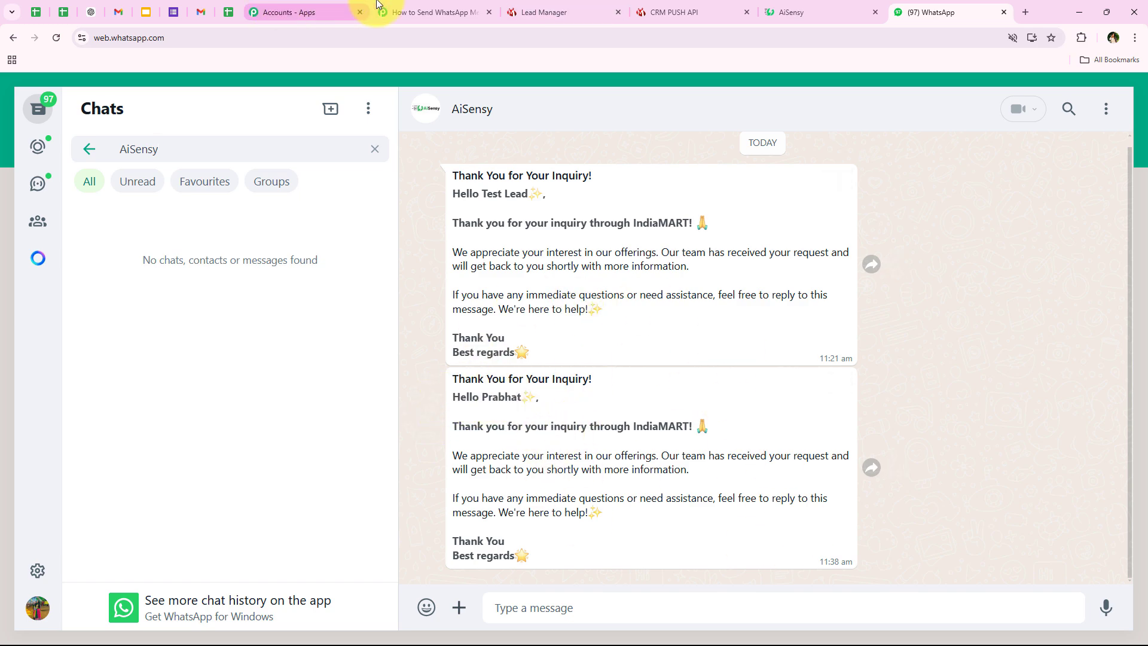
Switch back to the Pabbly Connect workflow and review its two steps alongside the WhatsApp chat and the IndiaMART Lead Manager
{"action": "left_click", "coordinate": [427, 12]}
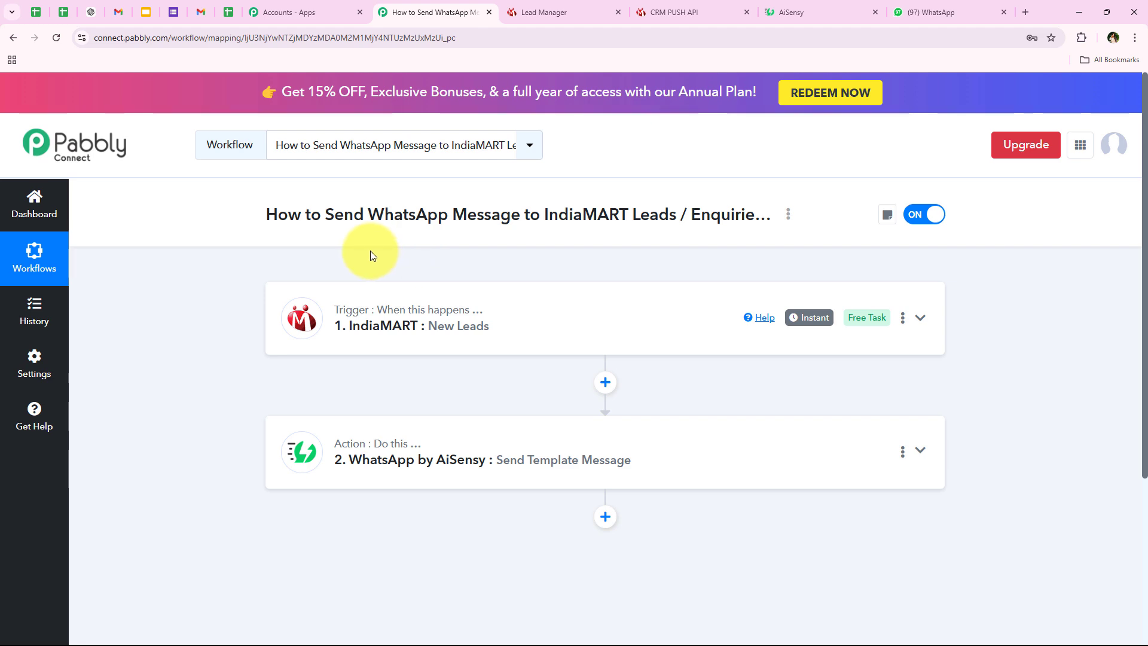
{"action": "left_click", "coordinate": [921, 12]}
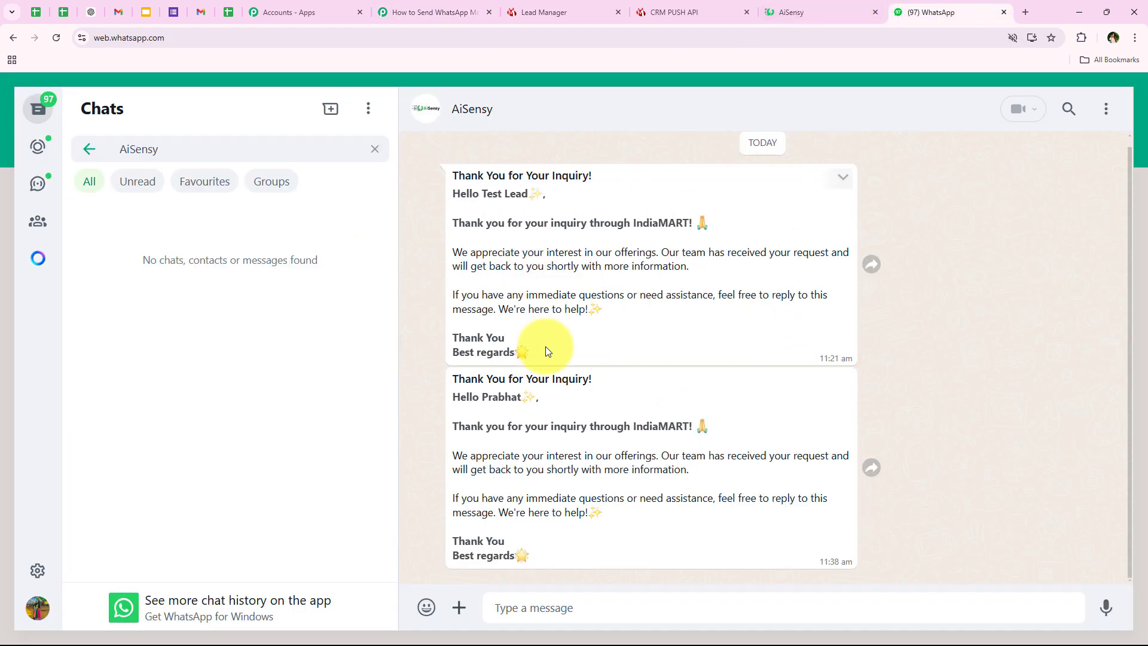
{"action": "left_click", "coordinate": [439, 11]}
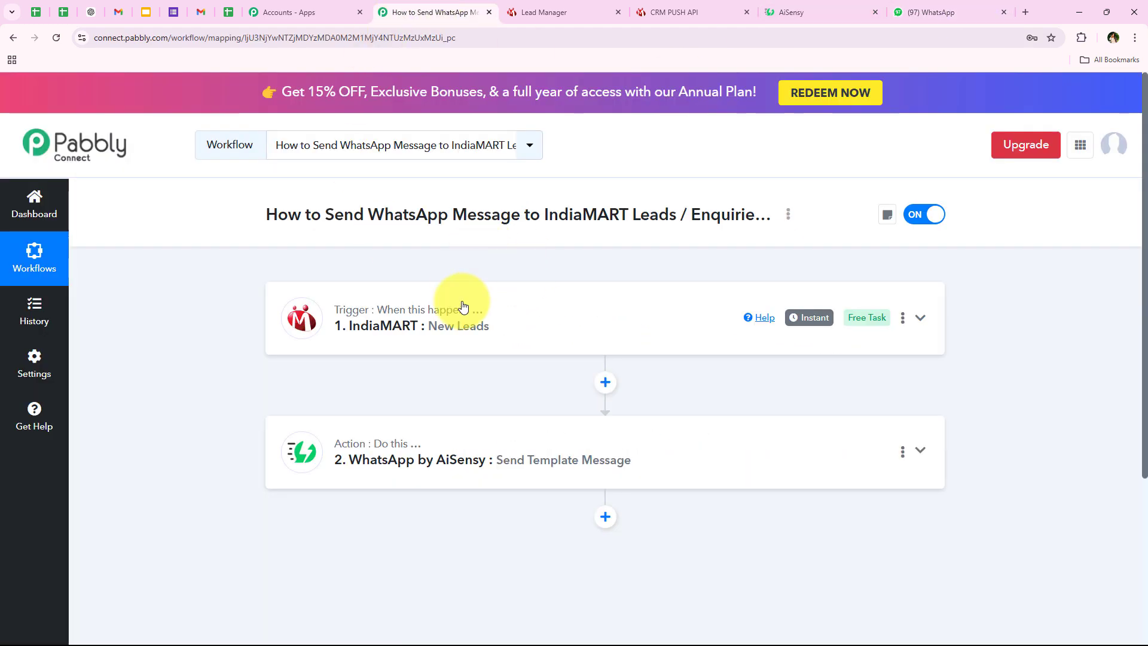
{"action": "left_click", "coordinate": [539, 12]}
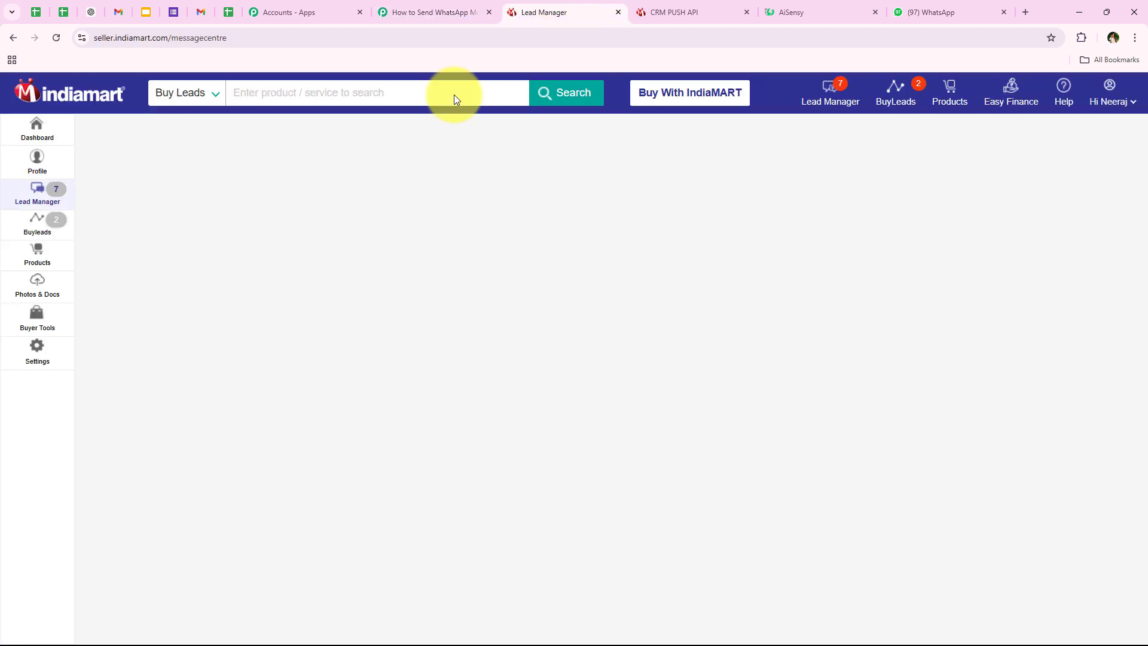
{"action": "left_click", "coordinate": [395, 12]}
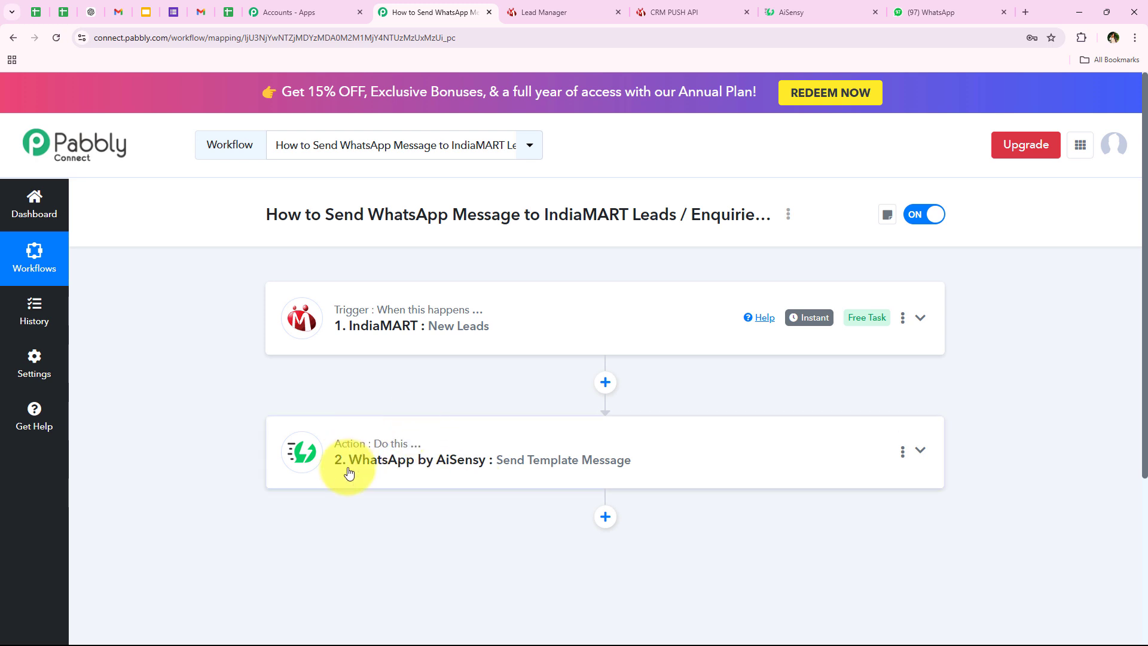